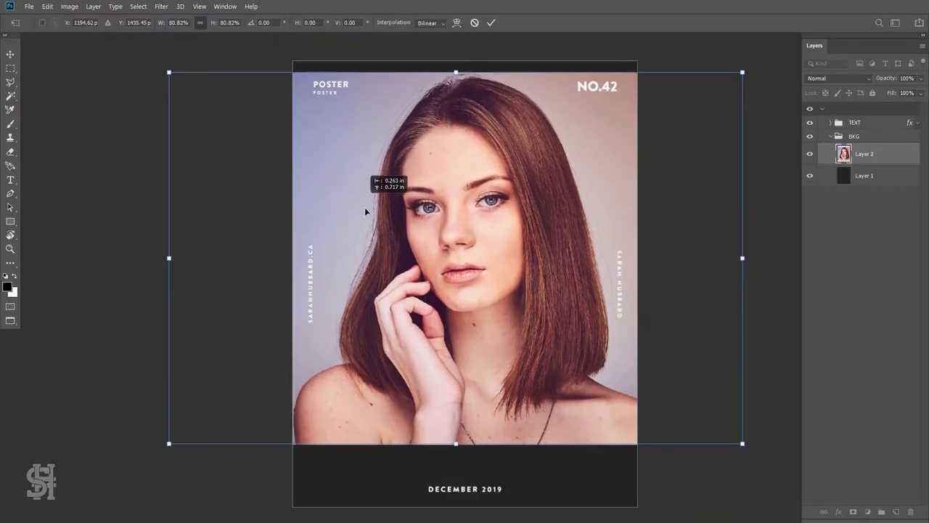
Commit the resized portrait and desaturate it with the Camera Raw Filter
{"action": "key", "text": "Return"}
{"action": "left_click", "coordinate": [161, 6]}
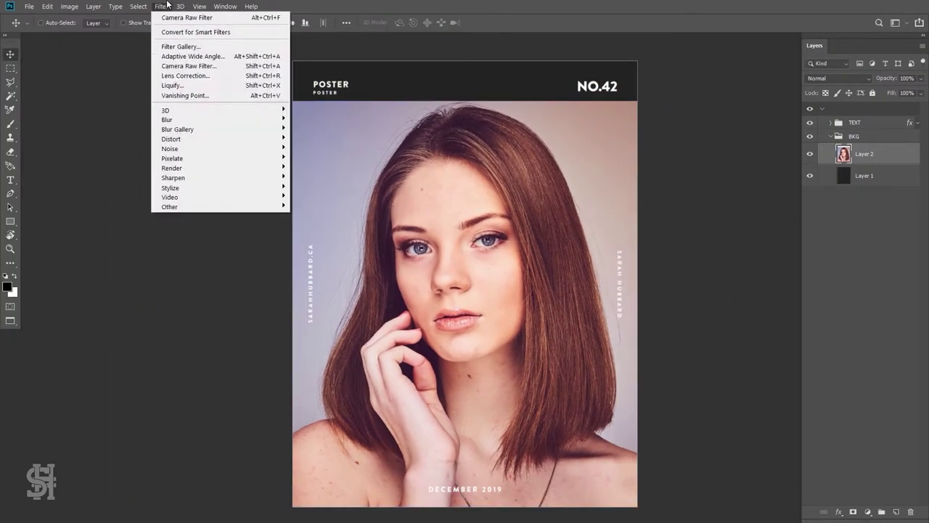
{"action": "left_click", "coordinate": [174, 66]}
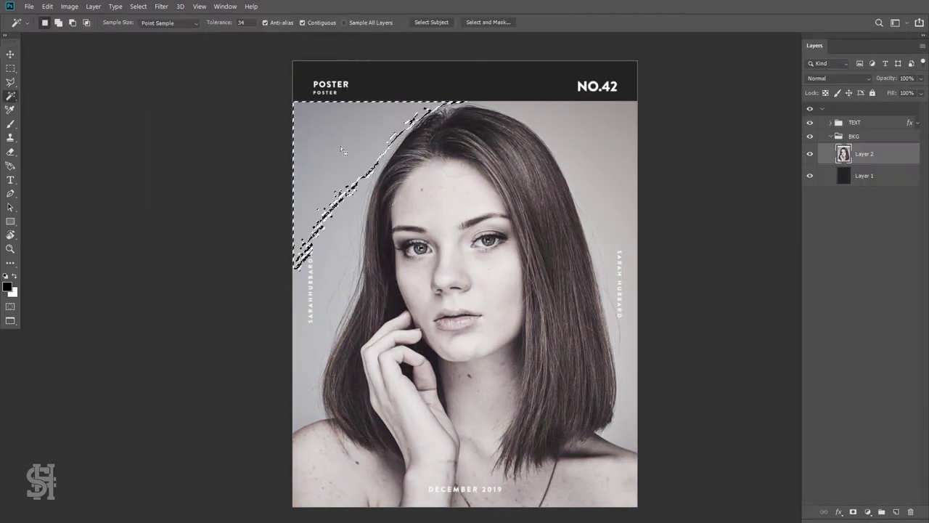
Magic Wand the grey backdrop, invert, copy the model to her own layer, hide the original
{"action": "left_click", "coordinate": [590, 193]}
{"action": "key", "text": "ctrl+shift+i"}
{"action": "key", "text": "ctrl+j"}
{"action": "left_click", "coordinate": [810, 176]}
{"action": "key", "text": "ctrl+d"}
{"action": "key", "text": "m"}
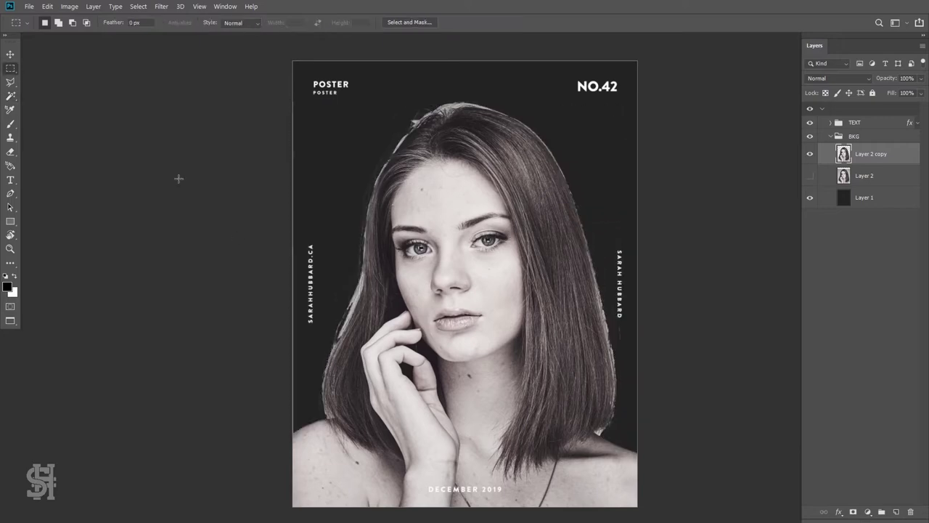
{"action": "key", "text": "h"}
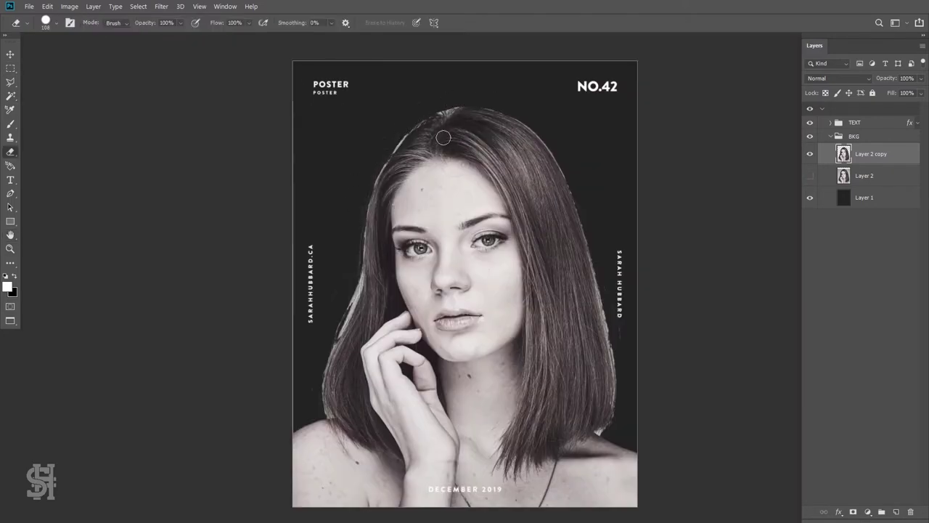
Refine the cut-out in Select and Mask with Decontaminate Colors and 9 px radius, output as masked layer
{"action": "right_click", "coordinate": [843, 153]}
{"action": "left_click", "coordinate": [835, 158]}
{"action": "key", "text": "alt+ctrl+r"}
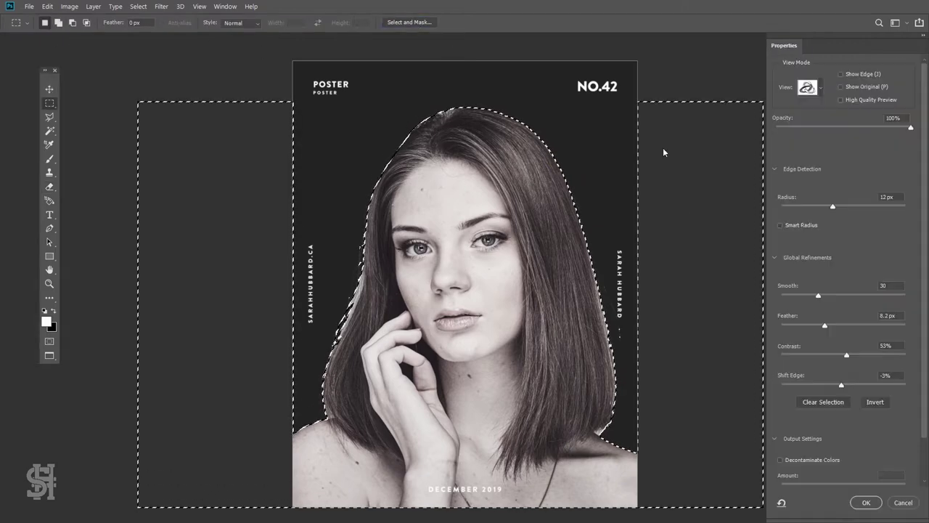
{"action": "left_click", "coordinate": [781, 460]}
{"action": "left_click_drag", "start_coordinate": [833, 207], "coordinate": [828, 207]}
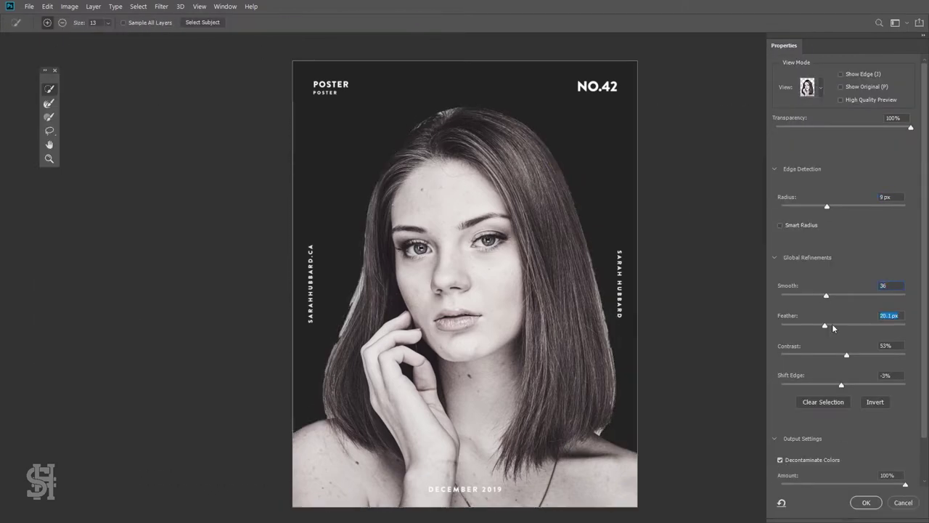
{"action": "left_click", "coordinate": [866, 502]}
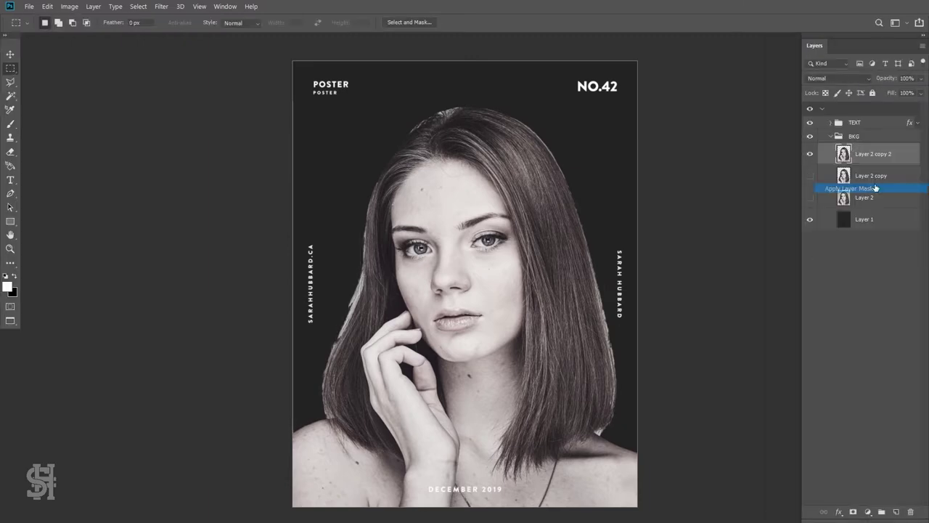
Apply the layer mask and erase the leftover fringe along the shoulder with a 12 px eraser
{"action": "left_click", "coordinate": [875, 188]}
{"action": "key", "text": "e"}
{"action": "key", "text": "ctrl+plus"}
{"action": "key", "text": "ctrl+plus"}
{"action": "left_click", "coordinate": [51, 22]}
{"action": "key", "text": "Return"}
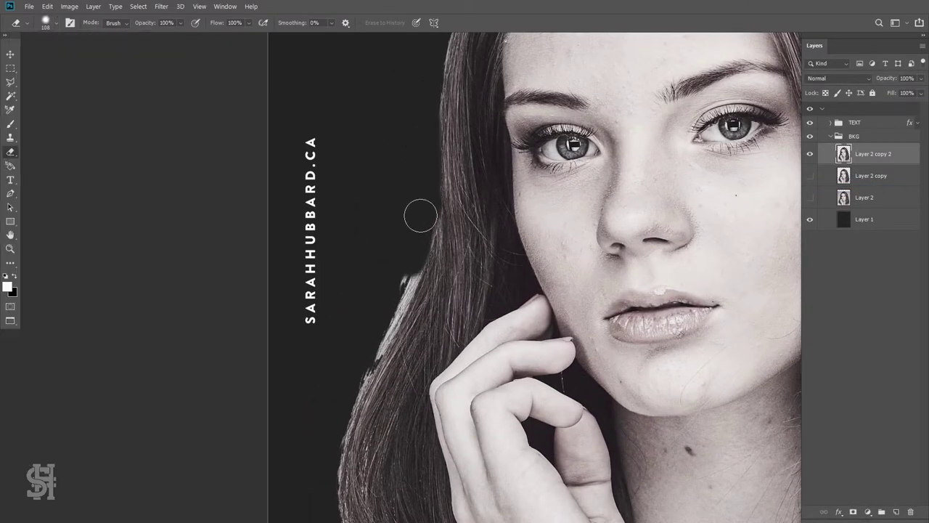
{"action": "left_click_drag", "start_coordinate": [338, 410], "coordinate": [391, 174]}
{"action": "left_click", "coordinate": [45, 22]}
{"action": "key", "text": "Return"}
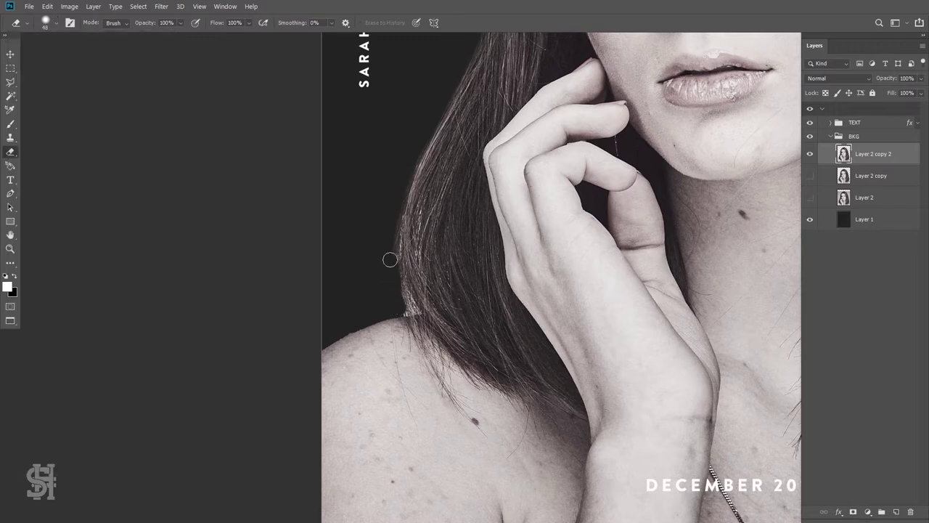
{"action": "left_click", "coordinate": [403, 313]}
{"action": "key", "text": "e"}
{"action": "left_click", "coordinate": [45, 22]}
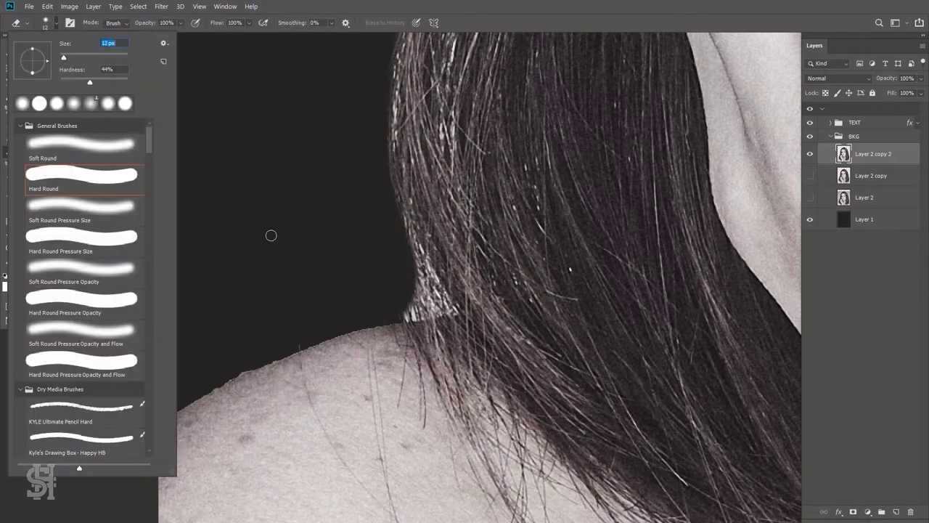
{"action": "key", "text": "Return"}
{"action": "left_click_drag", "start_coordinate": [403, 319], "coordinate": [454, 311]}
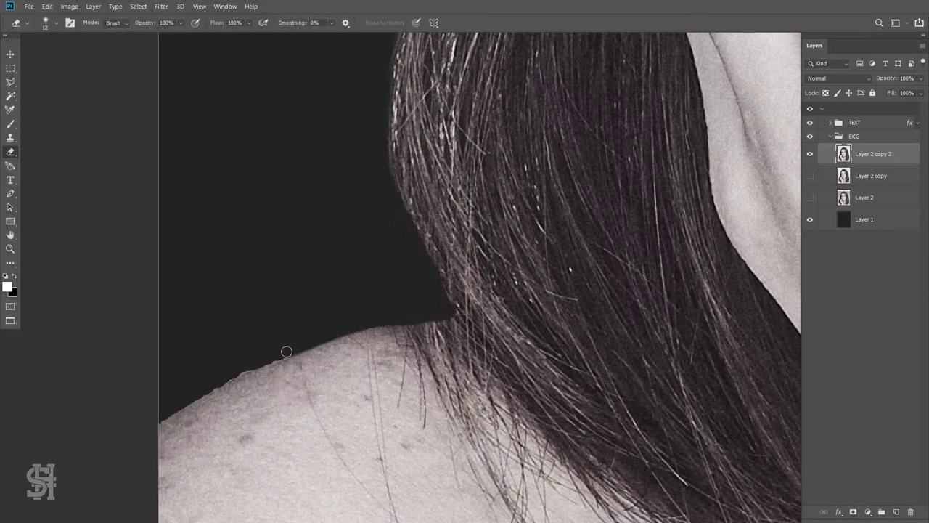
Erase fringes around the top and right side of the hair, resizing the eraser to 25, 10 and 40 px
{"action": "key", "text": "h"}
{"action": "key", "text": "ctrl+minus"}
{"action": "key", "text": "ctrl+minus"}
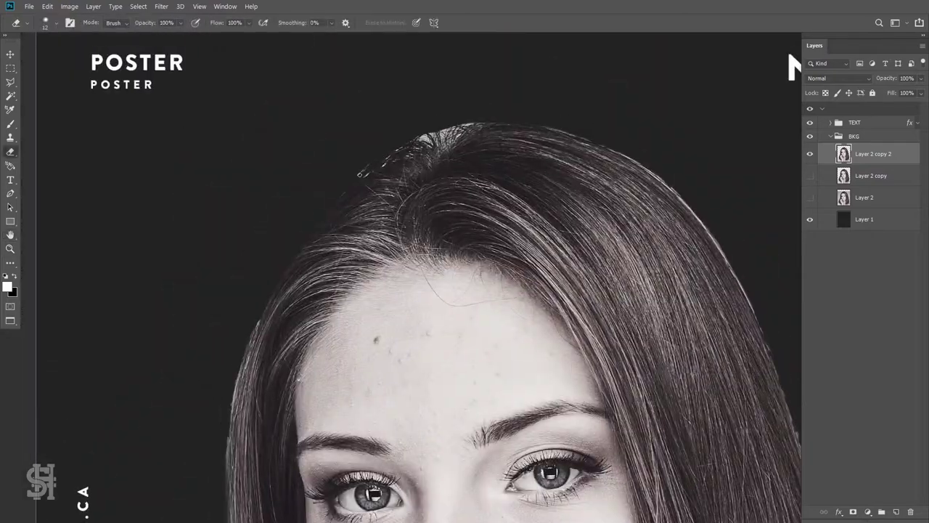
{"action": "left_click", "coordinate": [46, 22]}
{"action": "key", "text": "Return"}
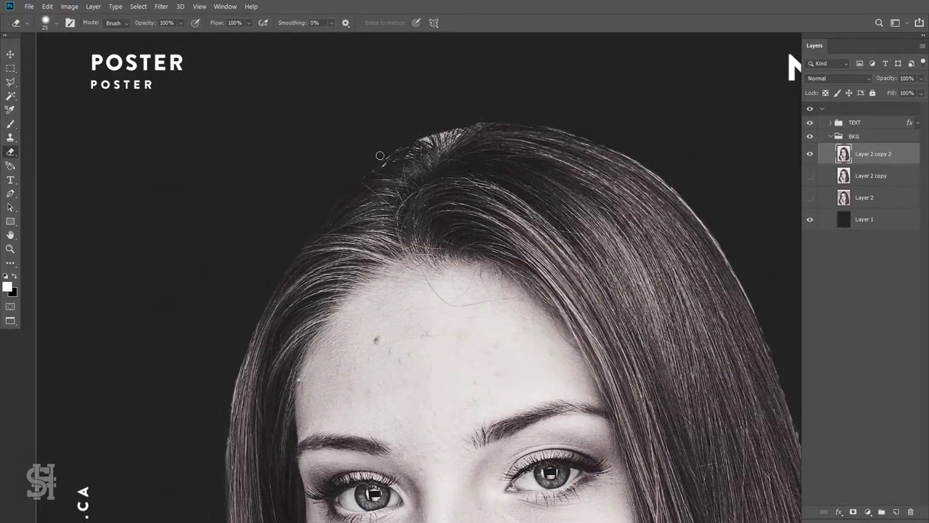
{"action": "left_click_drag", "start_coordinate": [604, 159], "coordinate": [421, 147]}
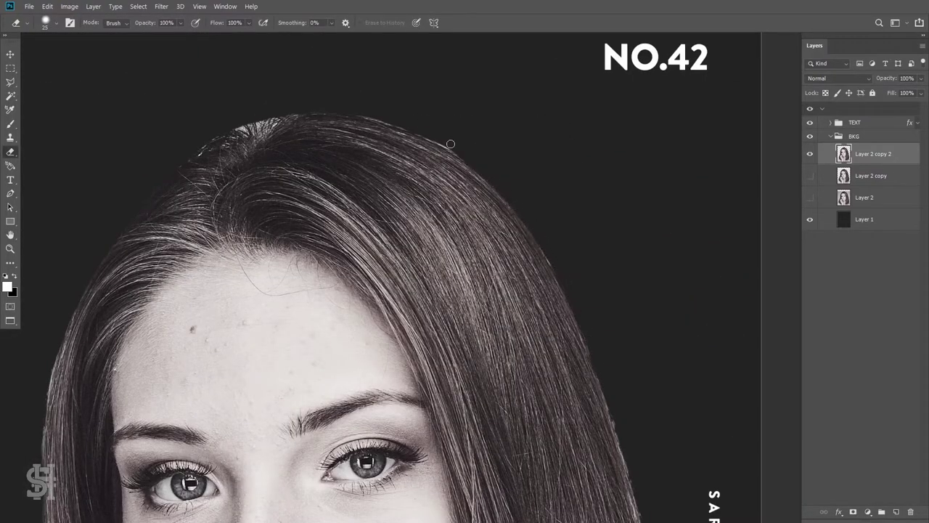
{"action": "scroll", "coordinate": [358, 108], "scroll_direction": "down", "scroll_amount": 5}
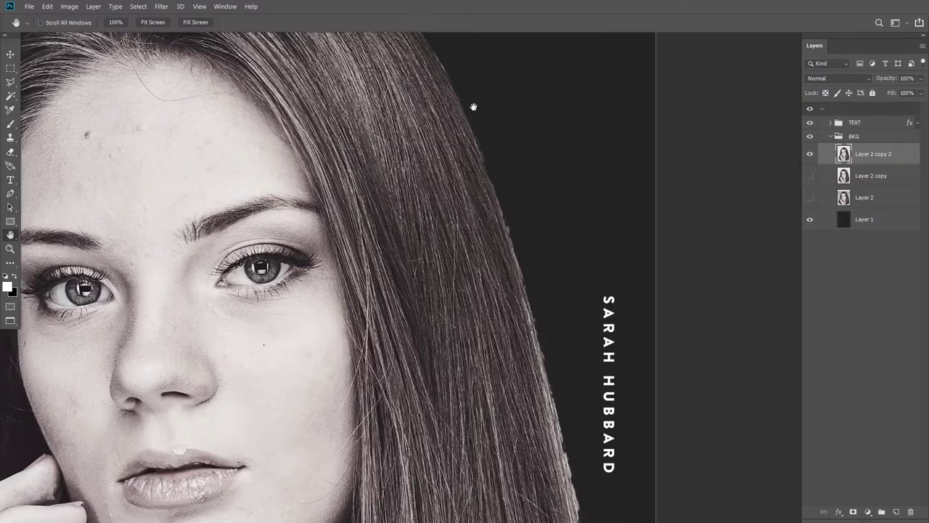
{"action": "scroll", "coordinate": [357, 108], "scroll_direction": "down", "scroll_amount": 10}
{"action": "scroll", "coordinate": [546, 207], "scroll_direction": "up", "scroll_amount": 1}
{"action": "left_click", "coordinate": [46, 23]}
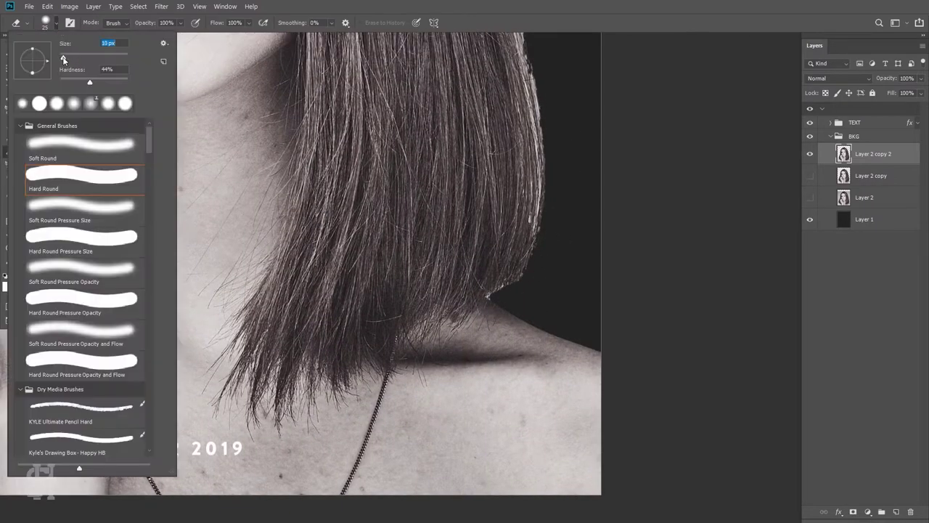
{"action": "type", "text": "10"}
{"action": "key", "text": "Return"}
{"action": "scroll", "coordinate": [515, 279], "scroll_direction": "up", "scroll_amount": 6}
{"action": "key", "text": "bracketright"}
{"action": "key", "text": "bracketright"}
{"action": "key", "text": "bracketright"}
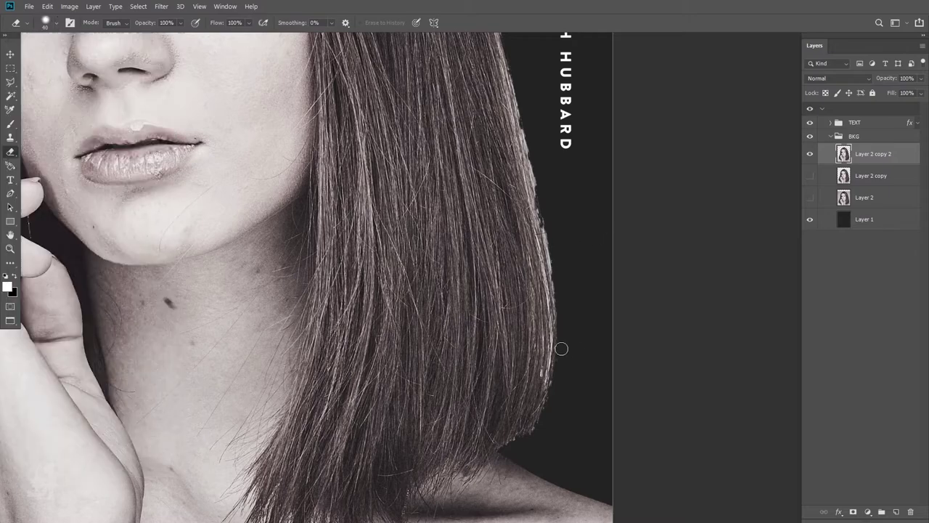
{"action": "scroll", "coordinate": [505, 97], "scroll_direction": "up", "scroll_amount": 2}
Clean the forehead and top-of-hair edges with a 15 px eraser
{"action": "left_click_drag", "start_coordinate": [561, 310], "coordinate": [575, 432]}
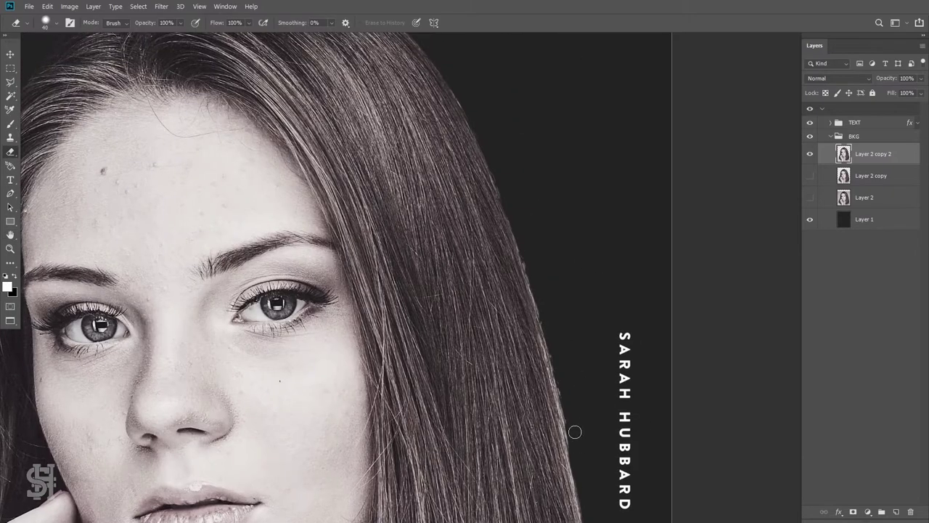
{"action": "key", "text": "ctrl+0"}
{"action": "scroll", "coordinate": [435, 146], "scroll_direction": "up", "scroll_amount": 5, "text": "alt"}
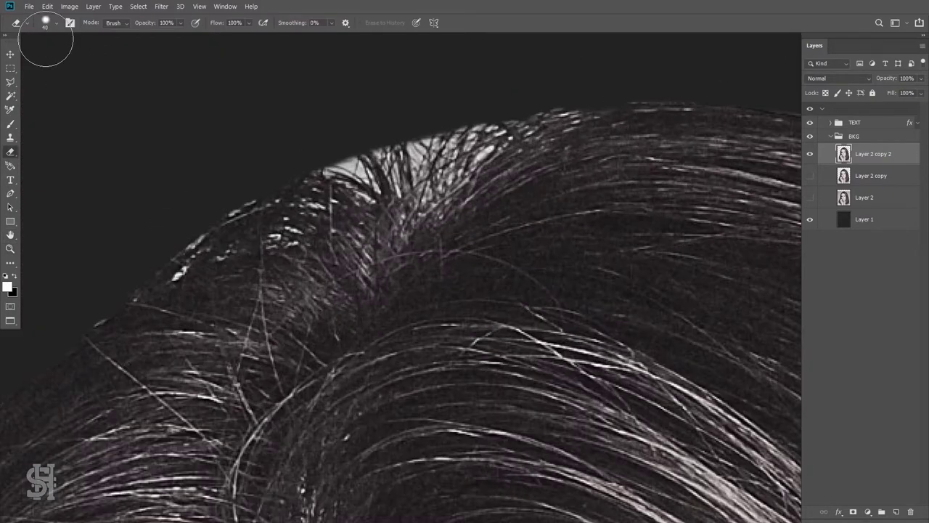
{"action": "left_click", "coordinate": [46, 22]}
{"action": "left_click_drag", "start_coordinate": [73, 56], "coordinate": [67, 58]}
{"action": "left_click", "coordinate": [411, 148]}
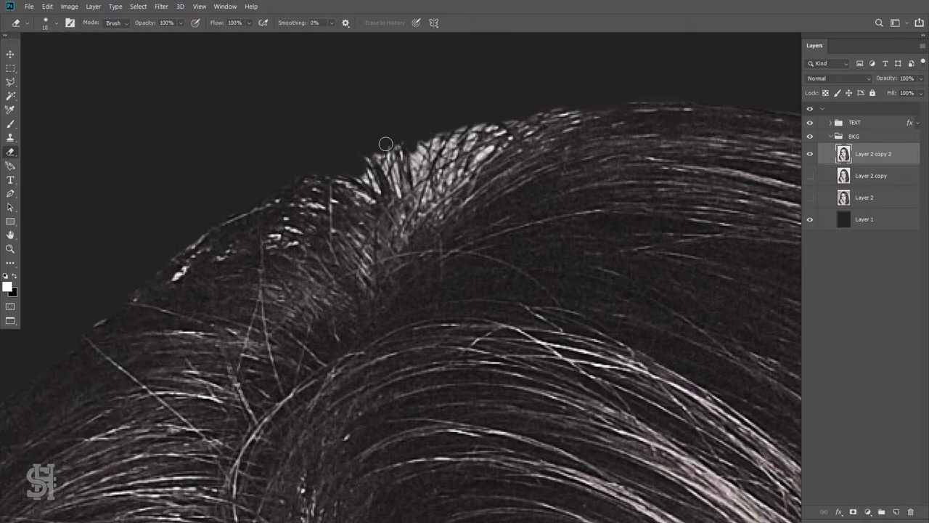
{"action": "key", "text": "b"}
{"action": "key", "text": "ctrl+0"}
{"action": "scroll", "coordinate": [587, 269], "scroll_direction": "up", "scroll_amount": 4, "text": "alt"}
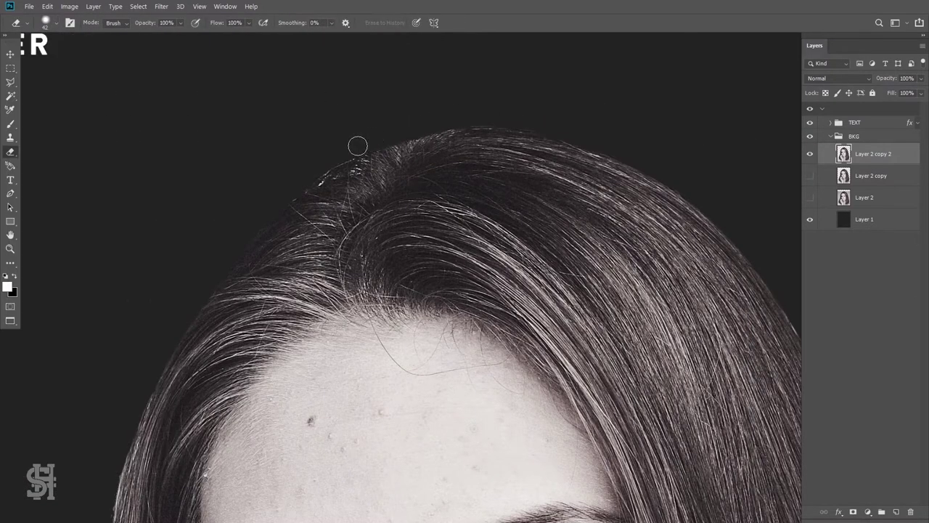
Dodge the highlights in the model's hair
{"action": "key", "text": "i"}
{"action": "left_click", "coordinate": [10, 262]}
{"action": "left_click", "coordinate": [61, 404]}
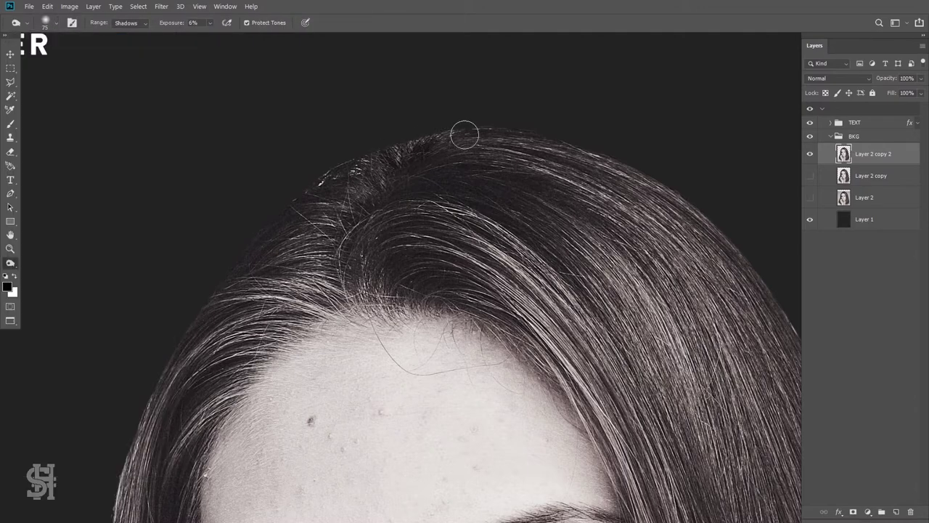
{"action": "key", "text": "ctrl+0"}
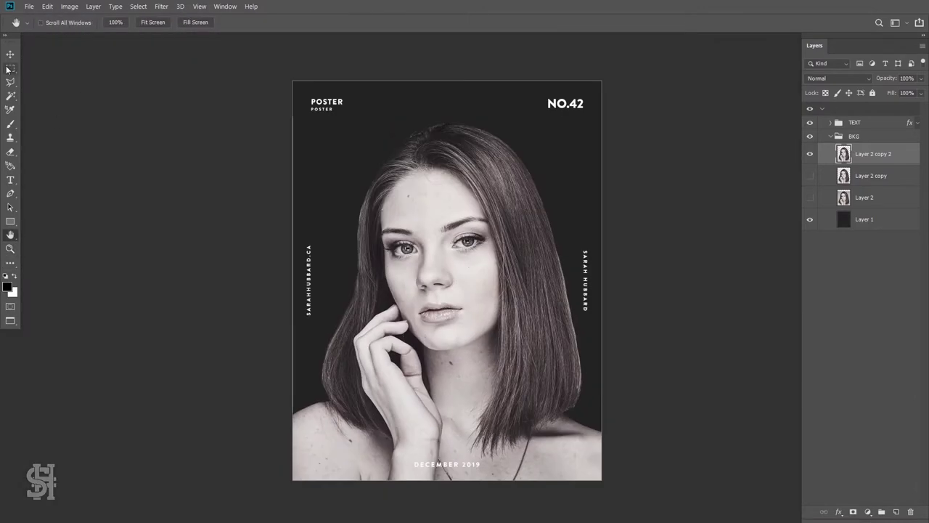
Darken the shadows with a Curves adjustment to deepen contrast
{"action": "key", "text": "ctrl+m"}
{"action": "left_click_drag", "start_coordinate": [598, 404], "coordinate": [598, 421]}
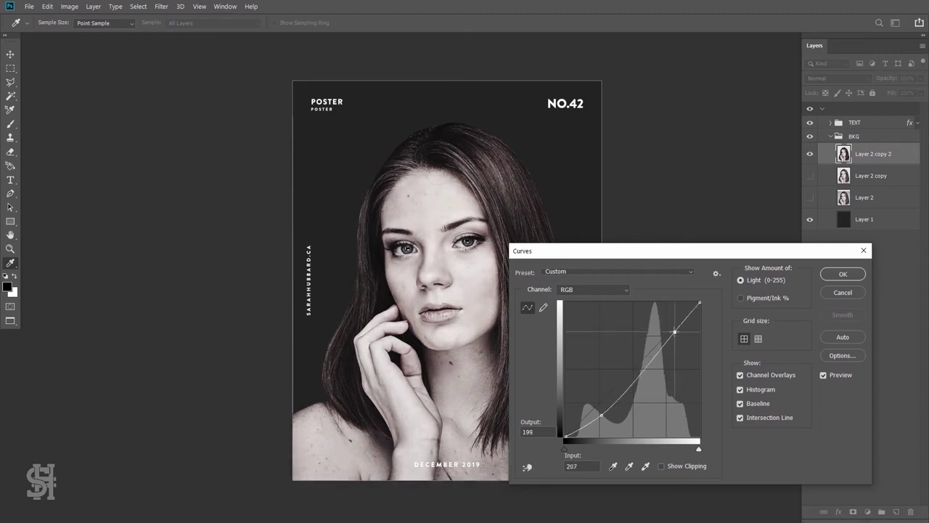
{"action": "key", "text": "Return"}
Turn the sunflower layer into a 3D depth-map plane with the Unlit Texture render preset
{"action": "key", "text": "v"}
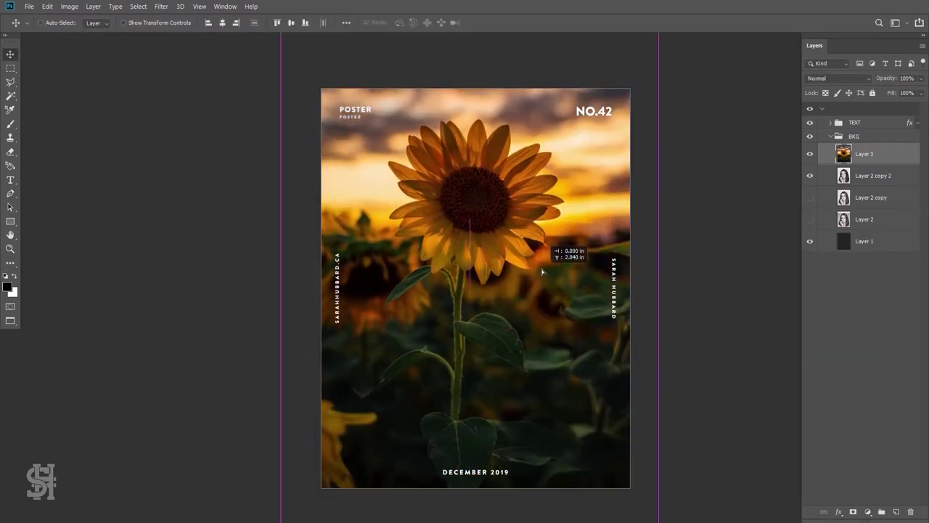
{"action": "left_click", "coordinate": [161, 6]}
{"action": "left_click", "coordinate": [395, 124]}
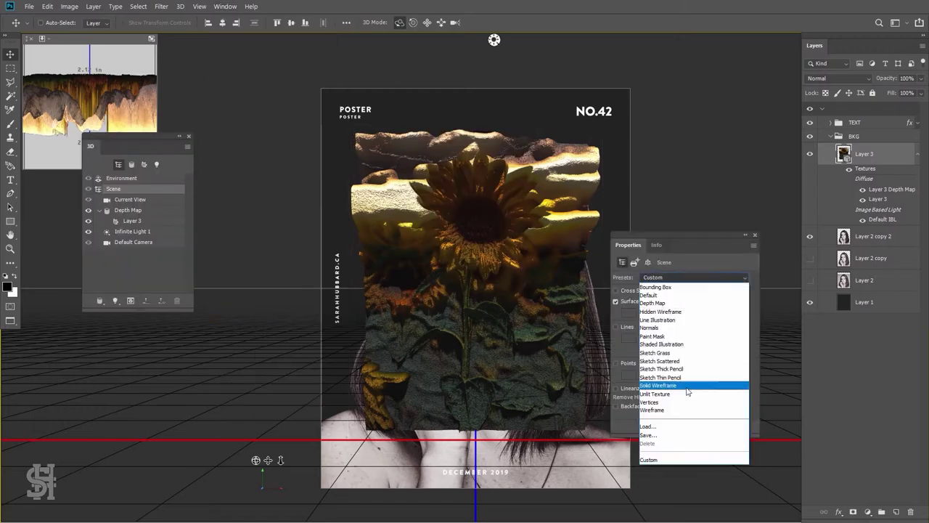
{"action": "left_click", "coordinate": [751, 384]}
Tilt the depth-map mesh and slide it sideways and in depth across the poster
{"action": "left_click_drag", "start_coordinate": [717, 255], "coordinate": [769, 274]}
{"action": "left_click", "coordinate": [128, 210]}
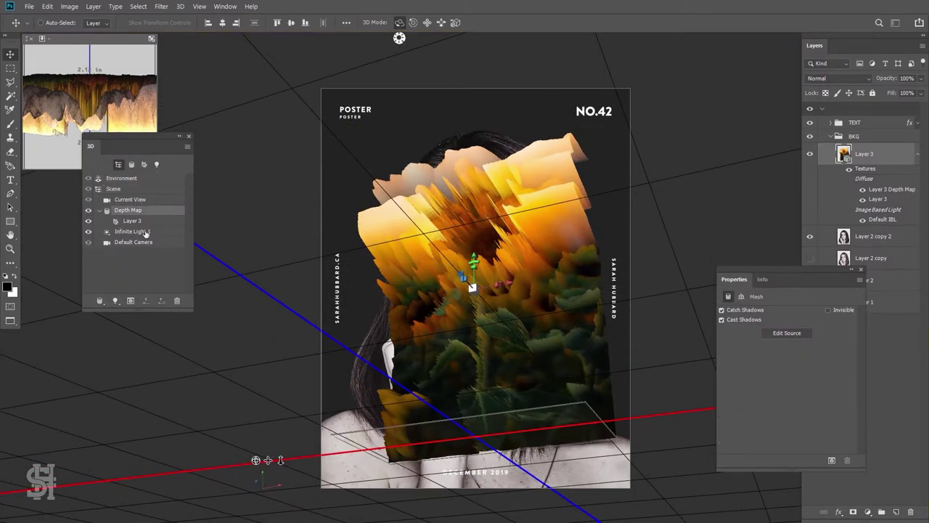
{"action": "left_click", "coordinate": [131, 200]}
{"action": "left_click", "coordinate": [128, 210]}
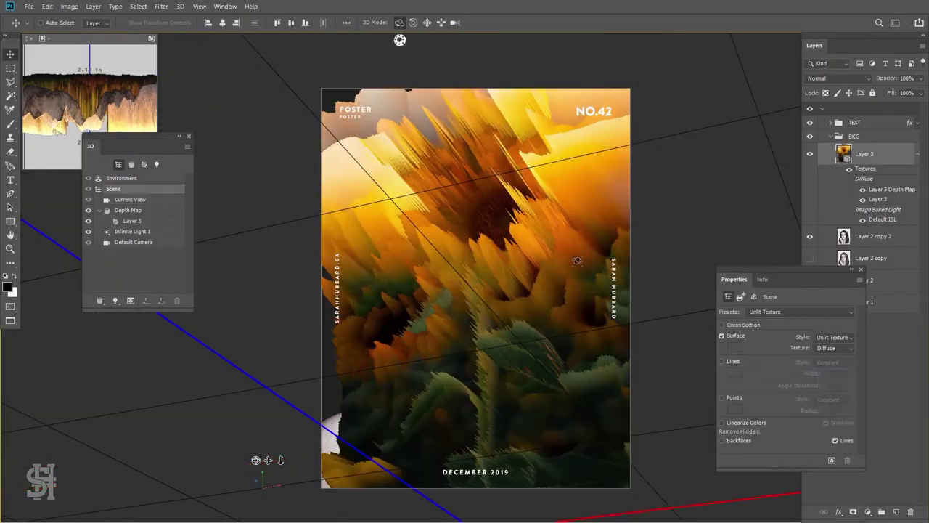
{"action": "left_click_drag", "start_coordinate": [496, 284], "coordinate": [471, 296]}
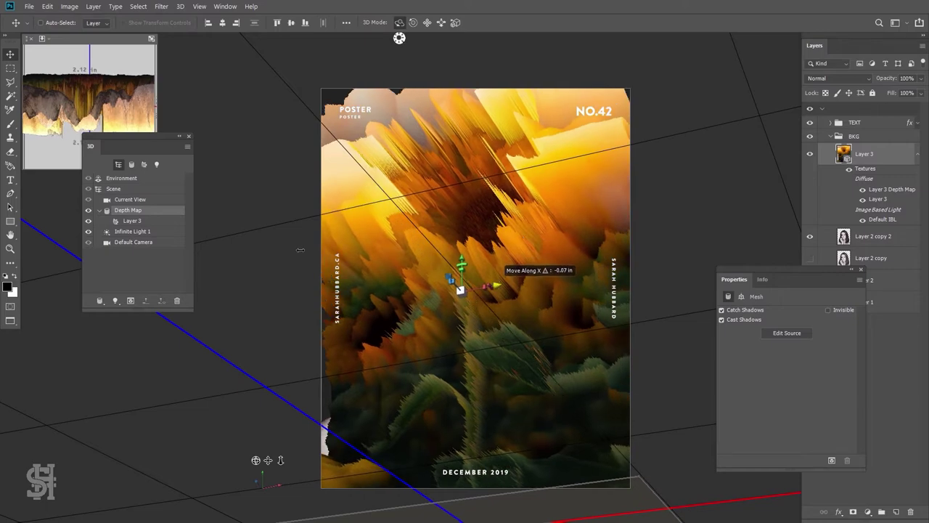
{"action": "left_click_drag", "start_coordinate": [544, 241], "coordinate": [532, 244]}
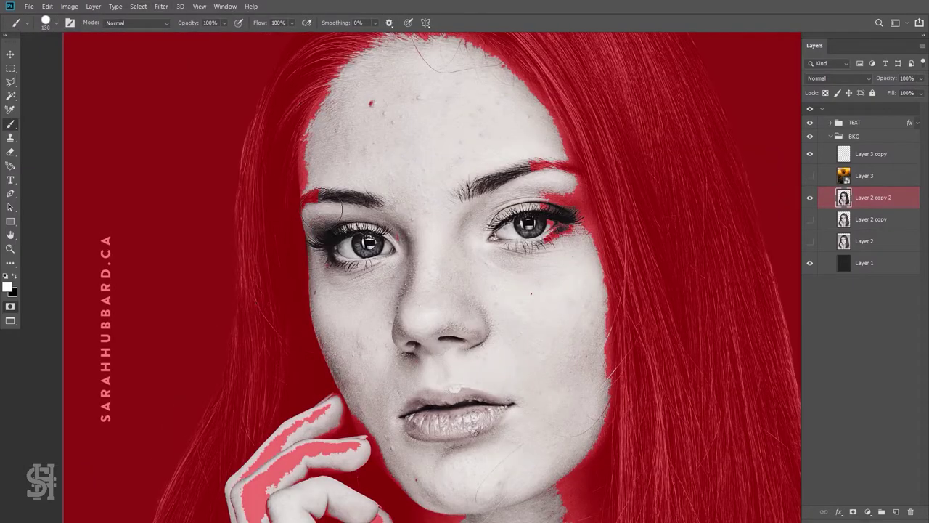
Position the pasted sunflower Layer 4 inside the model's head-and-shoulders silhouette
{"action": "scroll", "coordinate": [323, 189], "scroll_direction": "up", "scroll_amount": 2}
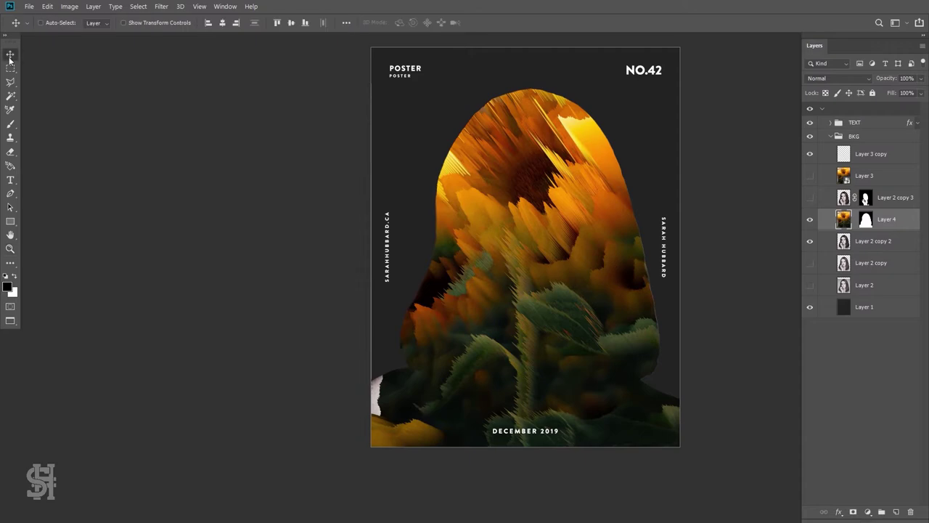
{"action": "left_click_drag", "start_coordinate": [598, 301], "coordinate": [697, 174]}
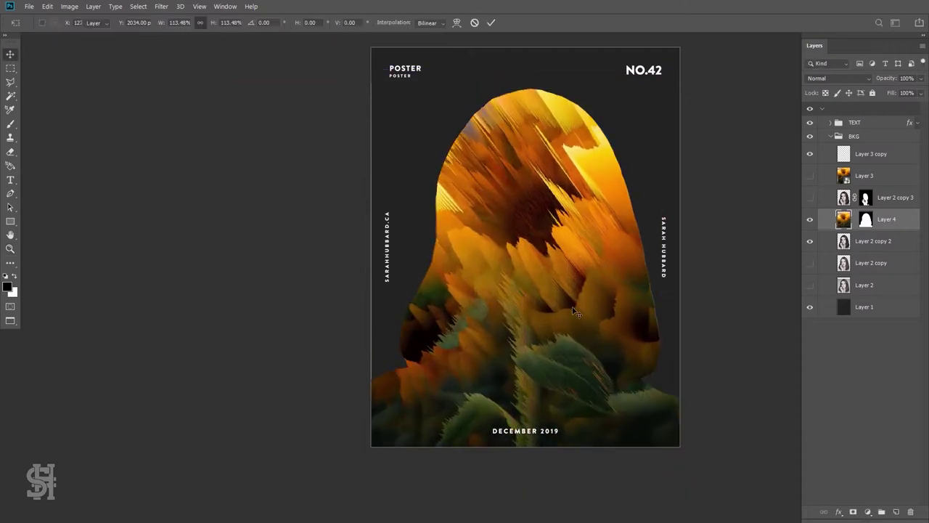
Confirm the sunflower placement, blend Layer 4 in Vivid Light after trying Linear Burn, then hide it
{"action": "left_click", "coordinate": [532, 251], "text": "ctrl+space"}
{"action": "left_click", "coordinate": [838, 77]}
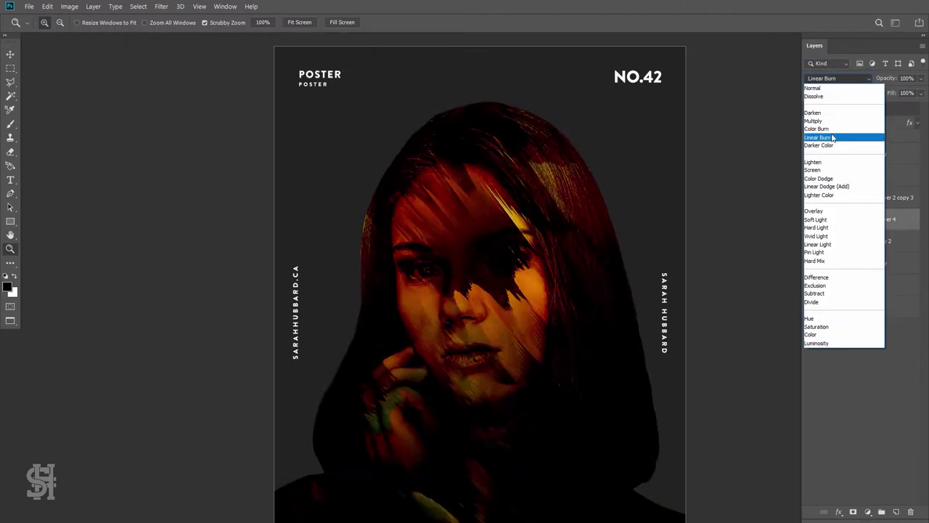
{"action": "left_click", "coordinate": [827, 141]}
{"action": "left_click", "coordinate": [839, 78]}
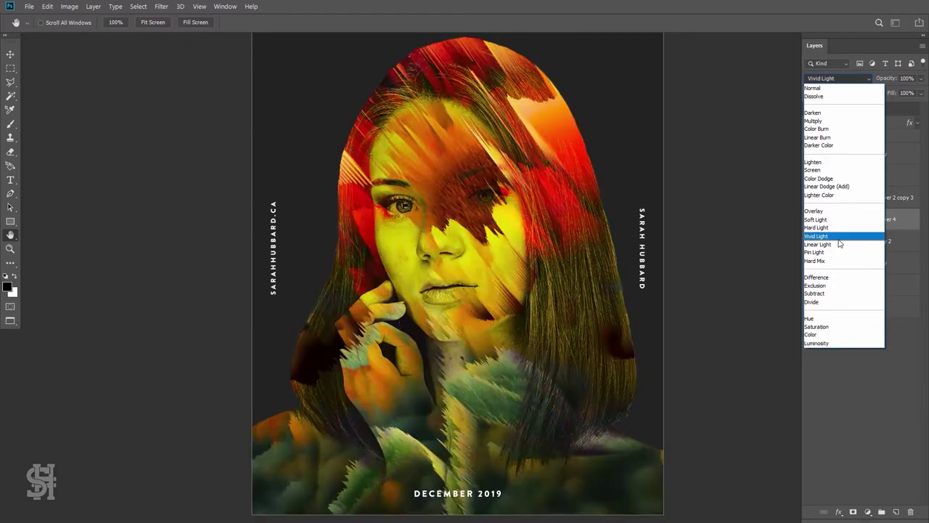
{"action": "left_click", "coordinate": [835, 237]}
{"action": "left_click", "coordinate": [525, 255], "text": "alt"}
{"action": "left_click", "coordinate": [810, 219]}
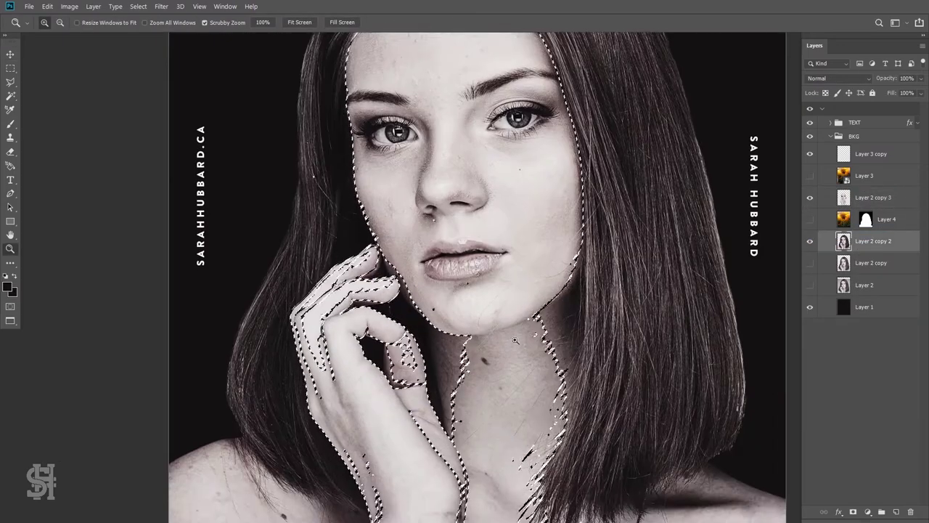
Edit the face selection as a quick mask, painting to unmask the skin between chin and fingertips
{"action": "left_click", "coordinate": [138, 6]}
{"action": "left_click", "coordinate": [177, 251]}
{"action": "key", "text": "b"}
{"action": "left_click", "coordinate": [45, 22]}
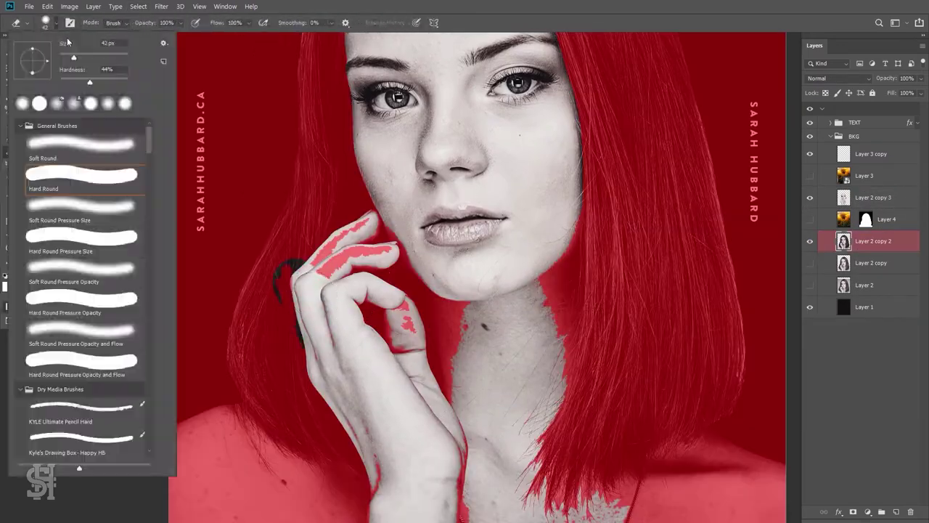
{"action": "left_click_drag", "start_coordinate": [313, 276], "coordinate": [363, 385]}
{"action": "scroll", "coordinate": [465, 327], "scroll_direction": "down", "scroll_amount": 2}
{"action": "left_click_drag", "start_coordinate": [460, 415], "coordinate": [594, 291]}
{"action": "left_click_drag", "start_coordinate": [366, 146], "coordinate": [379, 196]}
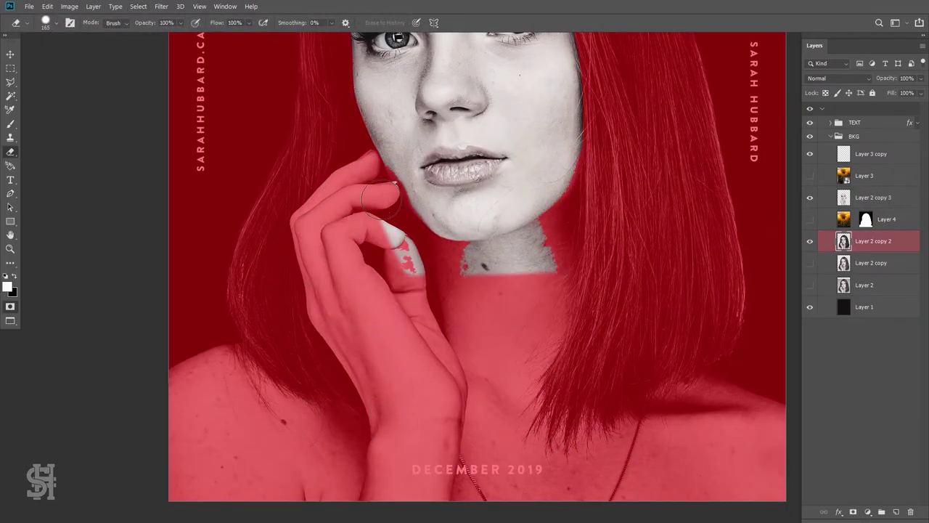
{"action": "scroll", "coordinate": [486, 266], "scroll_direction": "up", "scroll_amount": 1}
{"action": "key", "text": "b"}
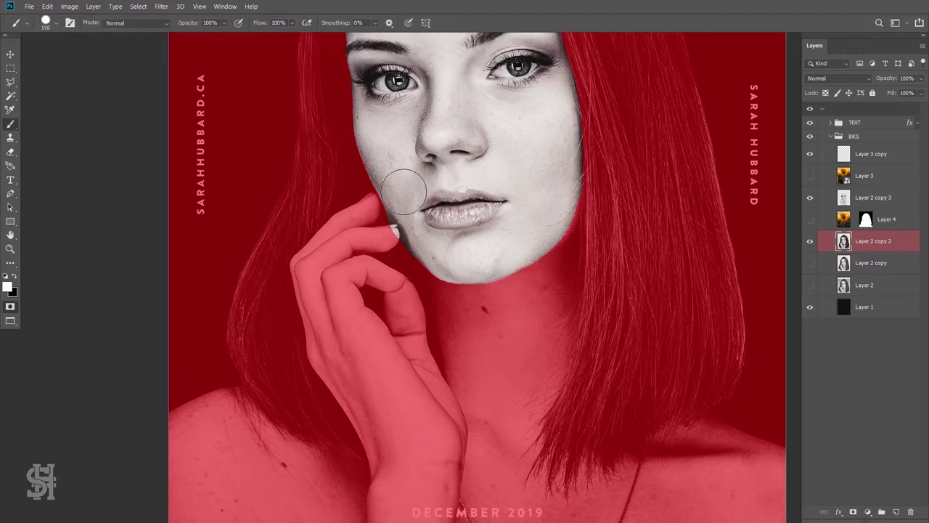
{"action": "scroll", "coordinate": [331, 242], "scroll_direction": "up", "scroll_amount": 3}
Shrink the eraser and refine the mask edge up toward the forehead hairline
{"action": "key", "text": "e"}
{"action": "right_click", "coordinate": [508, 199]}
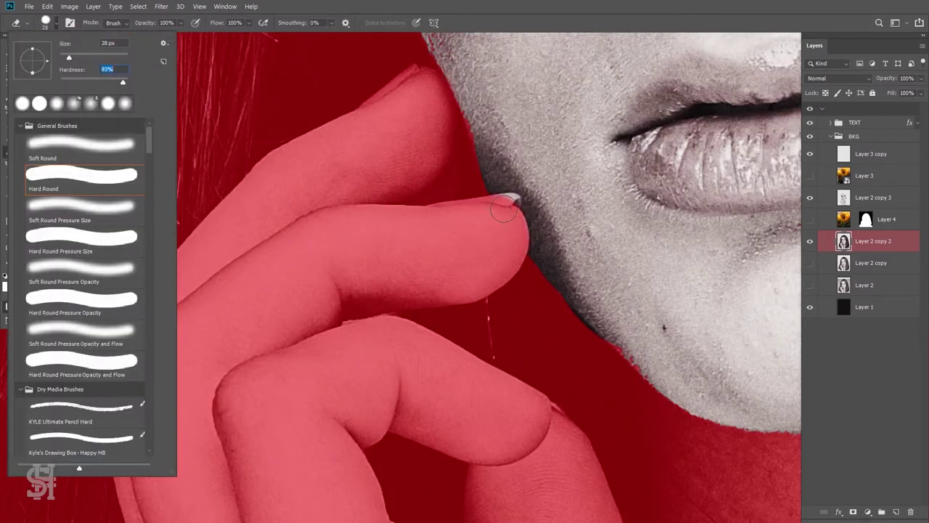
{"action": "key", "text": "Return"}
{"action": "right_click", "coordinate": [498, 166]}
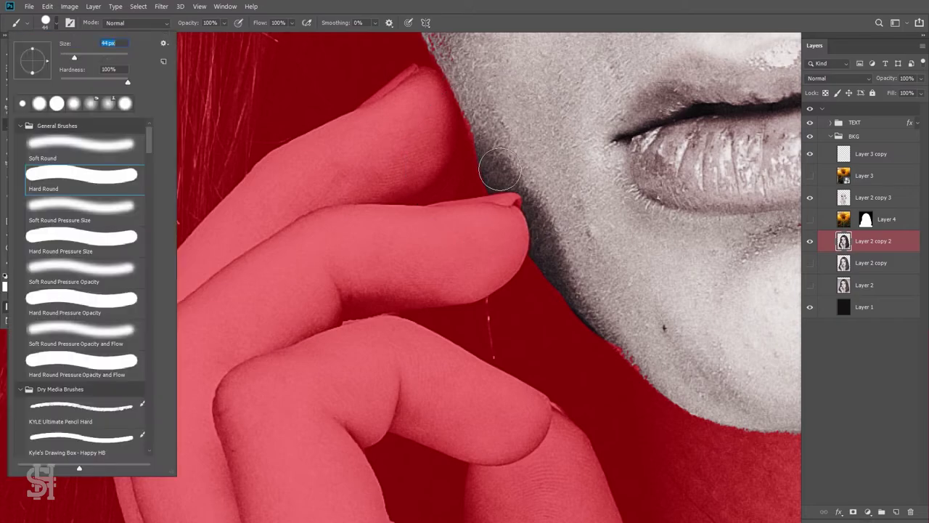
{"action": "key", "text": "Escape"}
{"action": "scroll", "coordinate": [498, 166], "scroll_direction": "up", "scroll_amount": 5}
{"action": "key", "text": "h"}
{"action": "right_click", "coordinate": [546, 395]}
{"action": "key", "text": "Escape"}
{"action": "left_click_drag", "start_coordinate": [423, 182], "coordinate": [424, 414]}
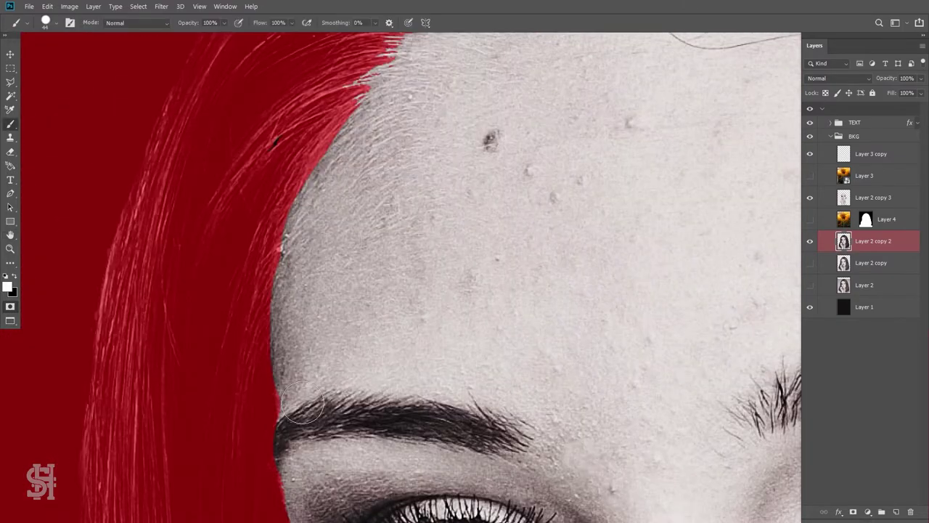
{"action": "mouse_move", "coordinate": [424, 181]}
{"action": "left_mouse_down"}
{"action": "mouse_move", "coordinate": [423, 414]}
{"action": "mouse_move", "coordinate": [30, 280]}
{"action": "left_mouse_up"}
Erase the mask along the eye and upper cheek, then exit Quick Mask
{"action": "key", "text": "e"}
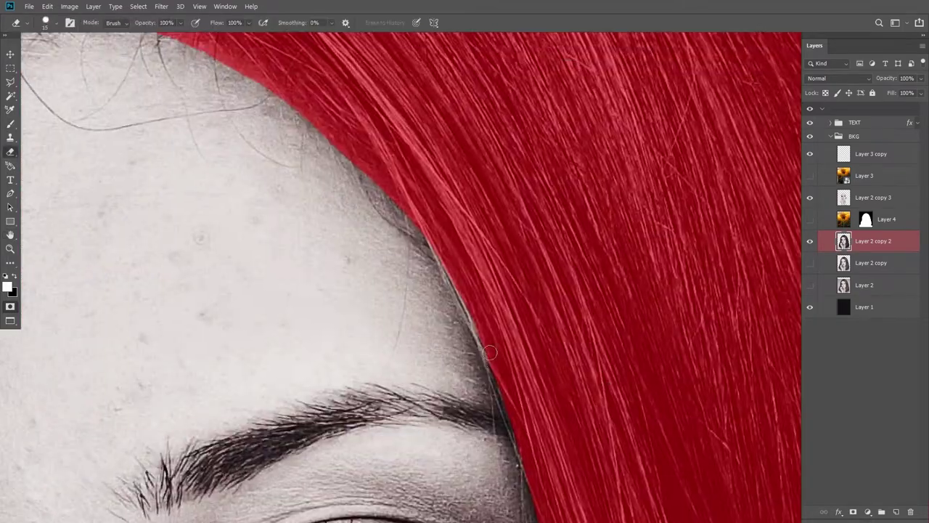
{"action": "scroll", "coordinate": [305, 443], "scroll_direction": "down", "scroll_amount": 5}
{"action": "left_click_drag", "start_coordinate": [305, 442], "coordinate": [270, 374]}
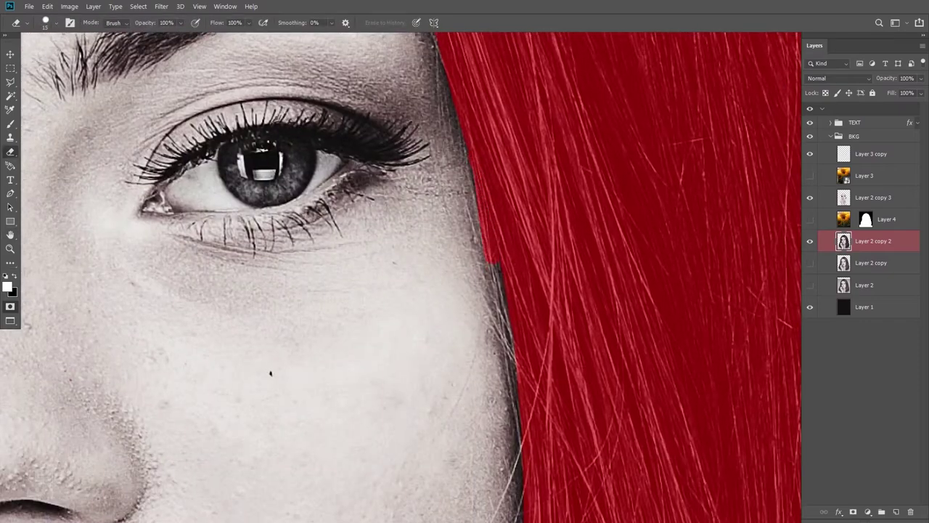
{"action": "scroll", "coordinate": [471, 293], "scroll_direction": "down", "scroll_amount": 5}
{"action": "key", "text": "e"}
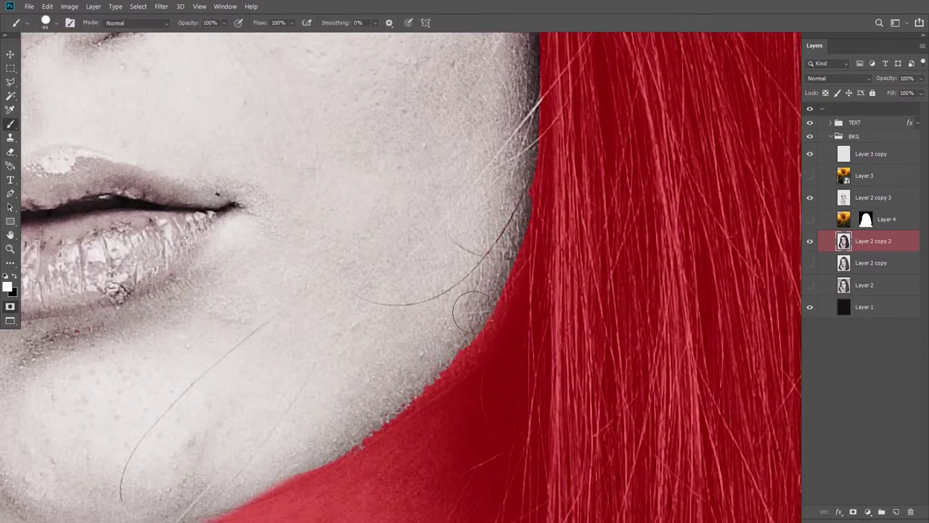
{"action": "scroll", "coordinate": [472, 320], "scroll_direction": "down", "scroll_amount": 2}
{"action": "scroll", "coordinate": [507, 210], "scroll_direction": "down", "scroll_amount": 2}
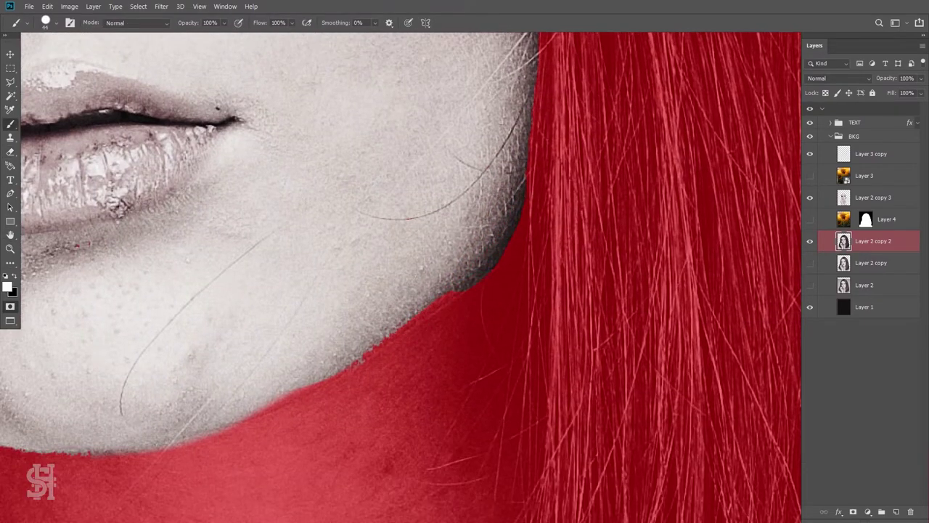
{"action": "scroll", "coordinate": [508, 211], "scroll_direction": "left", "scroll_amount": 5}
{"action": "scroll", "coordinate": [586, 292], "scroll_direction": "down", "scroll_amount": 2}
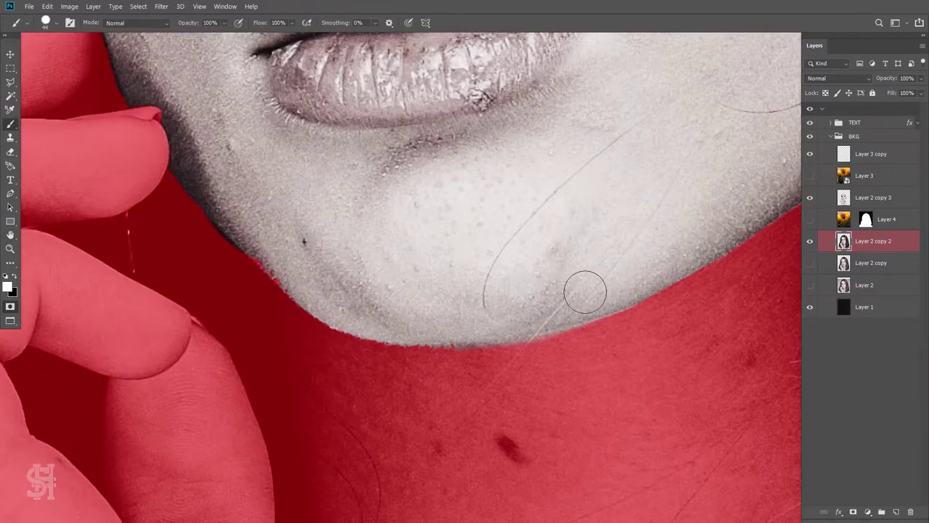
{"action": "key", "text": "q"}
{"action": "key", "text": "e"}
{"action": "key", "text": "x"}
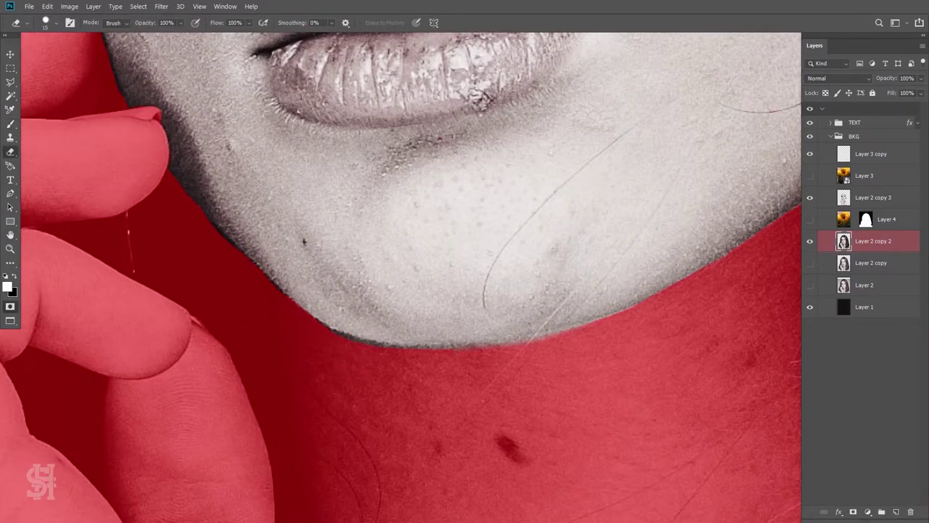
{"action": "scroll", "coordinate": [502, 353], "scroll_direction": "up", "scroll_amount": 1}
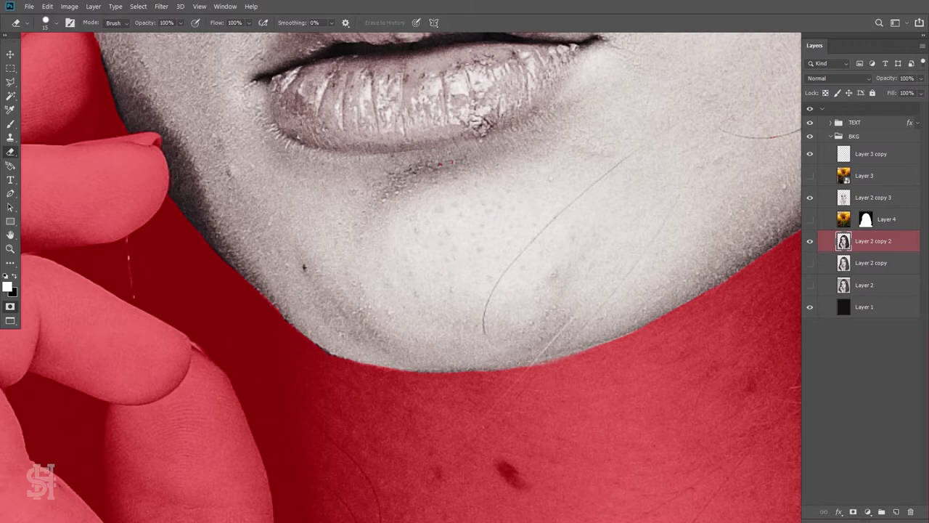
{"action": "key", "text": "ctrl+0"}
Make a face-masked portrait copy, load its mask as a selection and copy the face
{"action": "key", "text": "q"}
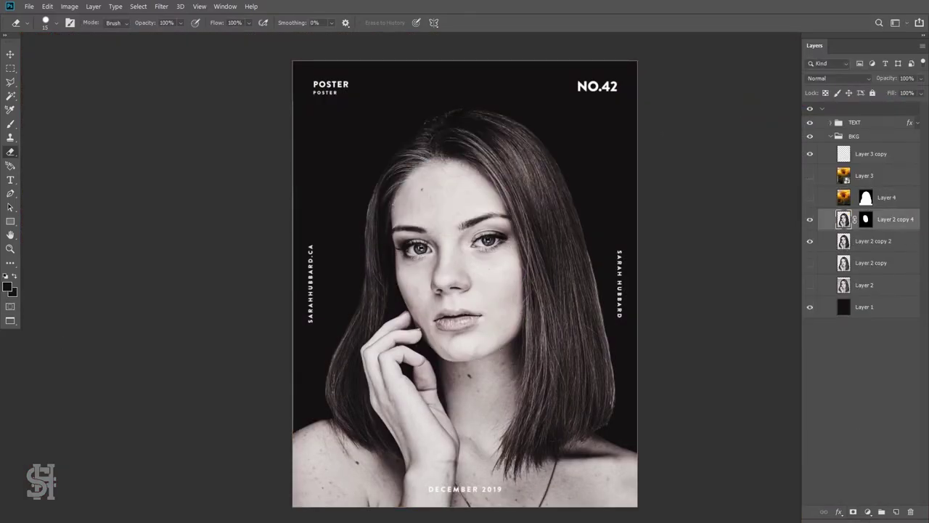
{"action": "right_click", "coordinate": [865, 218]}
{"action": "left_click", "coordinate": [871, 263]}
{"action": "key", "text": "ctrl+j"}
{"action": "key", "text": "m"}
{"action": "key", "text": "ctrl+plus"}
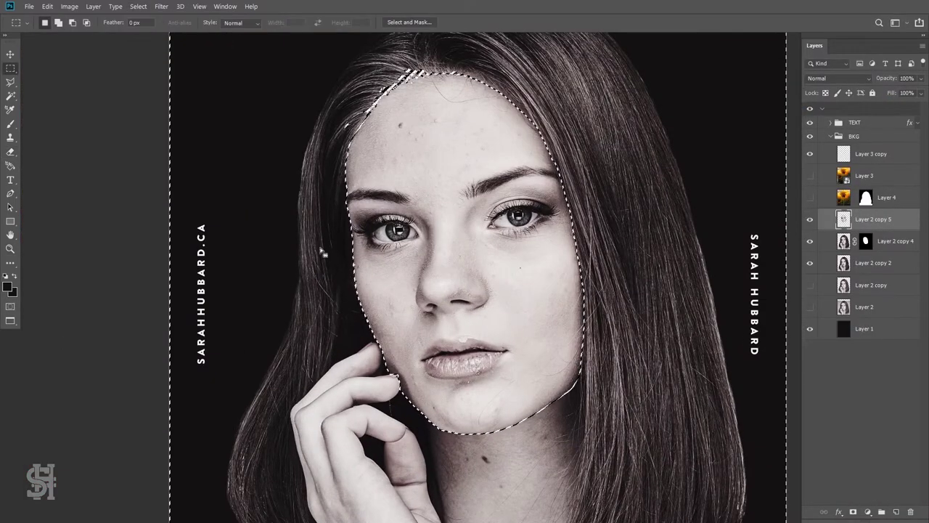
Paste the sunflower into the face selection as Layer 5 and shrink it to about 77%
{"action": "key", "text": "ctrl+0"}
{"action": "key", "text": "ctrl+alt+shift+v"}
{"action": "key", "text": "ctrl+t"}
{"action": "left_click_drag", "start_coordinate": [610, 210], "coordinate": [597, 138]}
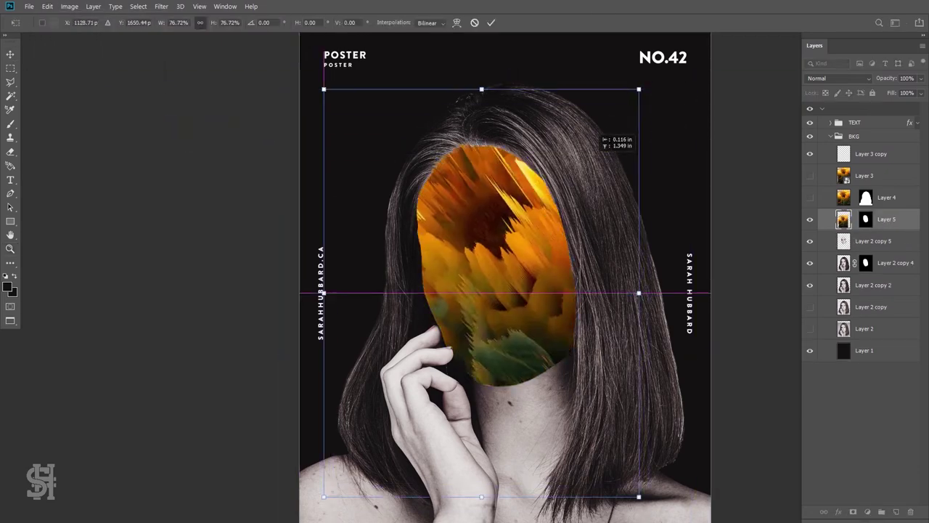
{"action": "key", "text": "Return"}
{"action": "left_click", "coordinate": [839, 78]}
Blend the face sunflower in Overlay after trying Linear Light
{"action": "left_click", "coordinate": [835, 236]}
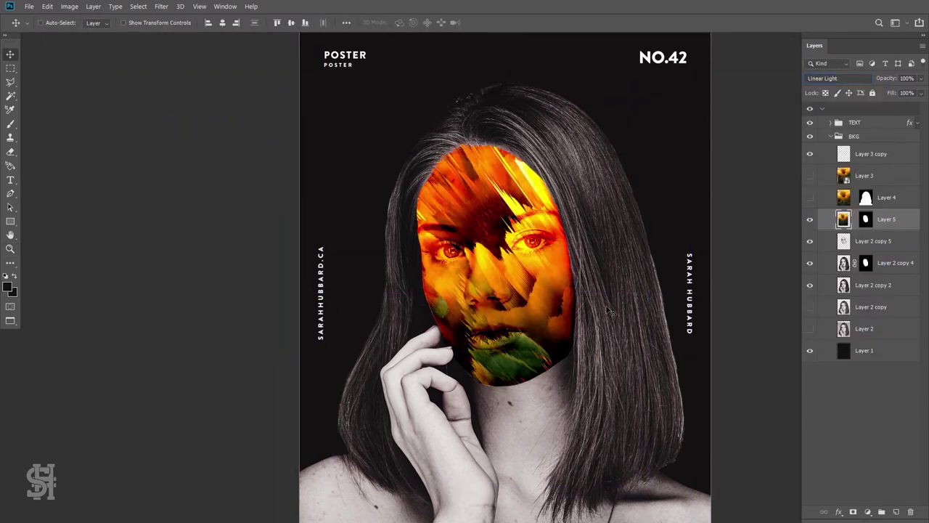
{"action": "key", "text": "ctrl+plus"}
{"action": "left_click", "coordinate": [839, 78]}
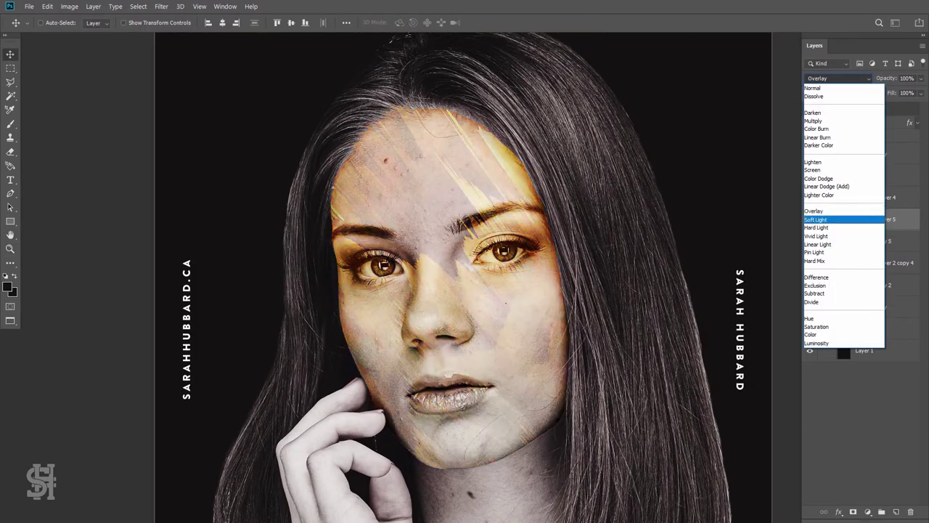
{"action": "left_click", "coordinate": [814, 211]}
{"action": "key", "text": "z"}
{"action": "key", "text": "ctrl+minus"}
{"action": "key", "text": "ctrl+minus"}
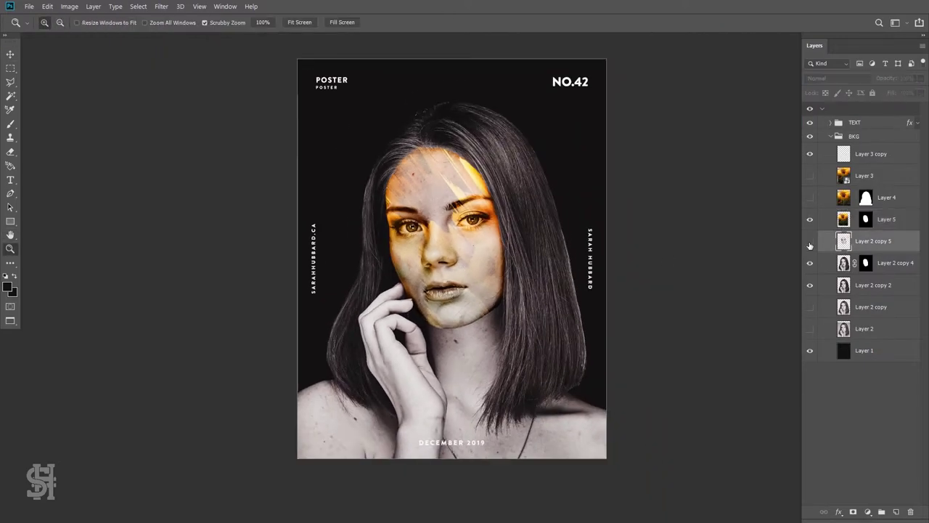
Brighten the base portrait's highlights with a Curves adjustment
{"action": "left_click", "coordinate": [864, 285]}
{"action": "key", "text": "ctrl+m"}
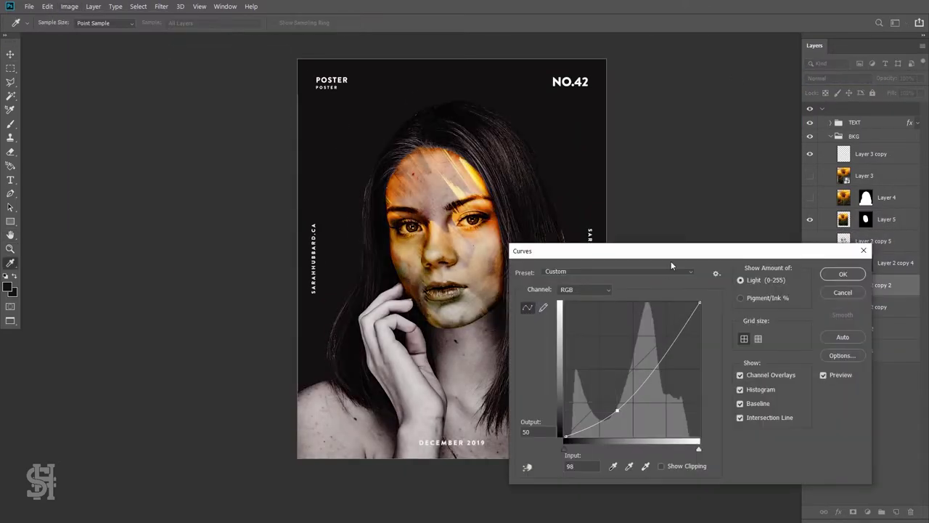
{"action": "left_click_drag", "start_coordinate": [672, 266], "coordinate": [744, 244]}
{"action": "left_click_drag", "start_coordinate": [750, 327], "coordinate": [749, 315]}
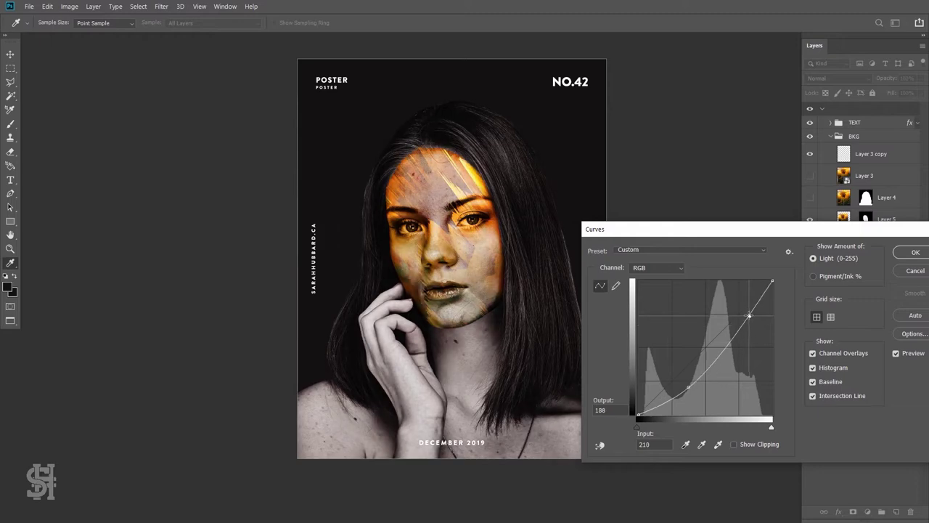
{"action": "left_click", "coordinate": [916, 252]}
{"action": "key", "text": "ctrl+plus"}
Set up the brush and accept the foreground-to-background gradient for Layer 6
{"action": "key", "text": "b"}
{"action": "left_click", "coordinate": [56, 23]}
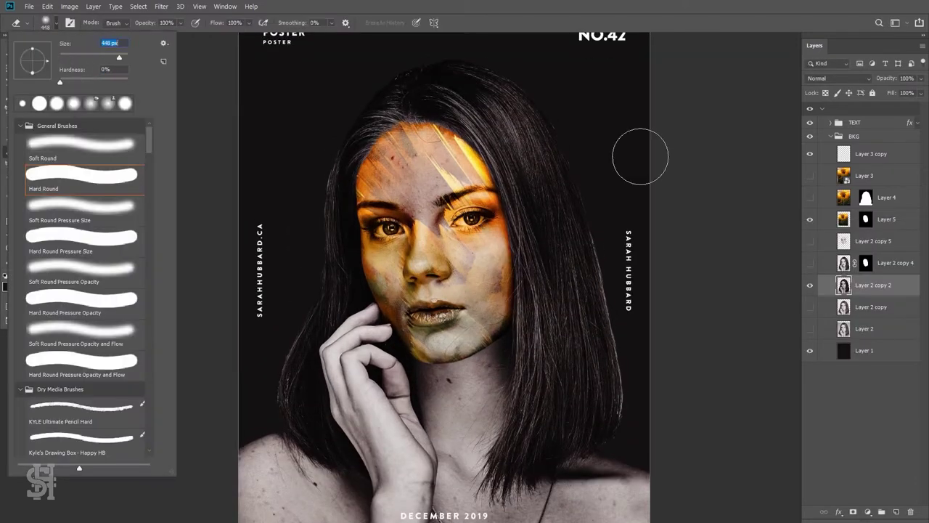
{"action": "key", "text": "Return"}
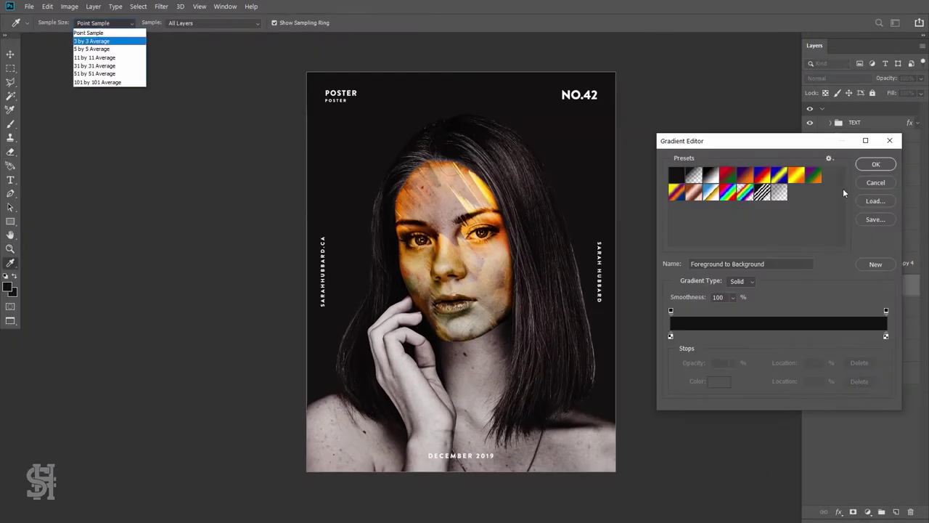
{"action": "left_click", "coordinate": [839, 78]}
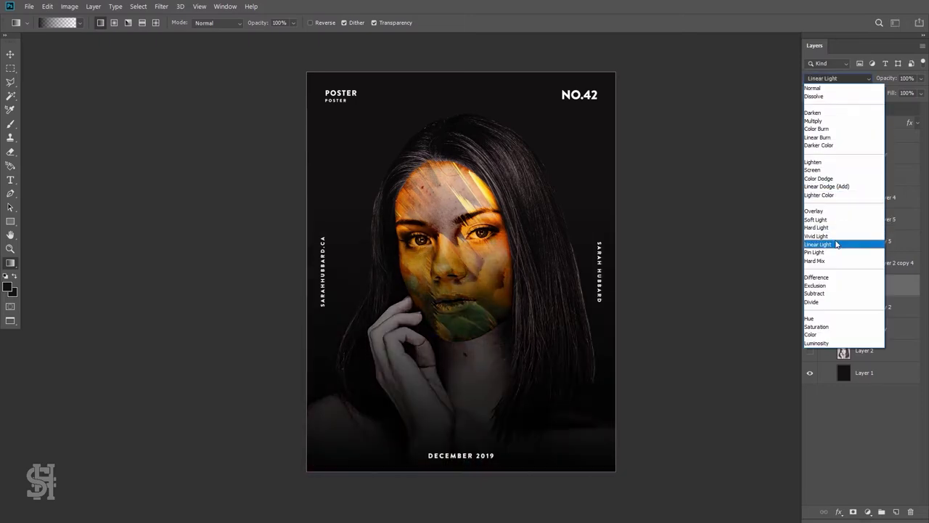
Set Layer 6 to Linear Light, fade its fill near 0%, place it below Layer 5, and hide it
{"action": "left_click", "coordinate": [828, 243]}
{"action": "left_click_drag", "start_coordinate": [864, 285], "coordinate": [864, 167]}
{"action": "mouse_move", "coordinate": [921, 93]}
{"action": "left_mouse_down"}
{"action": "mouse_move", "coordinate": [878, 109]}
{"action": "mouse_move", "coordinate": [888, 103]}
{"action": "left_mouse_up"}
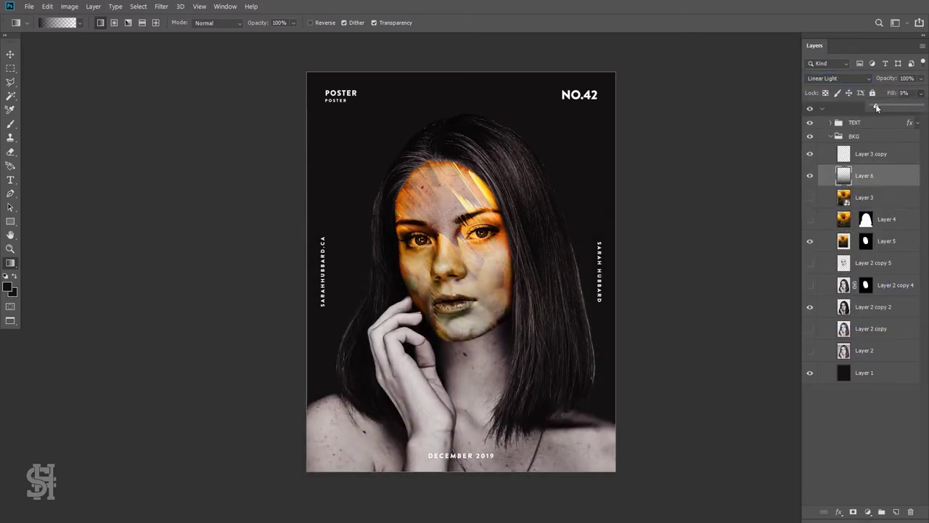
{"action": "left_click_drag", "start_coordinate": [864, 176], "coordinate": [864, 243]}
{"action": "key", "text": "v"}
{"action": "key", "text": "ctrl+plus"}
{"action": "left_click", "coordinate": [810, 241]}
Select Layer 2 copy 2 and set the Eraser to size 77
{"action": "left_click", "coordinate": [871, 306]}
{"action": "key", "text": "e"}
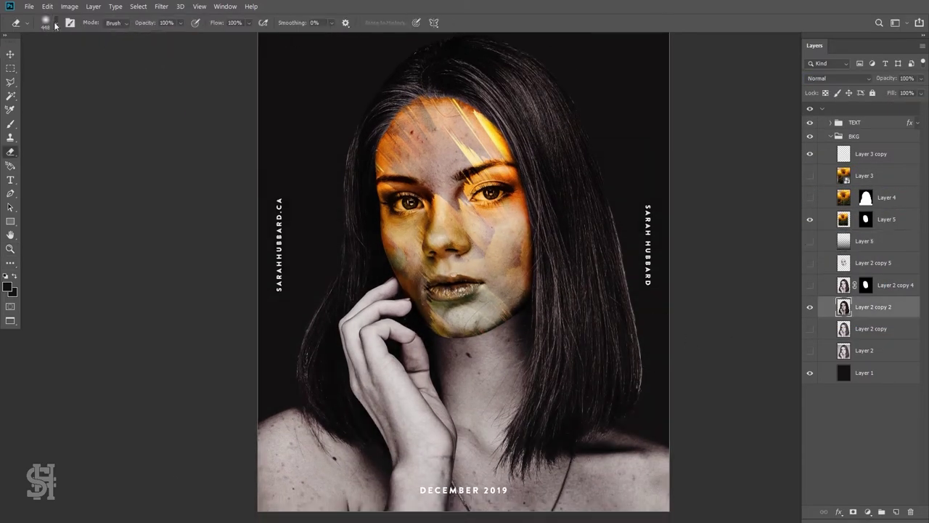
{"action": "left_click", "coordinate": [49, 22]}
{"action": "key", "text": "Return"}
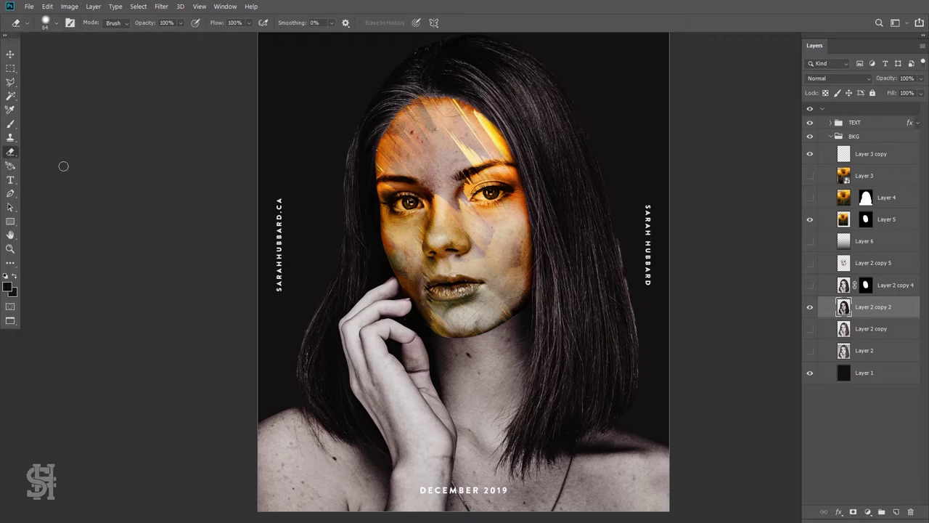
{"action": "right_click", "coordinate": [63, 167]}
{"action": "key", "text": "Return"}
{"action": "scroll", "coordinate": [639, 399], "scroll_direction": "up", "scroll_amount": 2}
{"action": "scroll", "coordinate": [292, 419], "scroll_direction": "up", "scroll_amount": 2}
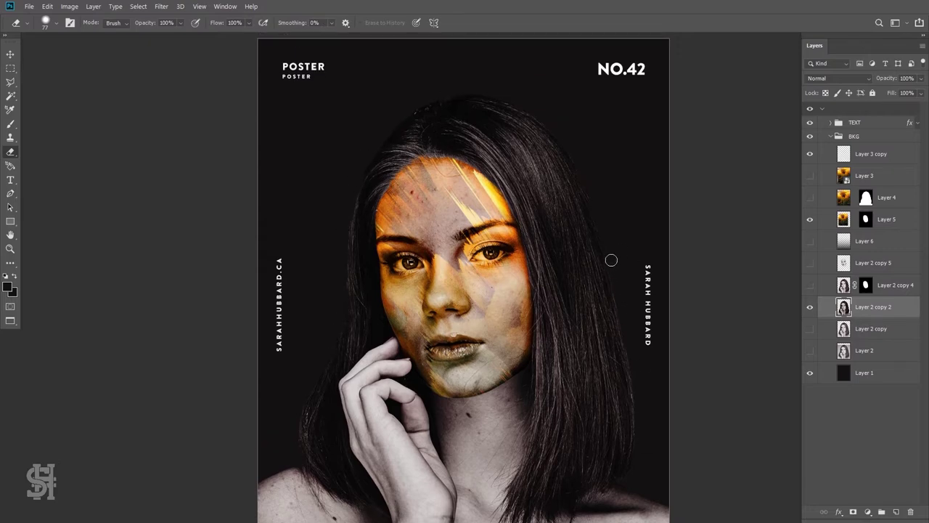
{"action": "scroll", "coordinate": [571, 149], "scroll_direction": "down", "scroll_amount": 1}
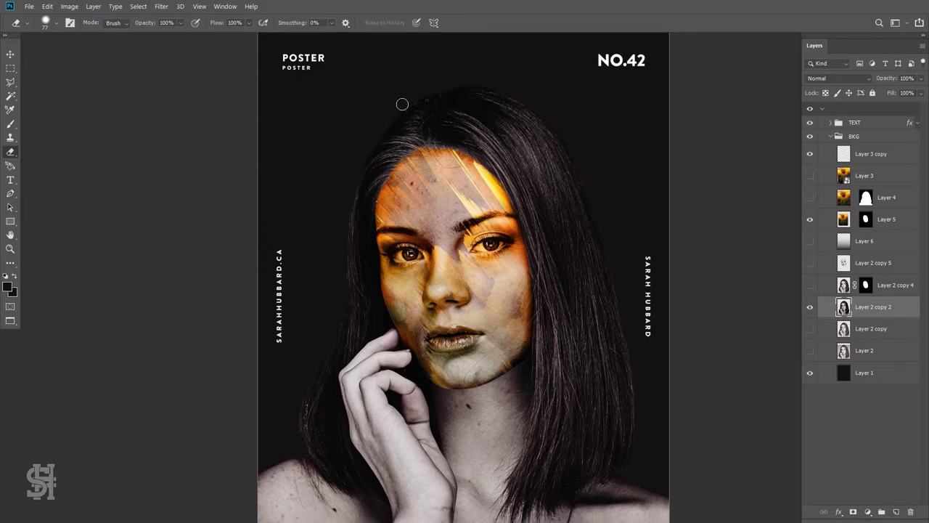
{"action": "key", "text": "z"}
{"action": "left_click", "coordinate": [543, 277], "text": "alt"}
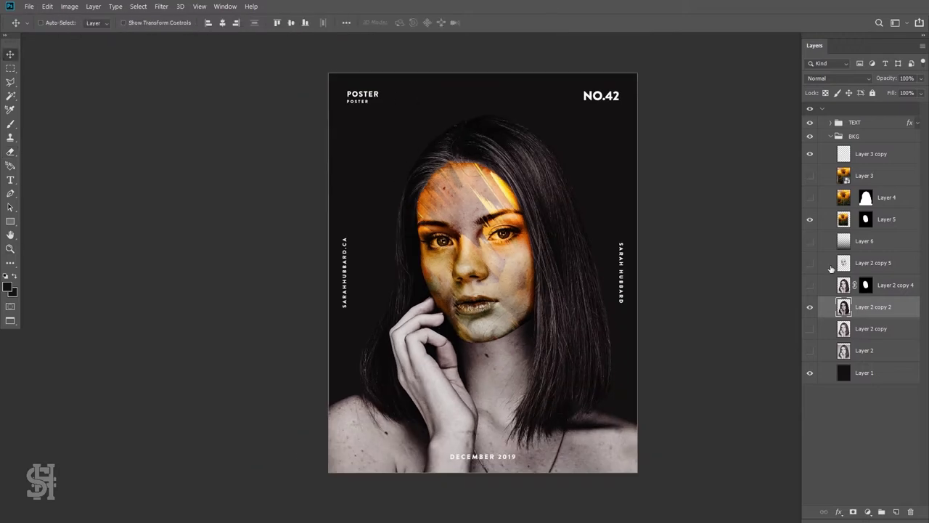
Paste the sunflower into the woman's silhouette as Layer 7 in Vivid Light, showing Layer 5
{"action": "left_click", "coordinate": [47, 6]}
{"action": "left_click", "coordinate": [305, 114]}
{"action": "key", "text": "ctrl+t"}
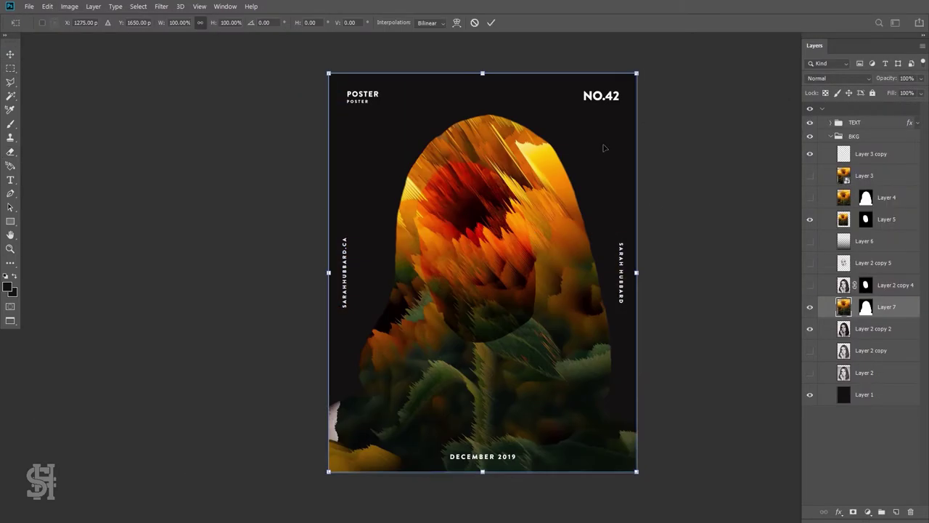
{"action": "key", "text": "Return"}
{"action": "left_click", "coordinate": [839, 78]}
{"action": "left_click", "coordinate": [827, 156]}
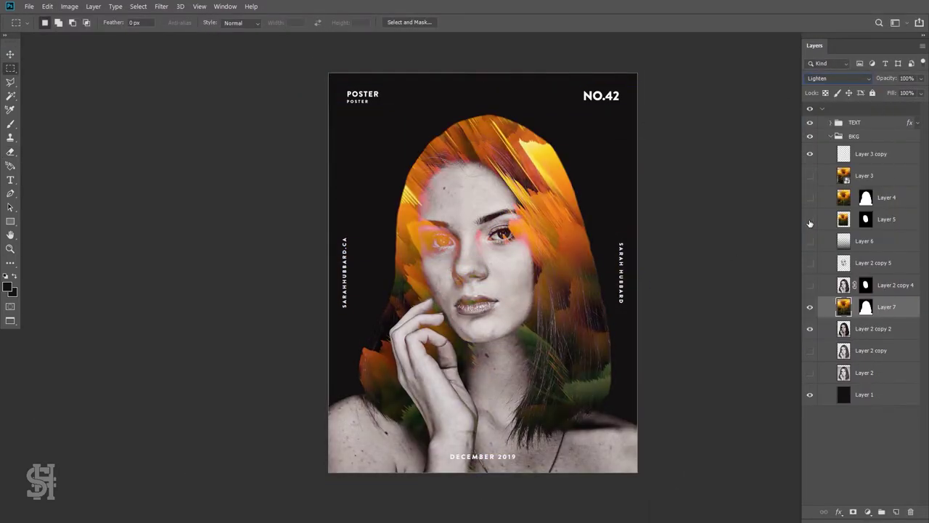
{"action": "left_click", "coordinate": [810, 220]}
{"action": "left_click", "coordinate": [839, 78]}
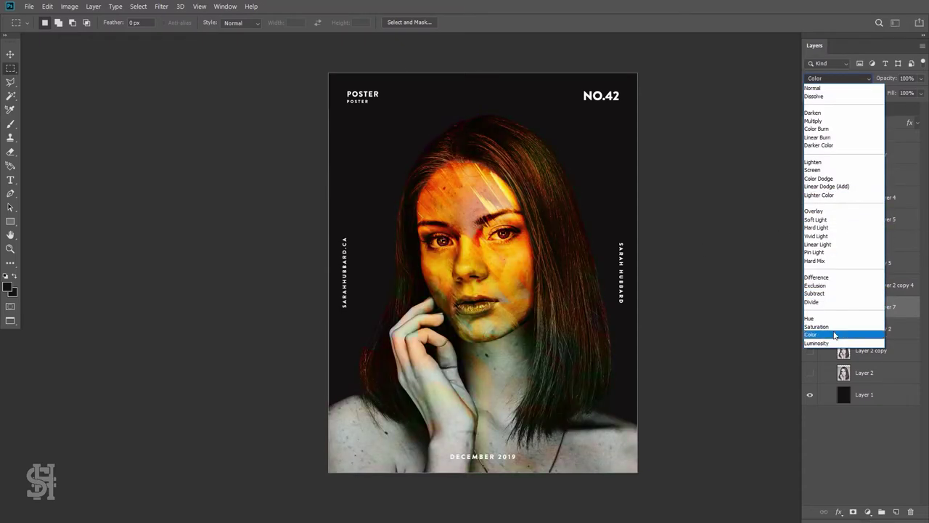
{"action": "left_click", "coordinate": [817, 236]}
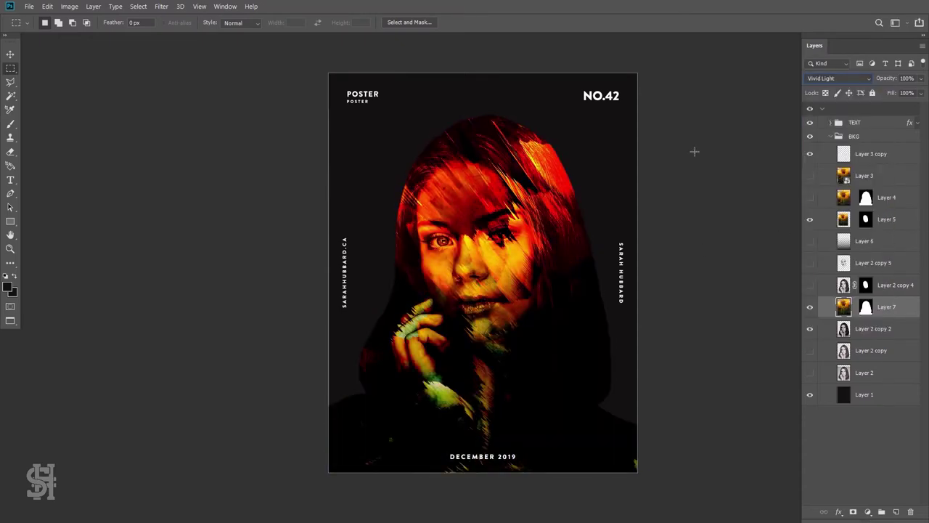
{"action": "left_click_drag", "start_coordinate": [894, 93], "coordinate": [888, 104]}
Fill Layer 1 with black, show Layer 2 copy 2, and enlarge the eraser to 102
{"action": "left_click", "coordinate": [864, 395]}
{"action": "key", "text": "i"}
{"action": "left_click", "coordinate": [47, 6]}
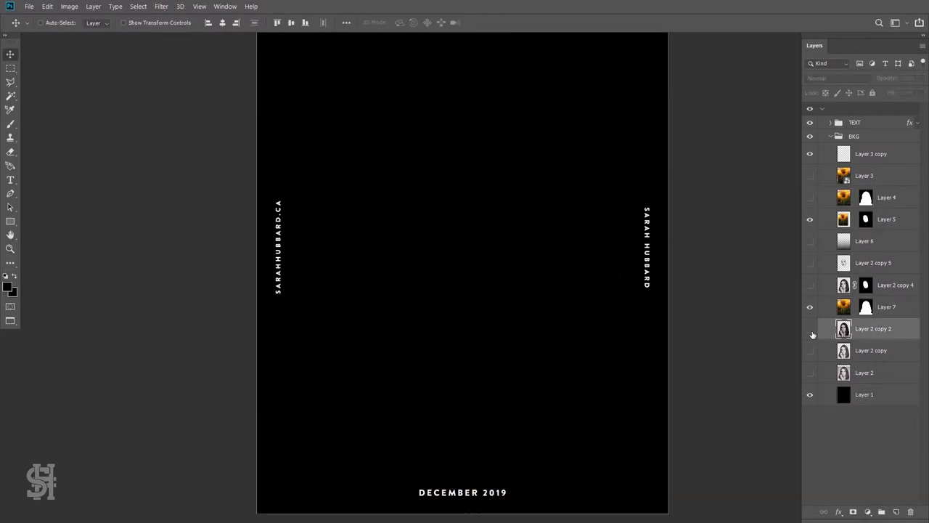
{"action": "left_click", "coordinate": [811, 331]}
{"action": "key", "text": "e"}
{"action": "key", "text": "bracketright"}
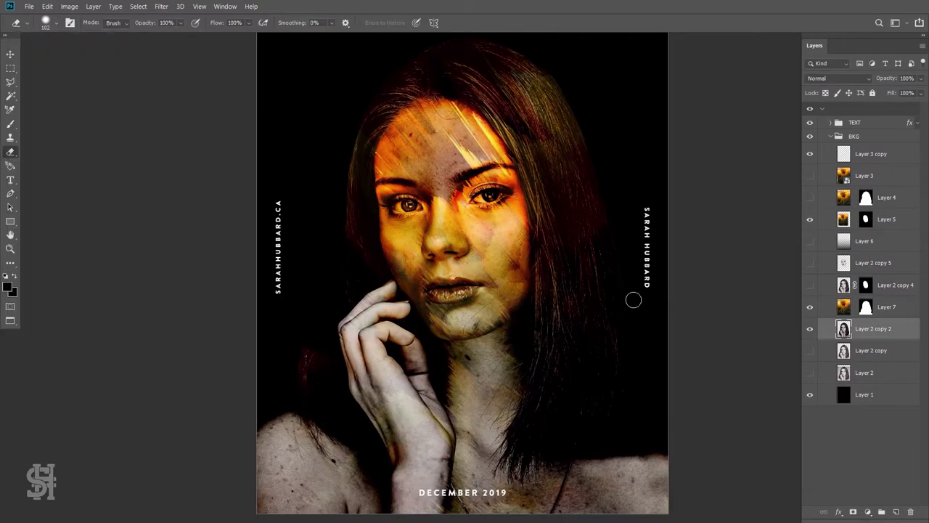
{"action": "key", "text": "z"}
{"action": "left_click", "coordinate": [569, 295], "text": "alt"}
Show Layer 4 and lower its Fill to 70% to tint the portrait red
{"action": "left_click", "coordinate": [810, 198]}
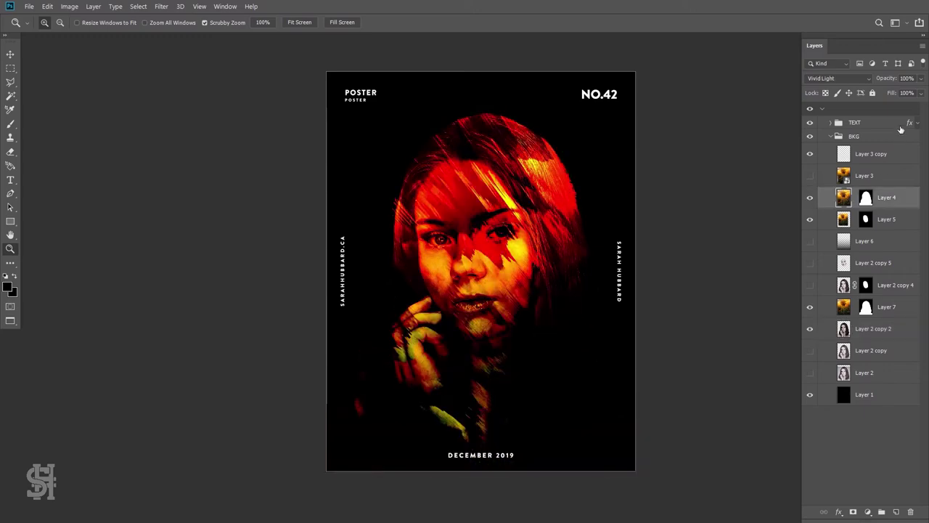
{"action": "left_click", "coordinate": [920, 93]}
{"action": "left_click_drag", "start_coordinate": [886, 107], "coordinate": [914, 108]}
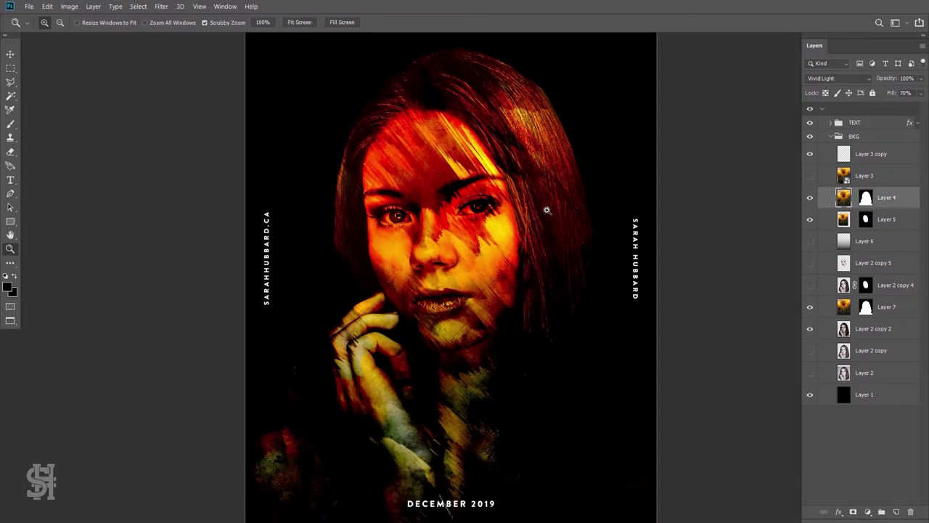
{"action": "left_click", "coordinate": [893, 311]}
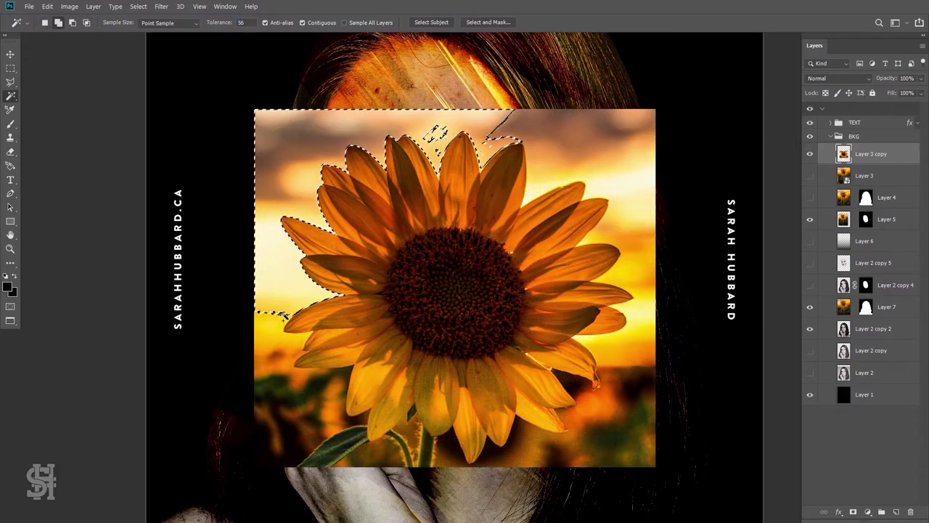
Delete the selected upper-right sky around the sunflower and zoom in on the petals
{"action": "left_click", "coordinate": [542, 185], "text": "shift"}
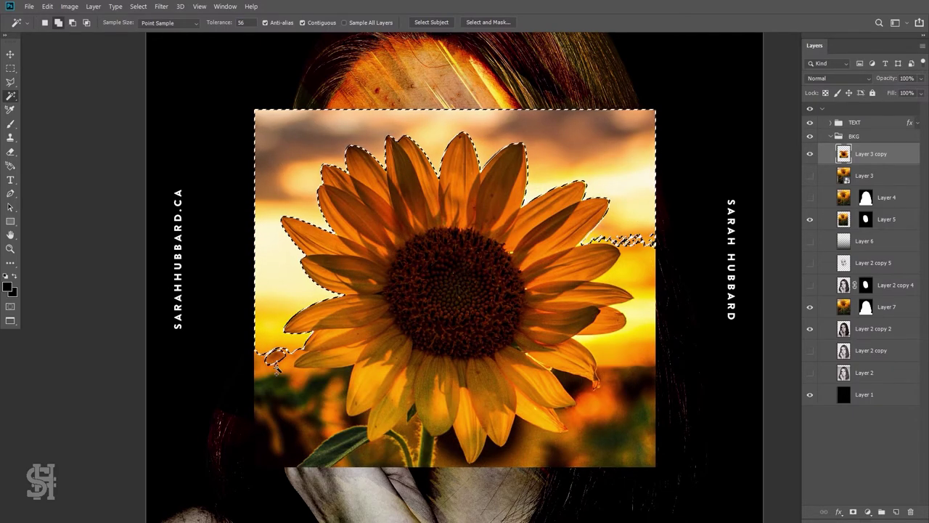
{"action": "key", "text": "Delete"}
{"action": "key", "text": "ctrl+d"}
{"action": "key", "text": "z"}
{"action": "left_click", "coordinate": [219, 250]}
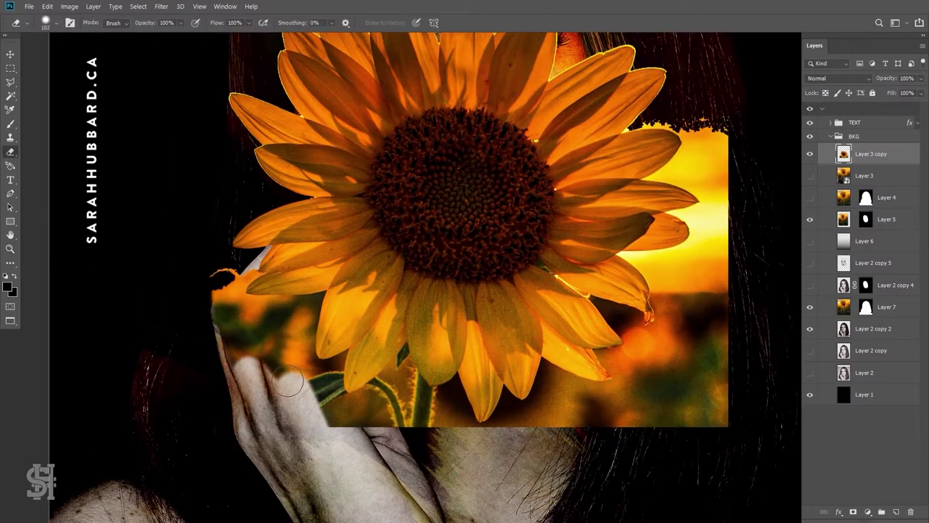
{"action": "left_click", "coordinate": [219, 250]}
Lasso around the flower stem near the hand with the edge-snapping lasso
{"action": "key", "text": "e"}
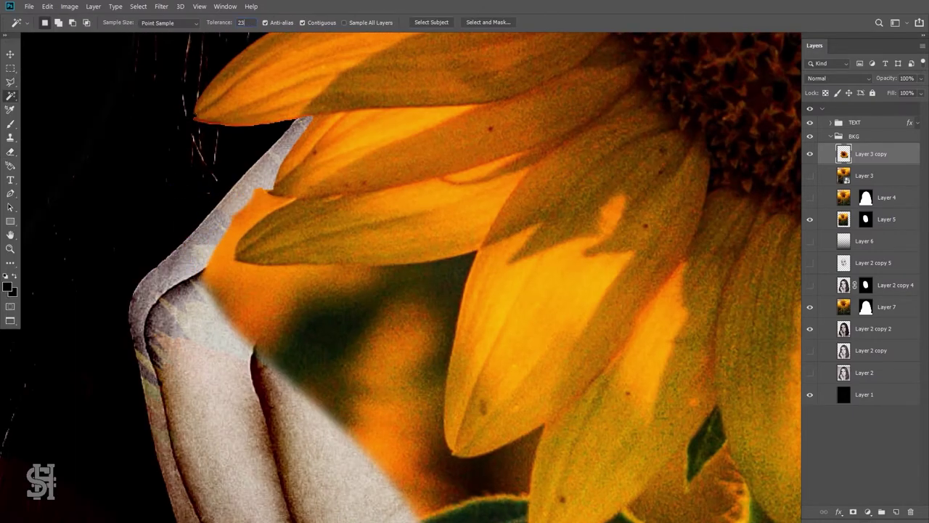
{"action": "key", "text": "l"}
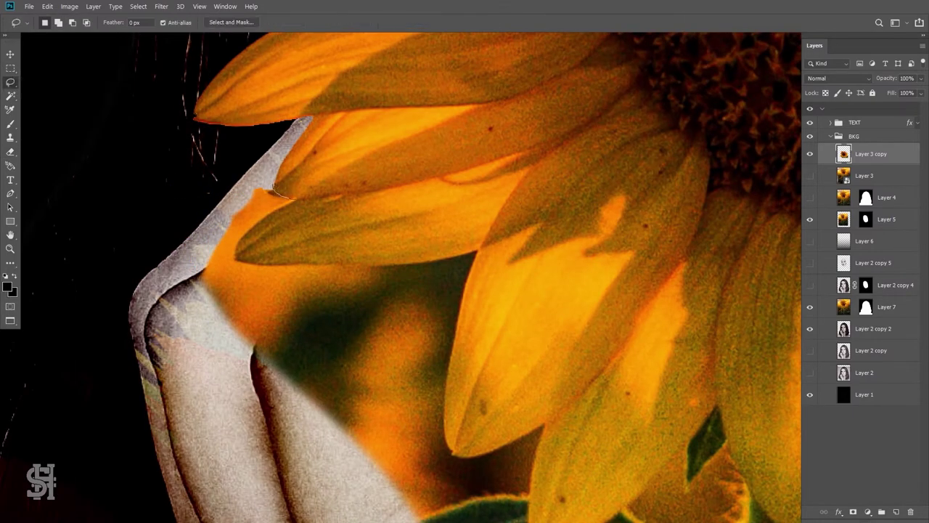
{"action": "key", "text": "shift+l"}
{"action": "key", "text": "shift+l"}
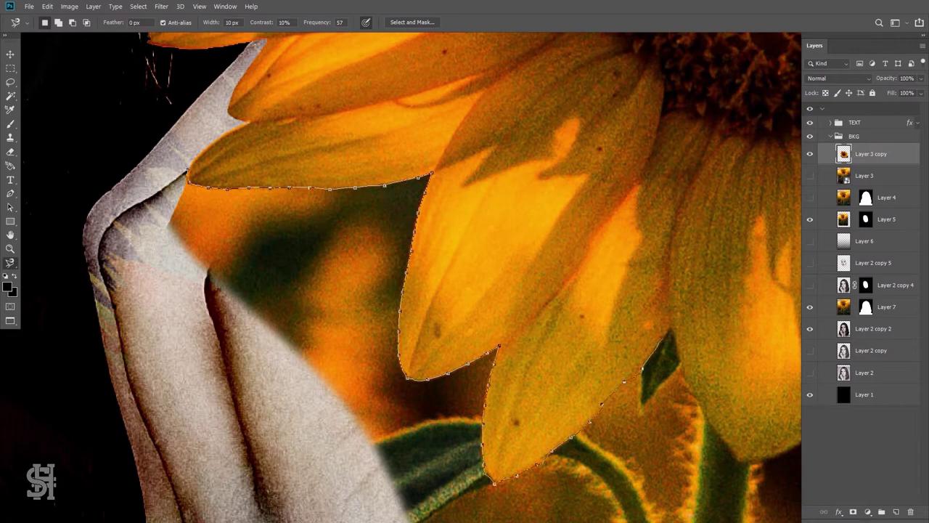
{"action": "left_click_drag", "start_coordinate": [672, 327], "coordinate": [268, 355]}
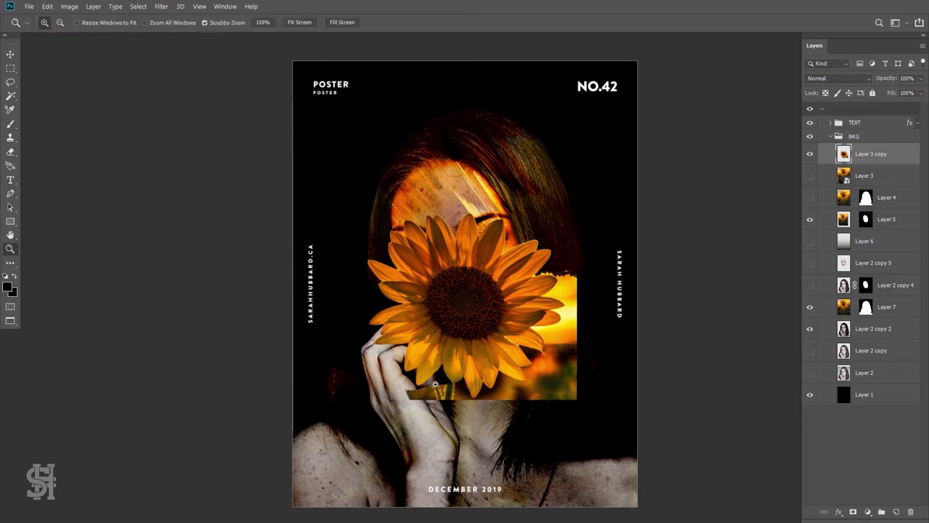
{"action": "left_click", "coordinate": [435, 383]}
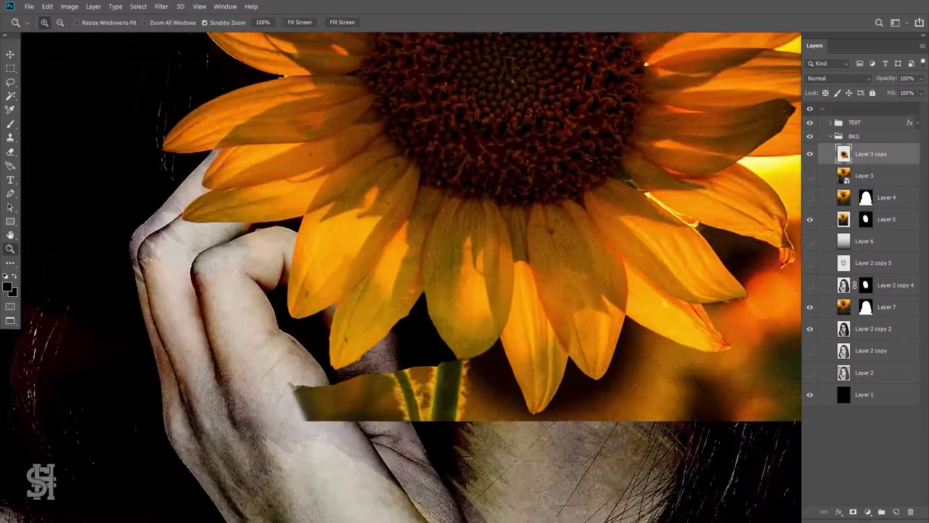
Erase the stem patch covering the hand with a harder eraser, clearing the lassoed orange
{"action": "key", "text": "e"}
{"action": "left_click", "coordinate": [50, 23]}
{"action": "left_click_drag", "start_coordinate": [116, 80], "coordinate": [131, 80]}
{"action": "key", "text": "Return"}
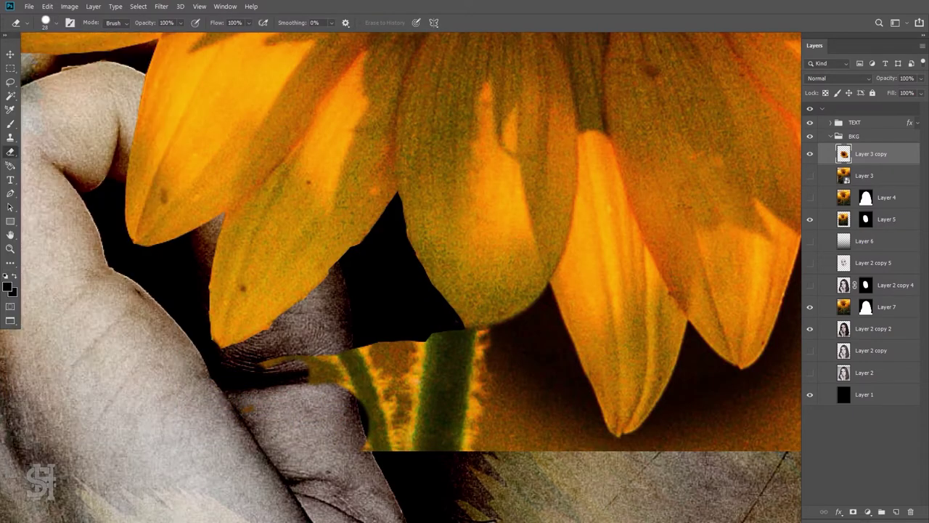
{"action": "left_click_drag", "start_coordinate": [305, 349], "coordinate": [436, 436]}
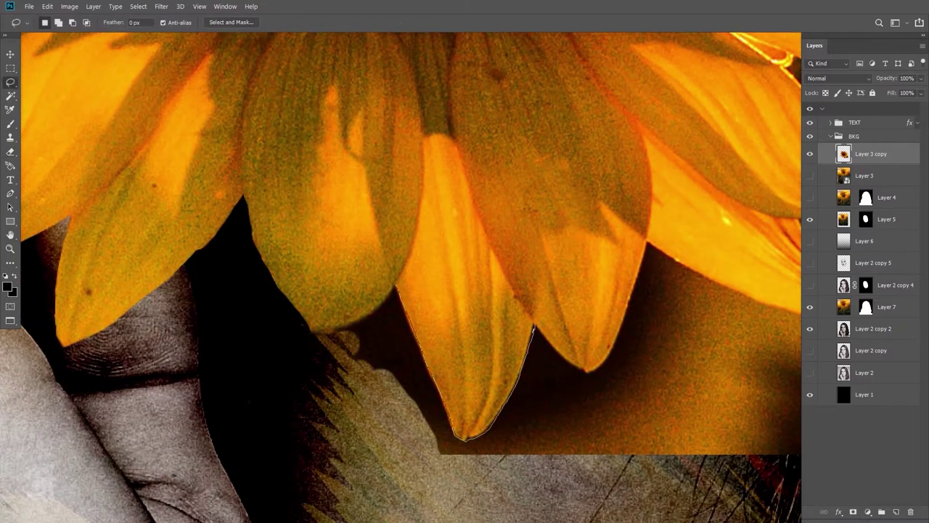
{"action": "key", "text": "Delete"}
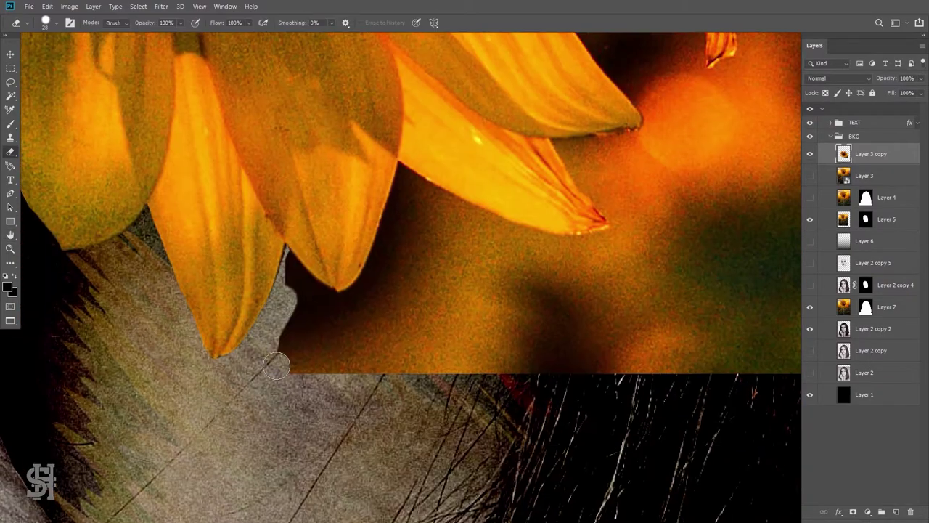
{"action": "left_click_drag", "start_coordinate": [559, 352], "coordinate": [288, 266]}
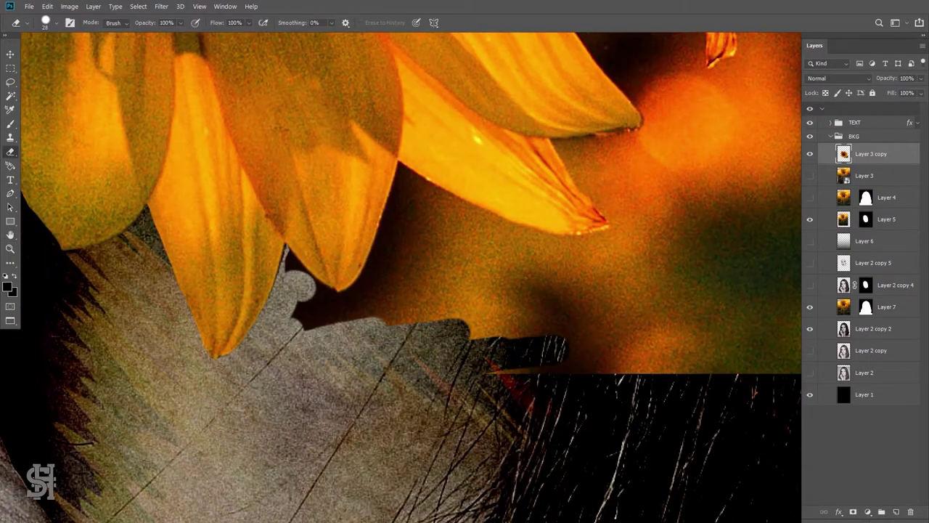
Shrink the eraser to 4 px and delete a lassoed orange background area by the petals
{"action": "left_click", "coordinate": [55, 22]}
{"action": "left_click_drag", "start_coordinate": [110, 43], "coordinate": [50, 43]}
{"action": "type", "text": "4"}
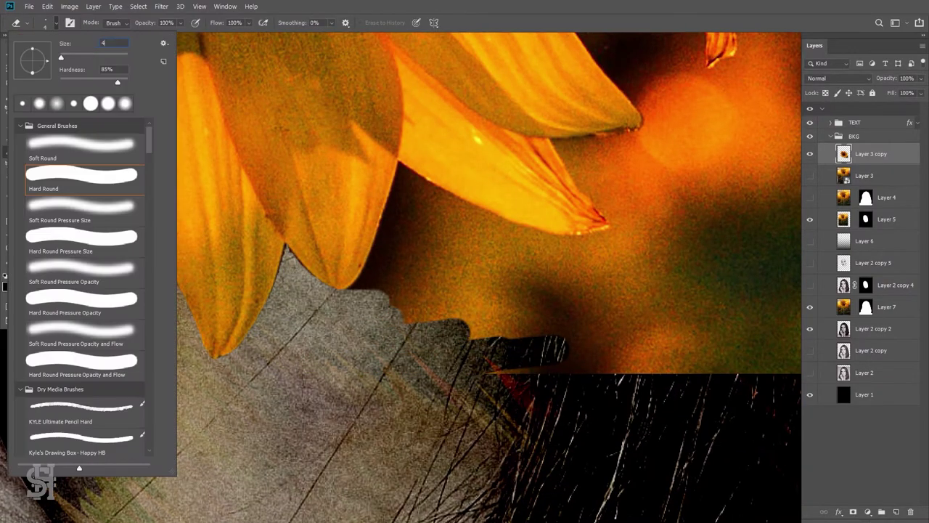
{"action": "key", "text": "Return"}
{"action": "left_click_drag", "start_coordinate": [611, 289], "coordinate": [459, 329]}
{"action": "key", "text": "l"}
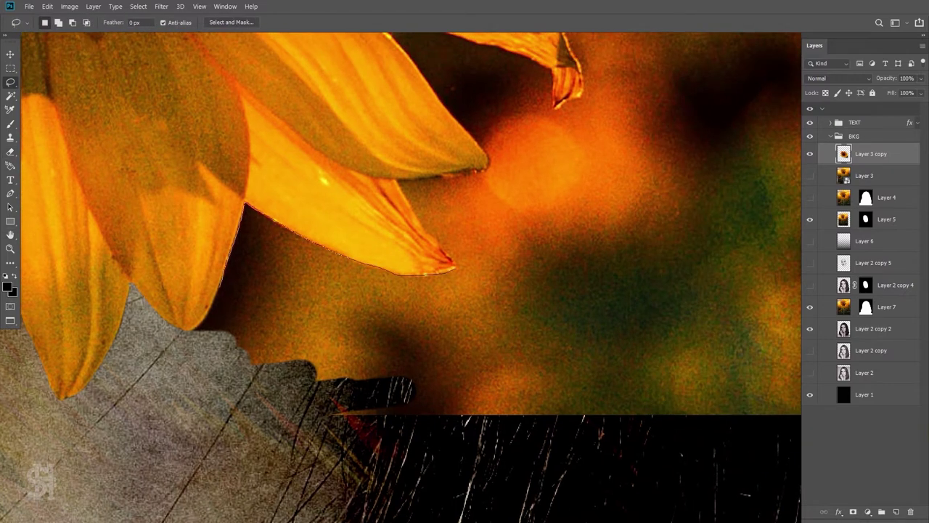
{"action": "key", "text": "Delete"}
{"action": "mouse_move", "coordinate": [472, 441]}
{"action": "left_mouse_down"}
{"action": "mouse_move", "coordinate": [453, 270]}
{"action": "mouse_move", "coordinate": [282, 332]}
{"action": "left_mouse_up"}
{"action": "key", "text": "ctrl+d"}
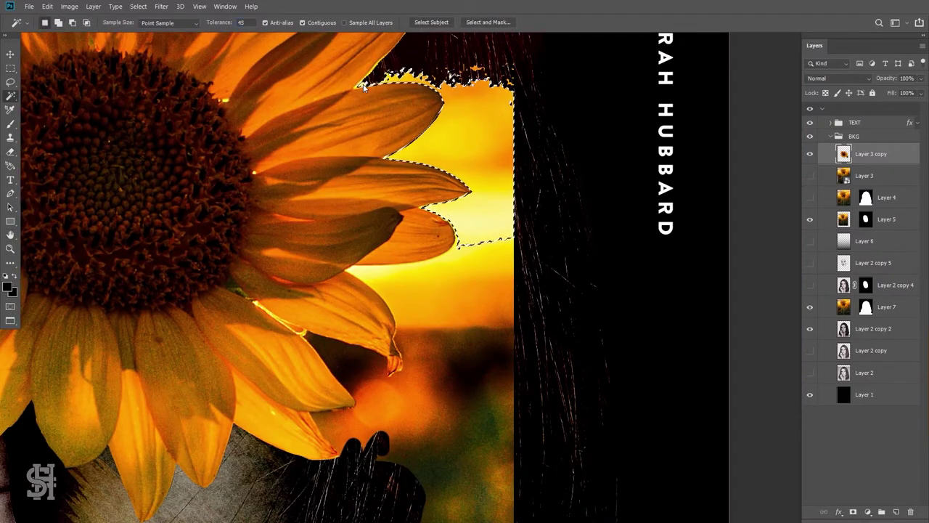
Select the orange regions below the petals and delete them
{"action": "left_click", "coordinate": [465, 265], "text": "shift"}
{"action": "left_click", "coordinate": [506, 340], "text": "shift"}
{"action": "mouse_move", "coordinate": [506, 339]}
{"action": "left_mouse_down"}
{"action": "mouse_move", "coordinate": [465, 66]}
{"action": "mouse_move", "coordinate": [423, 216]}
{"action": "left_mouse_up"}
{"action": "key", "text": "Delete"}
{"action": "key", "text": "ctrl+d"}
Erase leftover orange patches between the lower petals with a progressively smaller eraser
{"action": "key", "text": "e"}
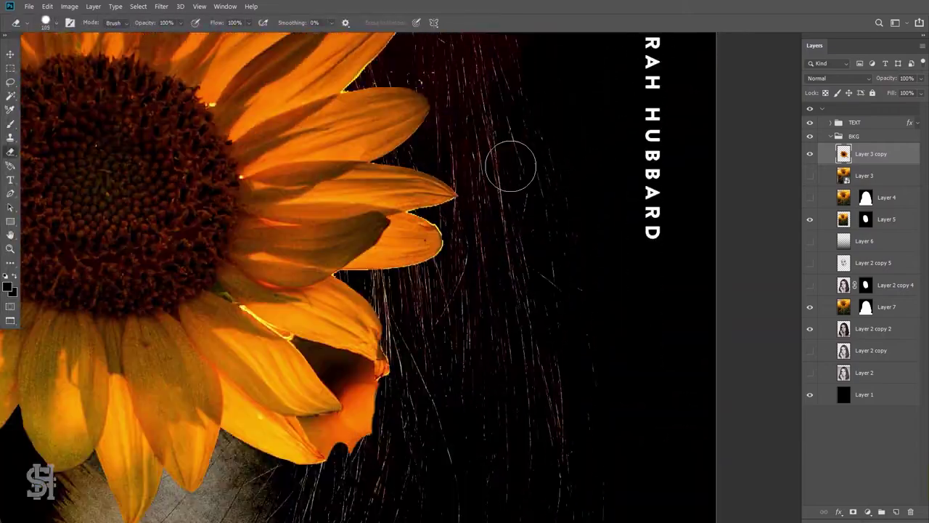
{"action": "scroll", "coordinate": [508, 162], "scroll_direction": "up", "scroll_amount": 2}
{"action": "mouse_move", "coordinate": [347, 433]}
{"action": "left_mouse_down"}
{"action": "mouse_move", "coordinate": [406, 349]}
{"action": "mouse_move", "coordinate": [364, 421]}
{"action": "left_mouse_up"}
{"action": "right_click", "coordinate": [407, 364]}
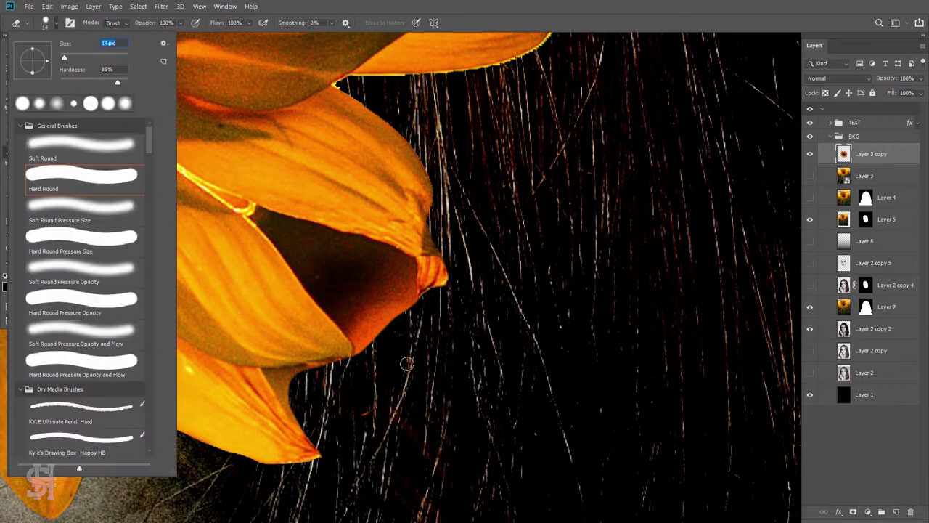
{"action": "left_click_drag", "start_coordinate": [280, 389], "coordinate": [305, 436]}
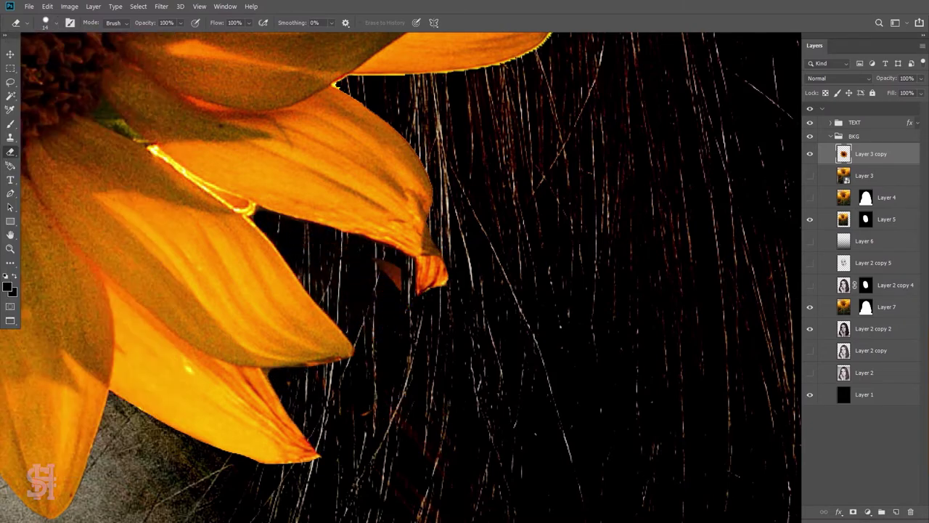
{"action": "left_click_drag", "start_coordinate": [382, 269], "coordinate": [399, 285]}
{"action": "right_click", "coordinate": [399, 285]}
{"action": "left_click_drag", "start_coordinate": [110, 43], "coordinate": [103, 43]}
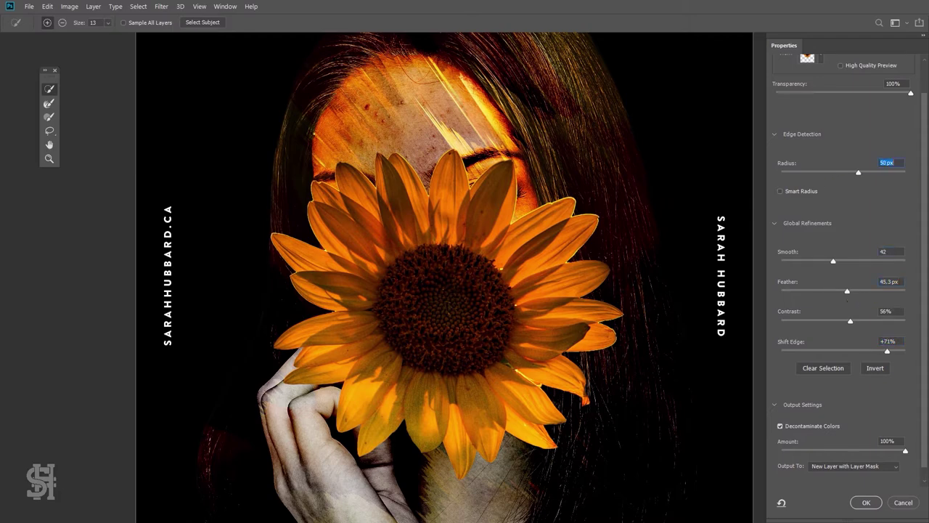
Discard the first masked sunflower copy and reselect the sunflower's outline
{"action": "key", "text": "Return"}
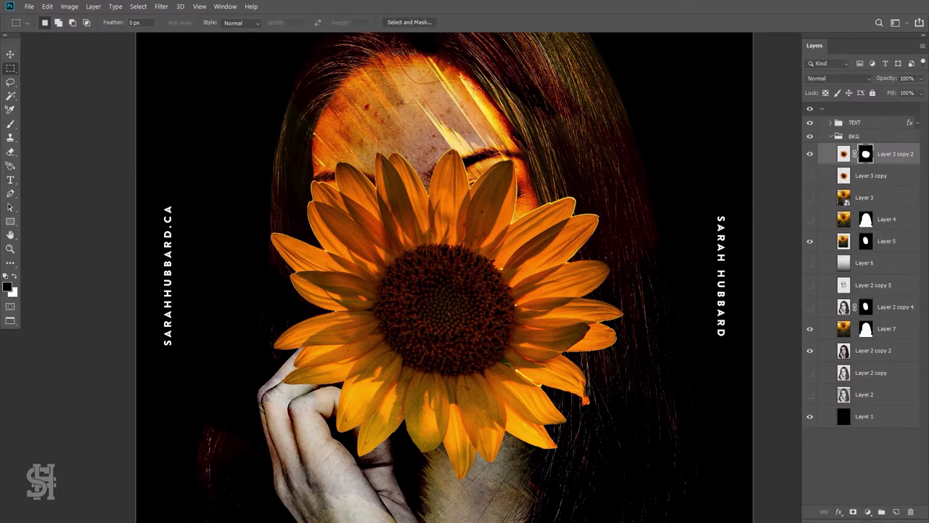
{"action": "right_click", "coordinate": [865, 153]}
{"action": "left_click", "coordinate": [830, 179]}
{"action": "left_click", "coordinate": [138, 6]}
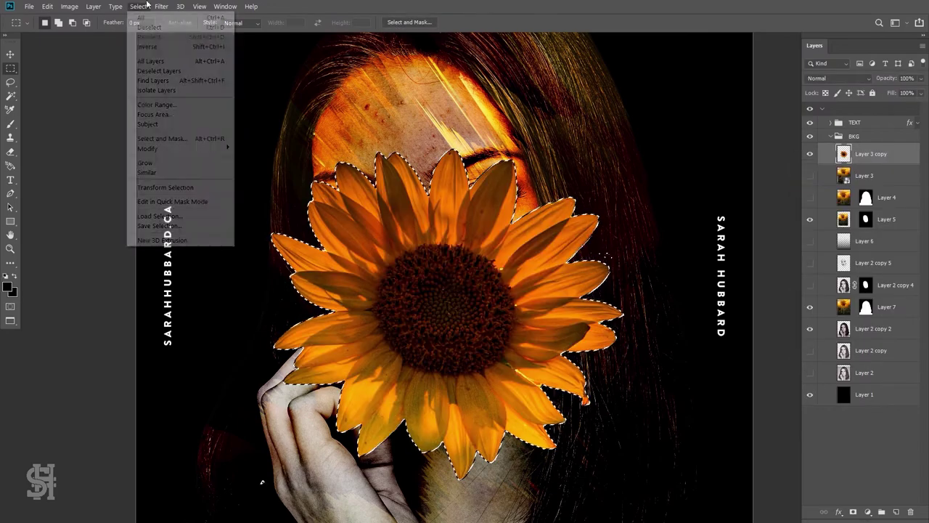
{"action": "left_click", "coordinate": [152, 46]}
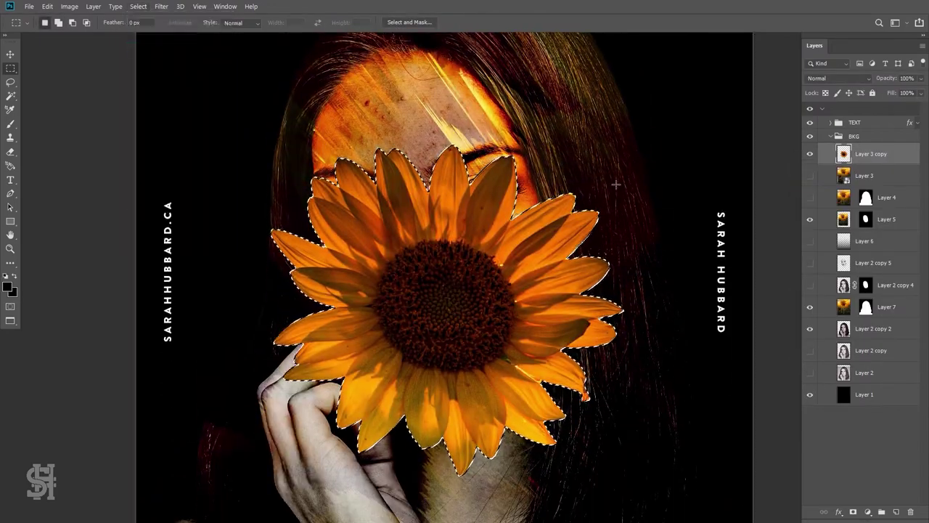
Refine the edge with Smooth 49, Feather 5 px, Shift Edge -20%, outputting a new layer
{"action": "key", "text": "ctrl+alt+r"}
{"action": "scroll", "coordinate": [834, 277], "scroll_direction": "up", "scroll_amount": 2}
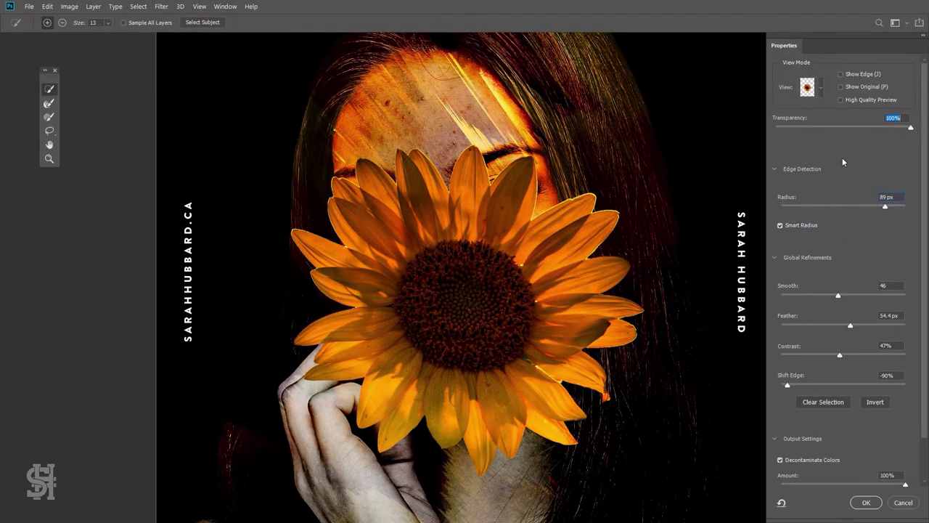
{"action": "scroll", "coordinate": [863, 245], "scroll_direction": "down", "scroll_amount": 2}
{"action": "left_click_drag", "start_coordinate": [885, 163], "coordinate": [851, 167]}
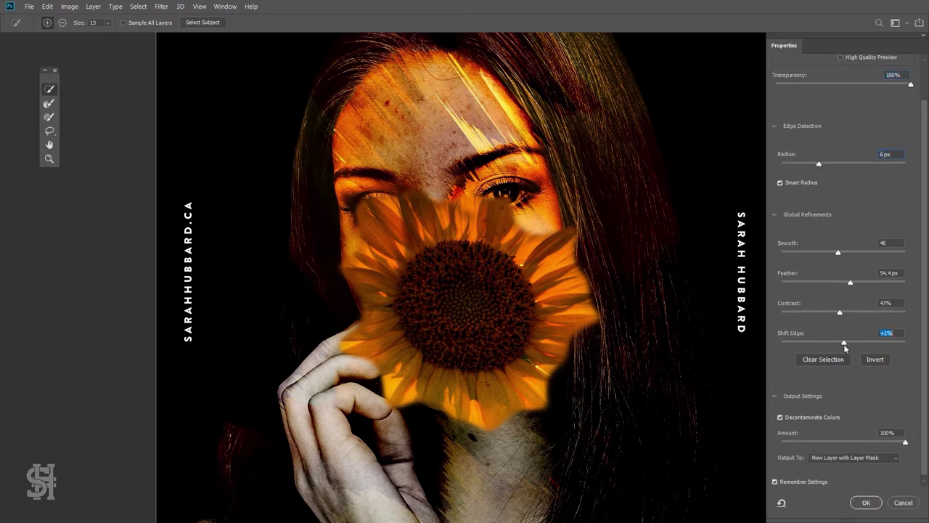
{"action": "left_click", "coordinate": [842, 253]}
{"action": "left_click_drag", "start_coordinate": [843, 281], "coordinate": [814, 282]}
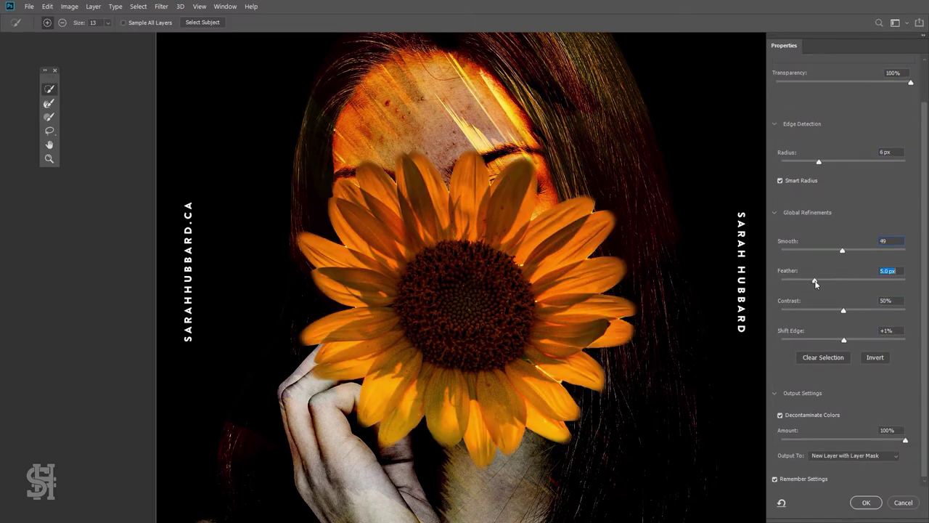
{"action": "left_click", "coordinate": [868, 503]}
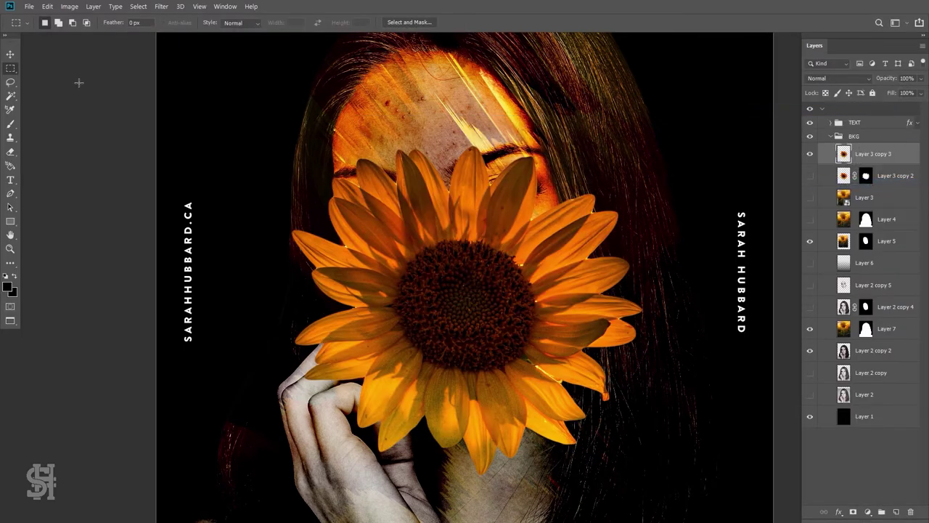
{"action": "key", "text": "z"}
{"action": "left_click", "coordinate": [493, 356]}
Zoom into the petal gaps and set the Eraser to 3 px
{"action": "key", "text": "e"}
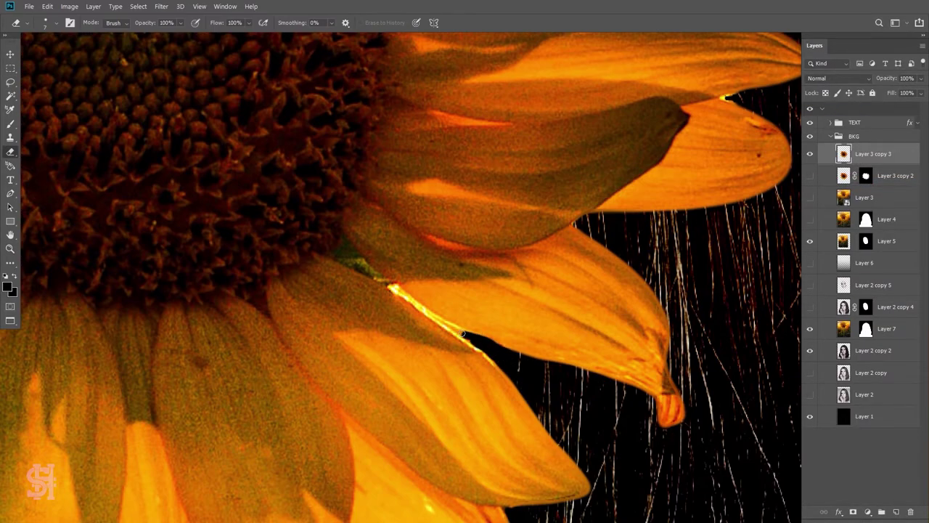
{"action": "key", "text": "ctrl+plus"}
{"action": "left_click", "coordinate": [45, 23]}
{"action": "left_click", "coordinate": [45, 23]}
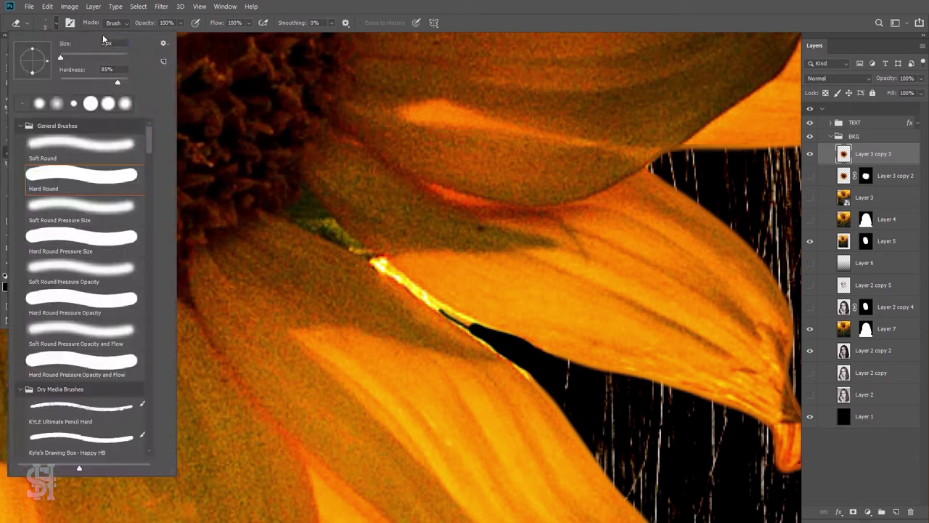
{"action": "left_click", "coordinate": [525, 371]}
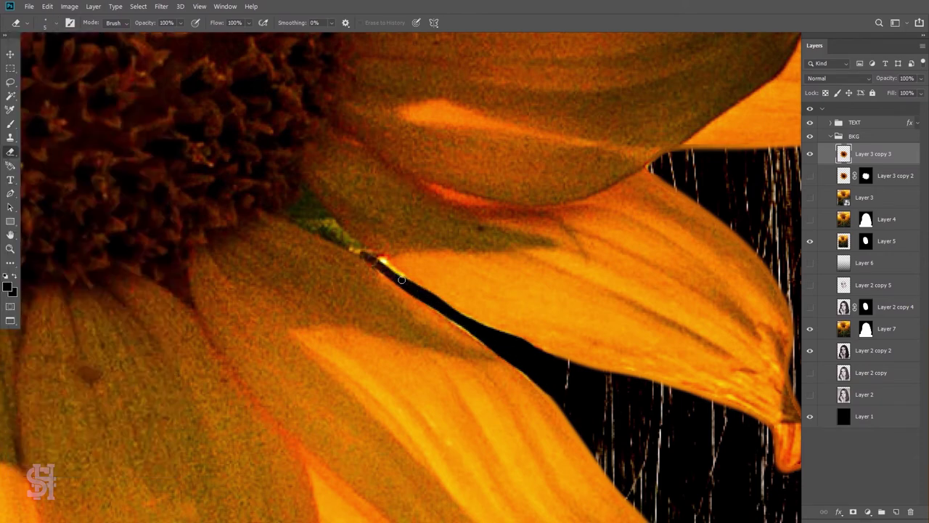
{"action": "left_click_drag", "start_coordinate": [402, 280], "coordinate": [337, 298]}
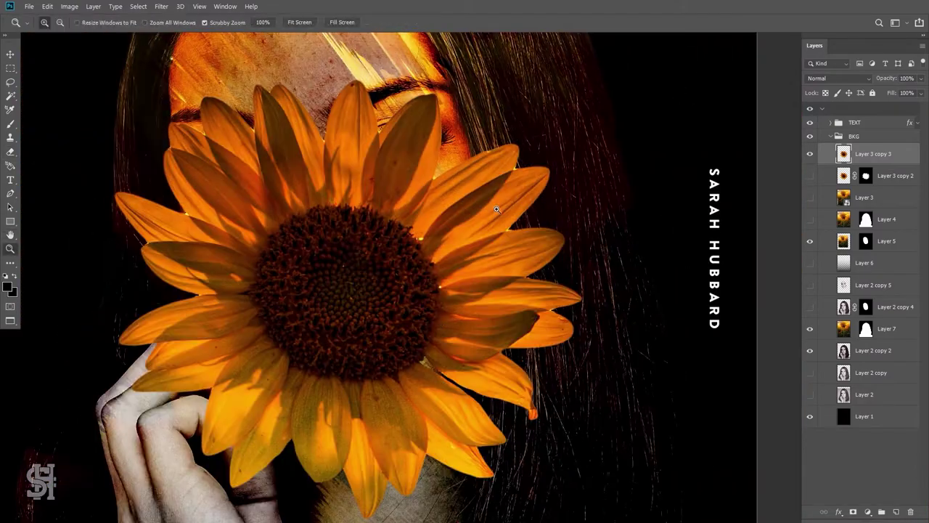
{"action": "left_click_drag", "start_coordinate": [347, 281], "coordinate": [501, 334]}
{"action": "right_click", "coordinate": [198, 98]}
{"action": "key", "text": "Return"}
Erase yellow specks at the petal tips and junctions, panning along the edges against the hair
{"action": "mouse_move", "coordinate": [437, 265]}
{"action": "left_mouse_down"}
{"action": "mouse_move", "coordinate": [447, 258]}
{"action": "mouse_move", "coordinate": [663, 318]}
{"action": "left_mouse_up"}
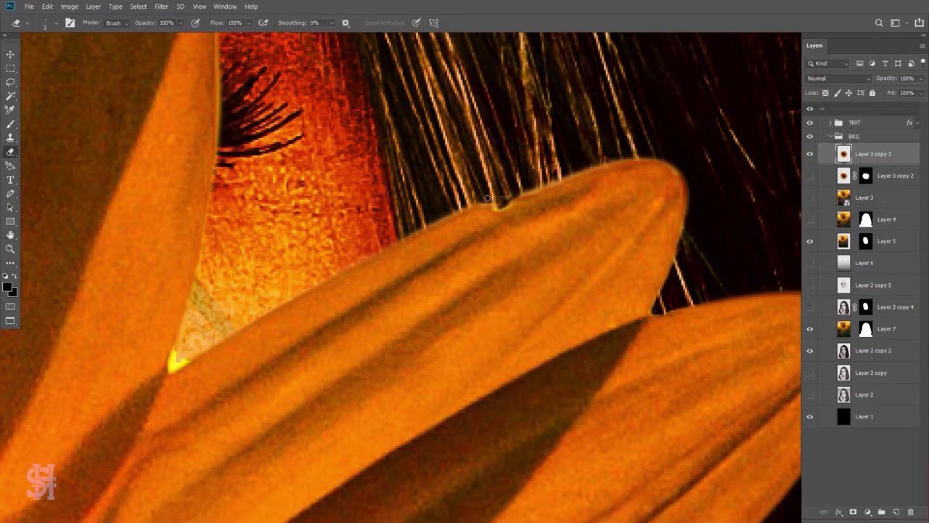
{"action": "left_click_drag", "start_coordinate": [471, 208], "coordinate": [448, 284]}
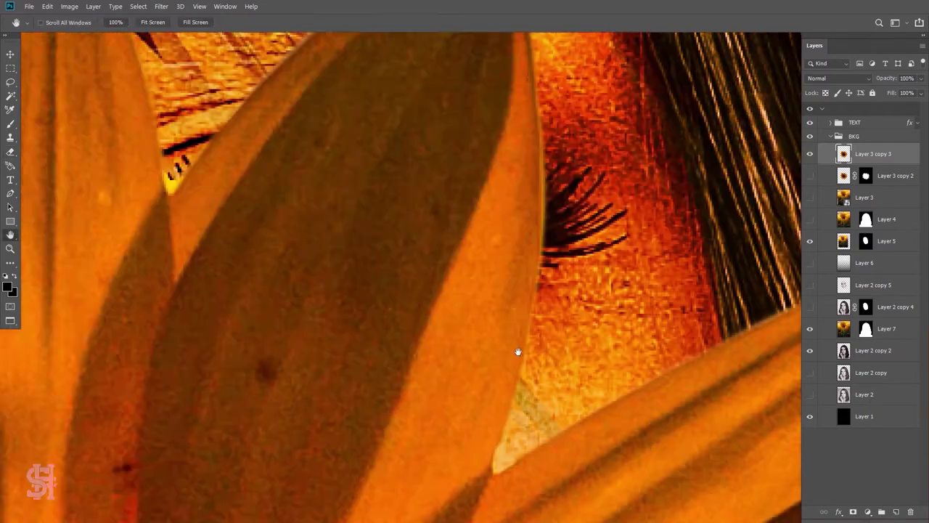
{"action": "mouse_move", "coordinate": [446, 250]}
{"action": "left_mouse_down"}
{"action": "mouse_move", "coordinate": [388, 300]}
{"action": "mouse_move", "coordinate": [372, 209]}
{"action": "mouse_move", "coordinate": [510, 272]}
{"action": "mouse_move", "coordinate": [546, 267]}
{"action": "left_mouse_up"}
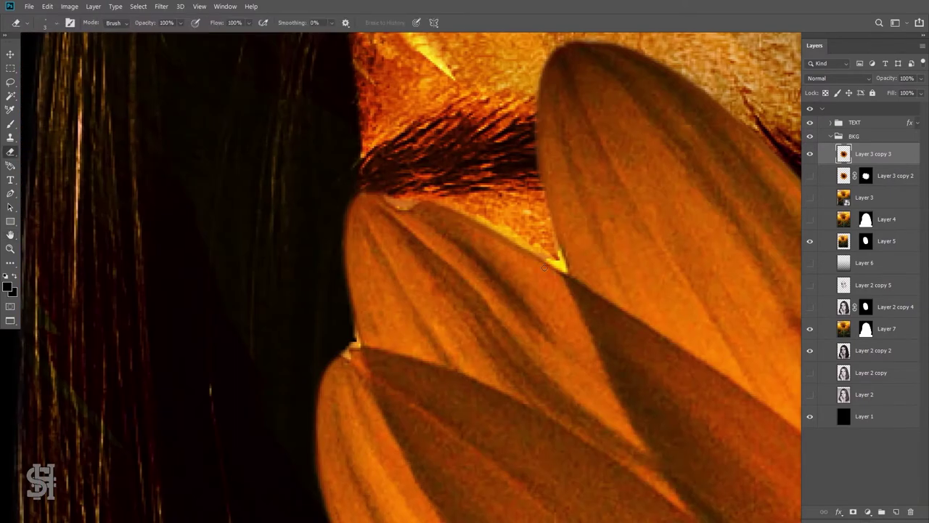
{"action": "mouse_move", "coordinate": [212, 190]}
{"action": "left_mouse_down"}
{"action": "mouse_move", "coordinate": [162, 193]}
{"action": "mouse_move", "coordinate": [302, 162]}
{"action": "left_mouse_up"}
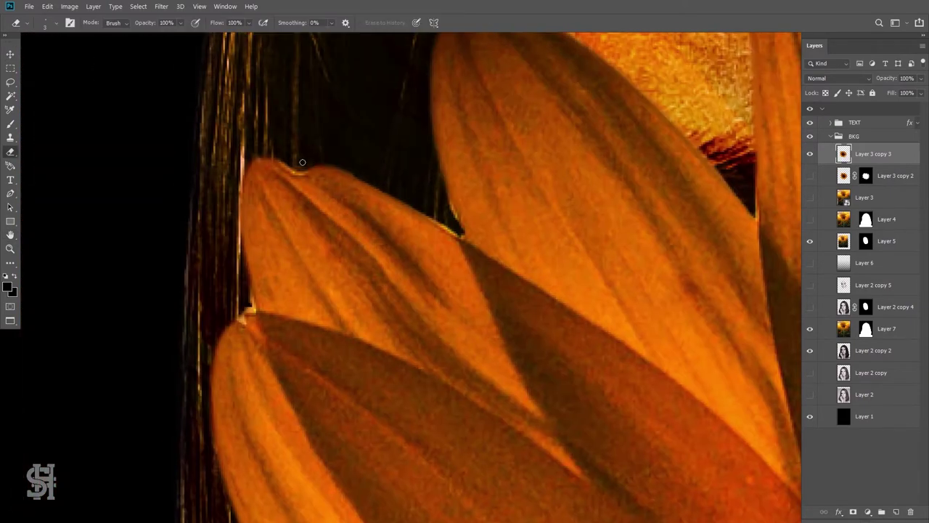
{"action": "mouse_move", "coordinate": [459, 220]}
{"action": "left_mouse_down"}
{"action": "mouse_move", "coordinate": [375, 253]}
{"action": "mouse_move", "coordinate": [476, 301]}
{"action": "mouse_move", "coordinate": [459, 280]}
{"action": "mouse_move", "coordinate": [644, 409]}
{"action": "mouse_move", "coordinate": [545, 279]}
{"action": "left_mouse_up"}
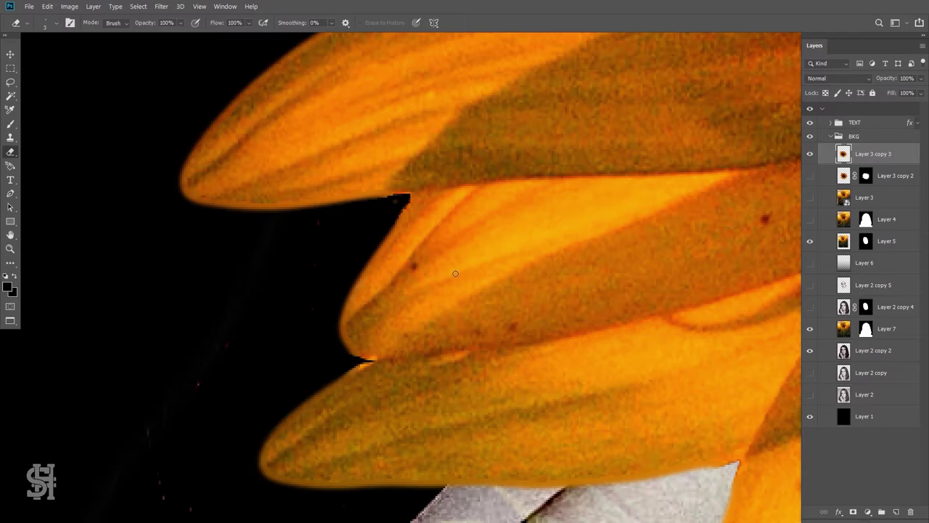
{"action": "mouse_move", "coordinate": [543, 322]}
{"action": "left_mouse_down"}
{"action": "mouse_move", "coordinate": [596, 160]}
{"action": "mouse_move", "coordinate": [400, 390]}
{"action": "mouse_move", "coordinate": [329, 283]}
{"action": "left_mouse_up"}
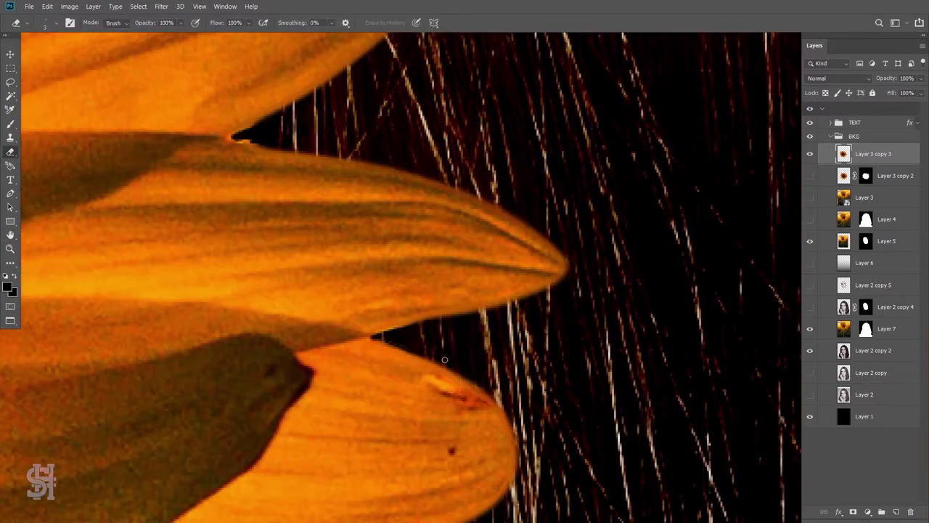
{"action": "left_click_drag", "start_coordinate": [445, 359], "coordinate": [455, 364]}
Apply an S-shaped Curves adjustment to the sunflower, with shadow point at input 61, output 51
{"action": "key", "text": "ctrl+0"}
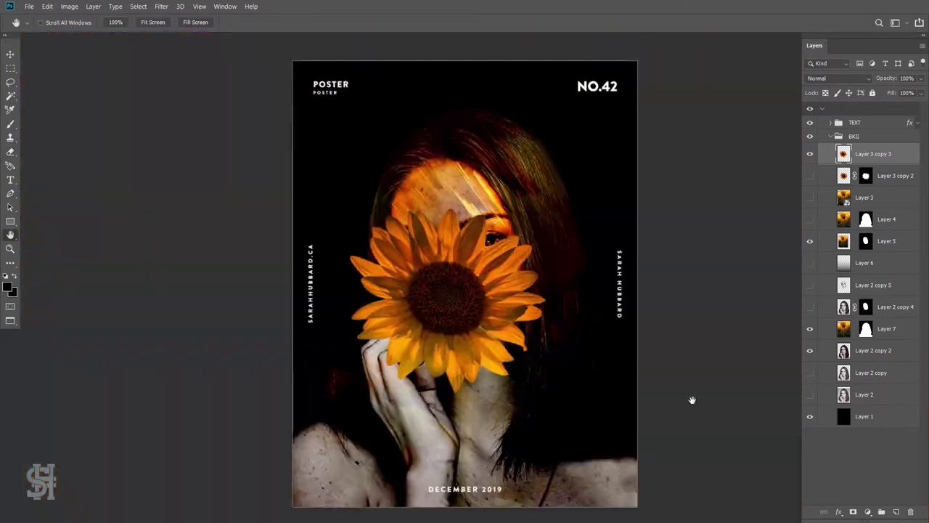
{"action": "key", "text": "ctrl+m"}
{"action": "left_click_drag", "start_coordinate": [571, 79], "coordinate": [711, 85]}
{"action": "left_click_drag", "start_coordinate": [568, 184], "coordinate": [594, 145]}
{"action": "left_click_drag", "start_coordinate": [523, 233], "coordinate": [525, 236]}
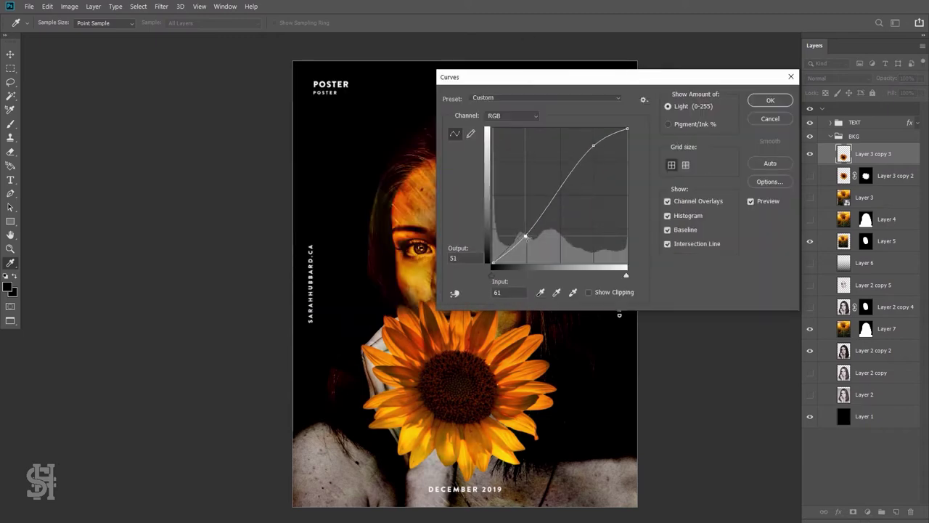
{"action": "key", "text": "Return"}
Duplicate the sunflower, scale the copy down and place it on the woman's hair
{"action": "right_click", "coordinate": [871, 154]}
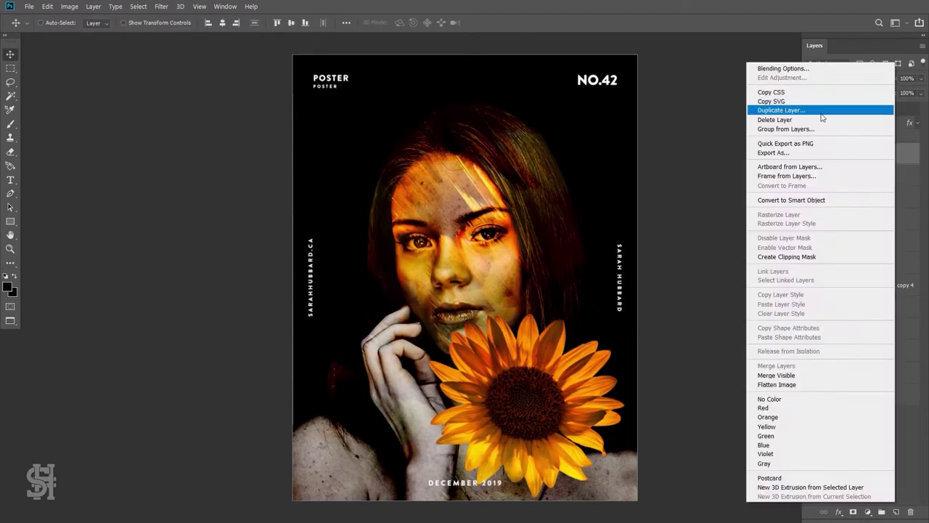
{"action": "key", "text": "ctrl+t"}
{"action": "left_click_drag", "start_coordinate": [581, 331], "coordinate": [464, 99]}
{"action": "left_click_drag", "start_coordinate": [508, 266], "coordinate": [446, 186]}
{"action": "key", "text": "Return"}
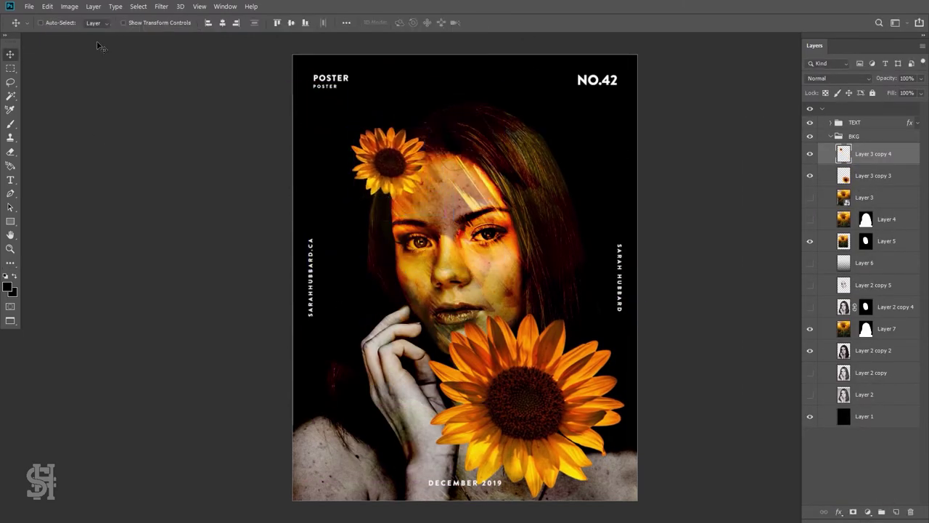
{"action": "mouse_move", "coordinate": [511, 391]}
{"action": "left_mouse_down"}
{"action": "mouse_move", "coordinate": [550, 395]}
{"action": "mouse_move", "coordinate": [655, 374]}
{"action": "left_mouse_up"}
{"action": "left_click", "coordinate": [839, 512]}
Give the small sunflower a black drop shadow with adjusted size
{"action": "left_click", "coordinate": [860, 450]}
{"action": "left_click", "coordinate": [764, 281]}
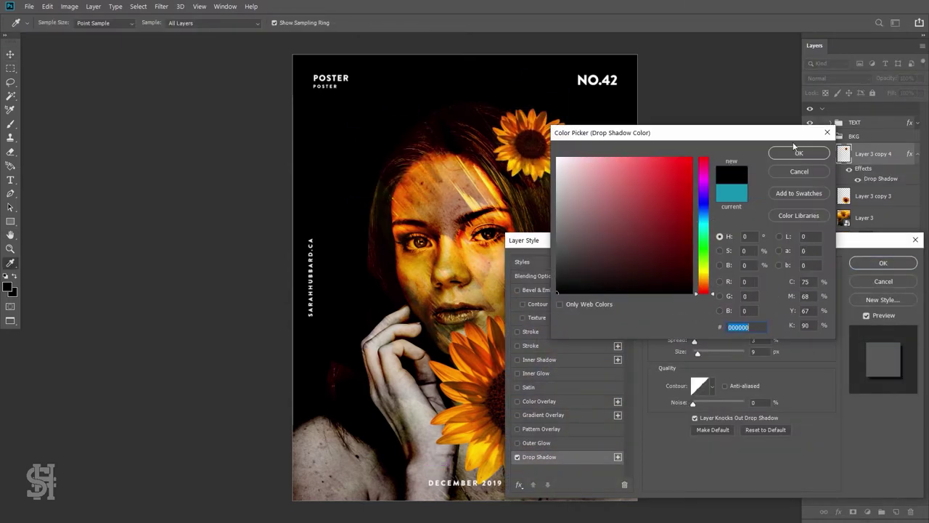
{"action": "left_click", "coordinate": [574, 305]}
{"action": "left_click", "coordinate": [798, 149]}
{"action": "left_click_drag", "start_coordinate": [713, 331], "coordinate": [702, 331]}
{"action": "left_click", "coordinate": [883, 263]}
Add a second hair sunflower copy scaled to 94%, and hide the large chest sunflower layer
{"action": "key", "text": "ctrl+j"}
{"action": "right_click", "coordinate": [871, 154]}
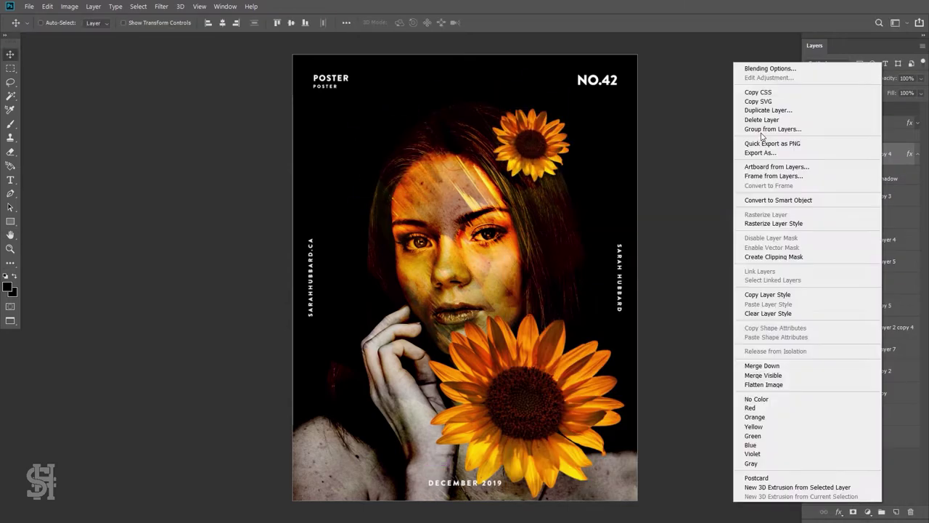
{"action": "key", "text": "ctrl+t"}
{"action": "mouse_move", "coordinate": [577, 105]}
{"action": "left_mouse_down"}
{"action": "mouse_move", "coordinate": [526, 149]}
{"action": "mouse_move", "coordinate": [558, 183]}
{"action": "left_mouse_up"}
{"action": "key", "text": "Return"}
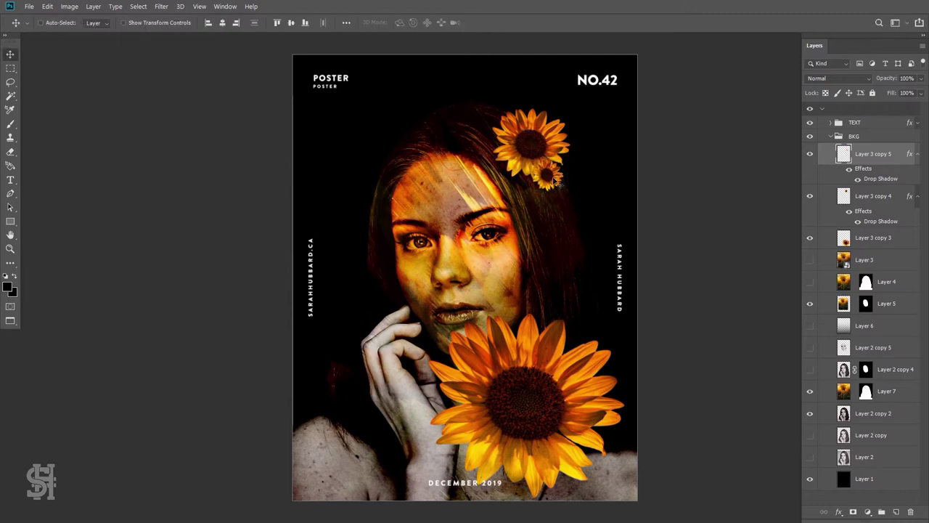
{"action": "left_click", "coordinate": [811, 237]}
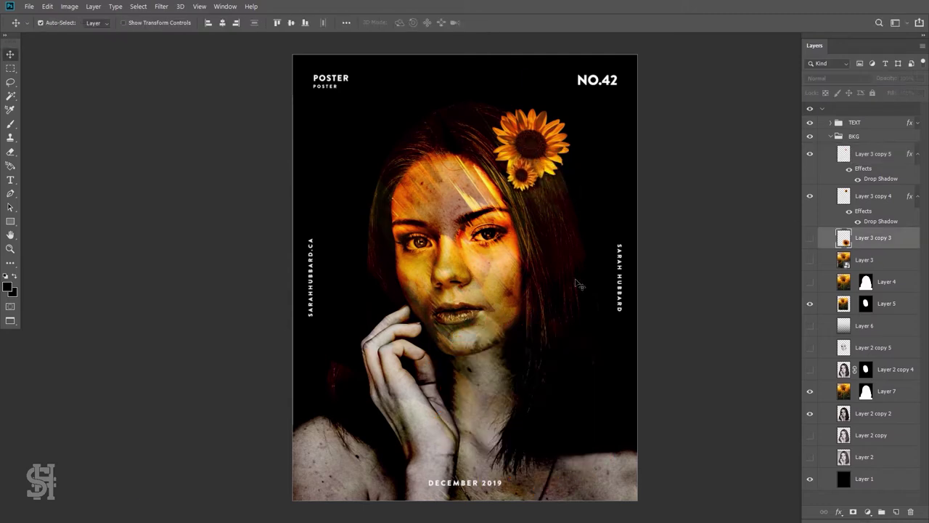
Draw a paragraph text box and type SUNFLOWERS in white 72 pt text
{"action": "key", "text": "t"}
{"action": "left_click_drag", "start_coordinate": [320, 214], "coordinate": [608, 296]}
{"action": "left_click", "coordinate": [406, 23]}
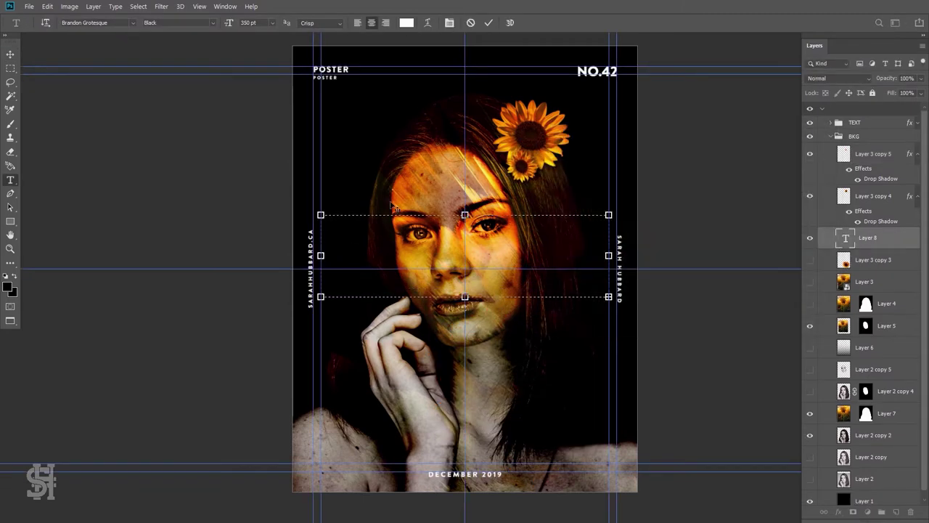
{"action": "left_click", "coordinate": [225, 6]}
{"action": "left_click", "coordinate": [247, 190]}
{"action": "left_click", "coordinate": [692, 288]}
{"action": "left_click", "coordinate": [674, 424]}
{"action": "type", "text": "SUNFLOWERS"}
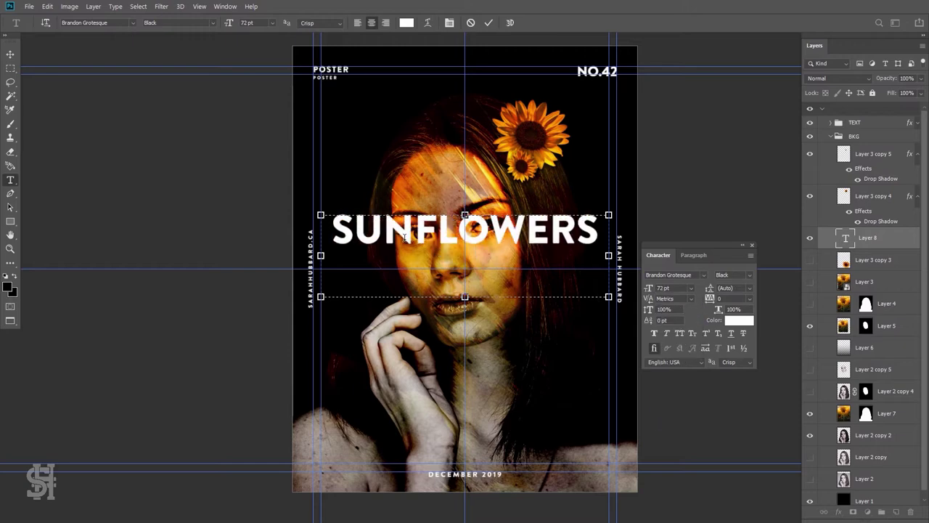
Stack the SUNFLOWERS letters one per line and tighten the leading so every letter fits
{"action": "key", "text": "Home"}
{"action": "key", "text": "Right"}
{"action": "key", "text": "Return"}
{"action": "key", "text": "Right"}
{"action": "key", "text": "Return"}
{"action": "key", "text": "Right"}
{"action": "key", "text": "Return"}
{"action": "key", "text": "Right"}
{"action": "key", "text": "Return"}
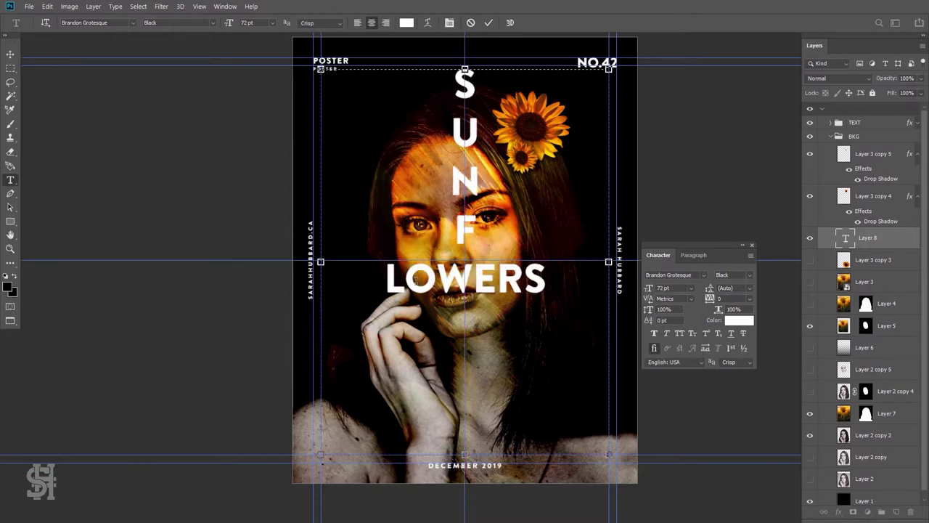
{"action": "key", "text": "Right"}
{"action": "key", "text": "Return"}
{"action": "key", "text": "Right"}
{"action": "key", "text": "Return"}
{"action": "key", "text": "Right"}
{"action": "key", "text": "Return"}
{"action": "key", "text": "Right"}
{"action": "key", "text": "Return"}
{"action": "key", "text": "Right"}
{"action": "key", "text": "Return"}
{"action": "key", "text": "ctrl+a"}
{"action": "key", "text": "ctrl+alt+Up"}
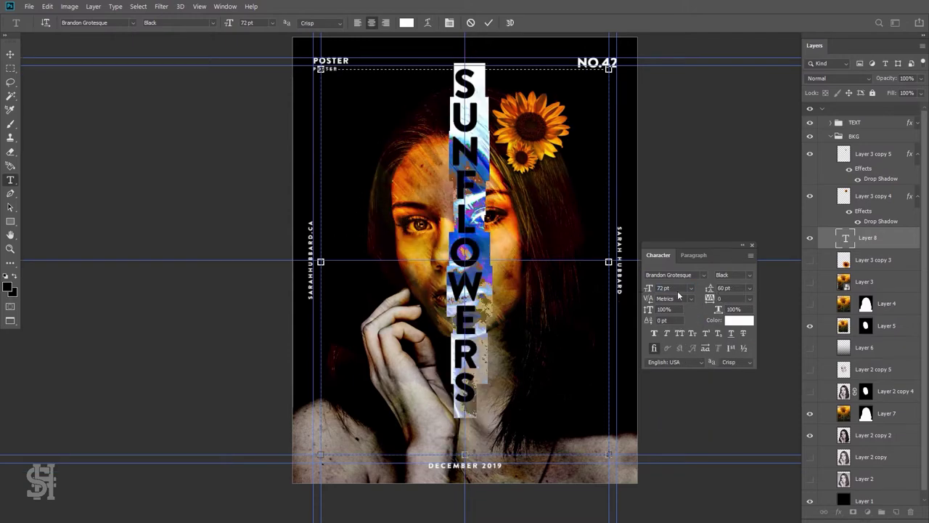
{"action": "key", "text": "ctrl+Return"}
Enlarge the stacked word, centre it on the poster, and shorten the box to read SUNFLOWER
{"action": "key", "text": "ctrl+t"}
{"action": "left_click_drag", "start_coordinate": [511, 416], "coordinate": [520, 471]}
{"action": "key", "text": "Return"}
{"action": "key", "text": "v"}
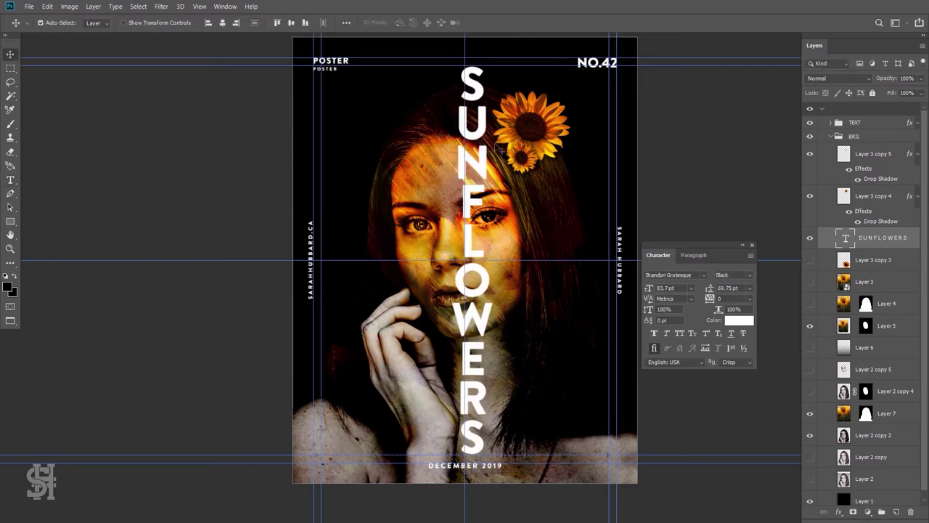
{"action": "left_click_drag", "start_coordinate": [478, 260], "coordinate": [468, 260]}
{"action": "key", "text": "t"}
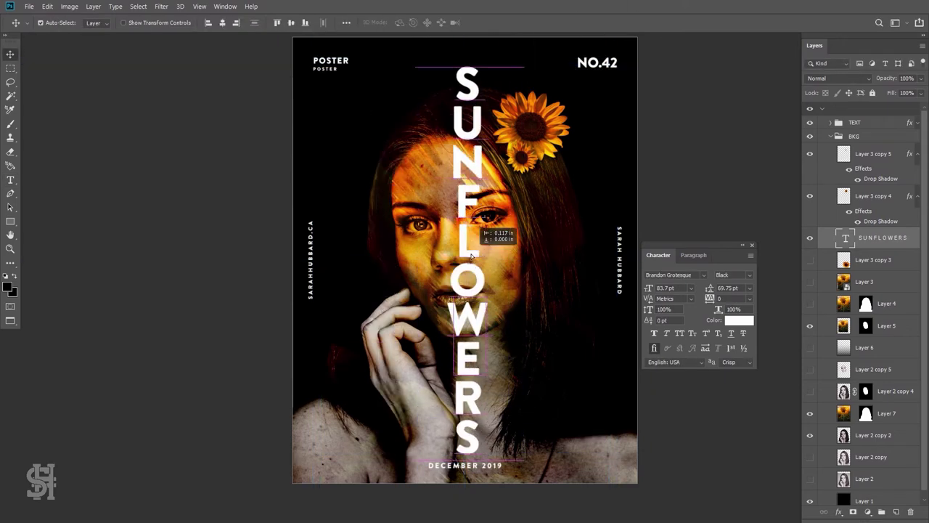
{"action": "left_click", "coordinate": [479, 265]}
{"action": "mouse_move", "coordinate": [468, 485]}
{"action": "left_mouse_down"}
{"action": "mouse_move", "coordinate": [472, 467]}
{"action": "mouse_move", "coordinate": [530, 479]}
{"action": "left_mouse_up"}
{"action": "key", "text": "ctrl+Return"}
Using the layout guides, scale SUNFLOWER to span the poster from top to bottom
{"action": "key", "text": "ctrl+semicolon"}
{"action": "key", "text": "v"}
{"action": "key", "text": "ctrl+t"}
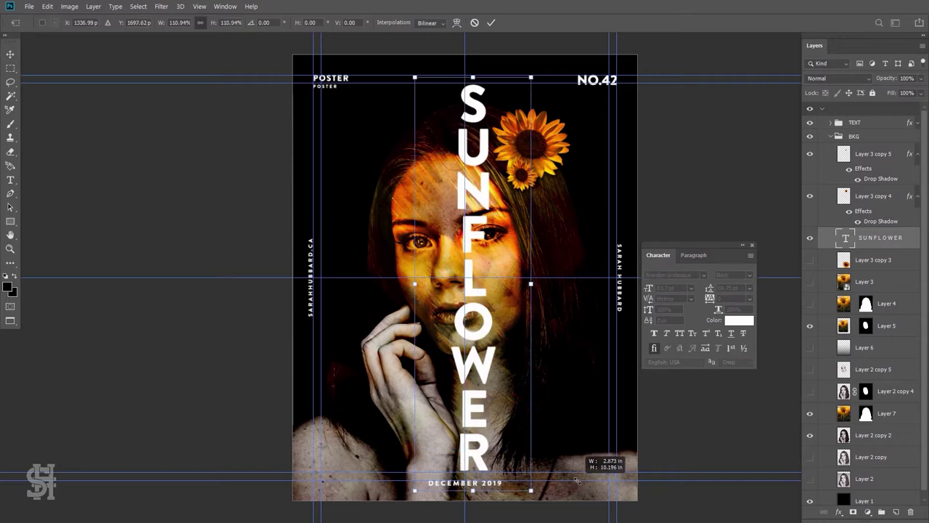
{"action": "key", "text": "Return"}
{"action": "key", "text": "ctrl+t"}
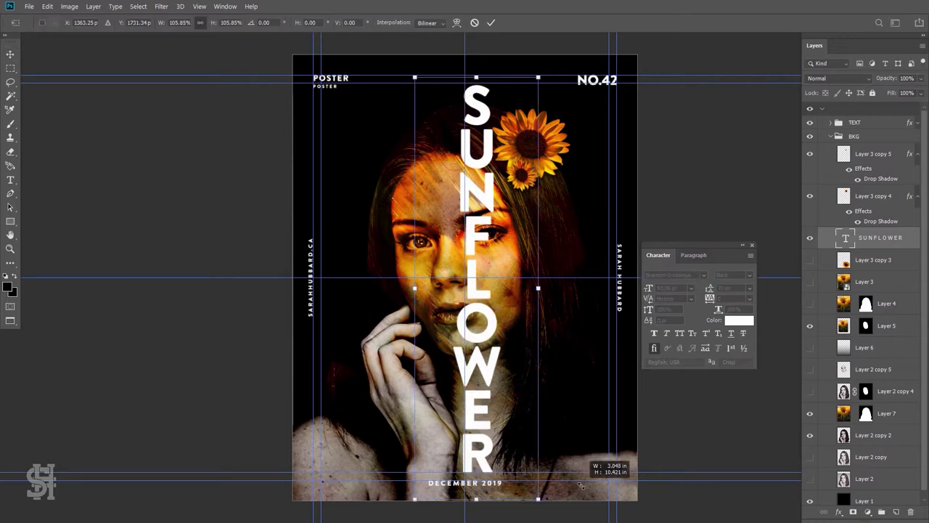
{"action": "left_click_drag", "start_coordinate": [597, 472], "coordinate": [615, 495]}
{"action": "key", "text": "Return"}
{"action": "key", "text": "ctrl+semicolon"}
Duplicate the SUNFLOWER layer, keep Normal blending and lower the copy's fill to 53%
{"action": "key", "text": "ctrl+j"}
{"action": "left_click", "coordinate": [838, 77]}
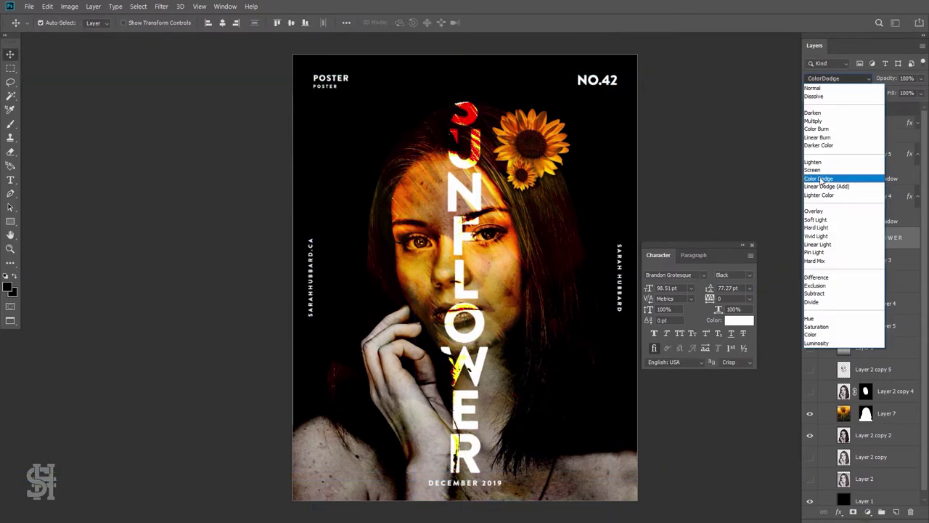
{"action": "left_click", "coordinate": [825, 181]}
{"action": "key", "text": "shift+alt+n"}
{"action": "left_click_drag", "start_coordinate": [921, 92], "coordinate": [905, 106]}
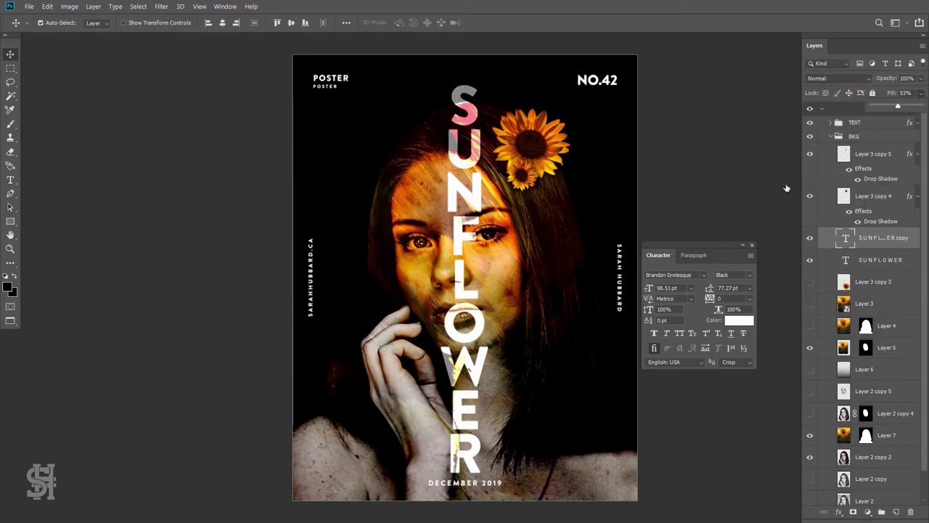
Add an inner shadow layer style to the Layer 3 copy 4 sunflower
{"action": "left_click", "coordinate": [901, 196]}
{"action": "double_click", "coordinate": [901, 196]}
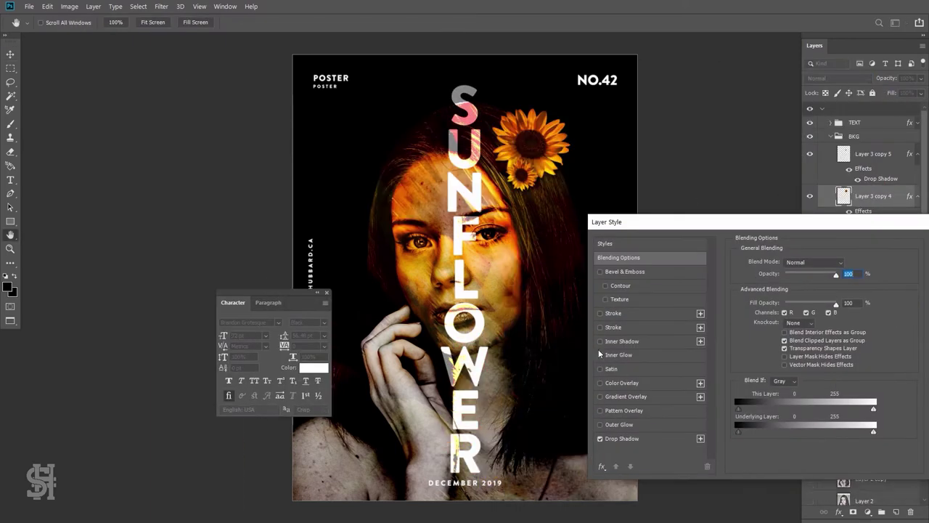
{"action": "left_click", "coordinate": [600, 341]}
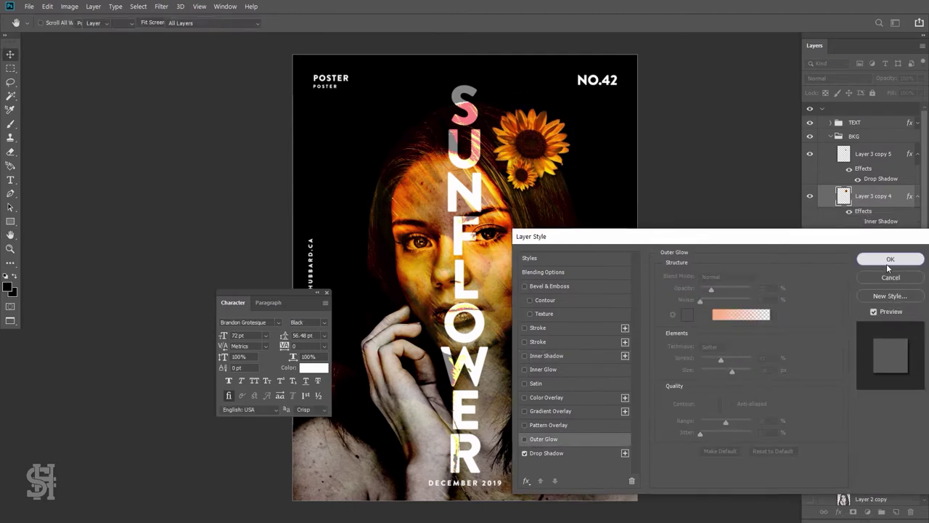
{"action": "left_click", "coordinate": [890, 259]}
Place a shrunken sunflower copy at the poster's bottom left, brought to the top of the stack
{"action": "right_click", "coordinate": [832, 196]}
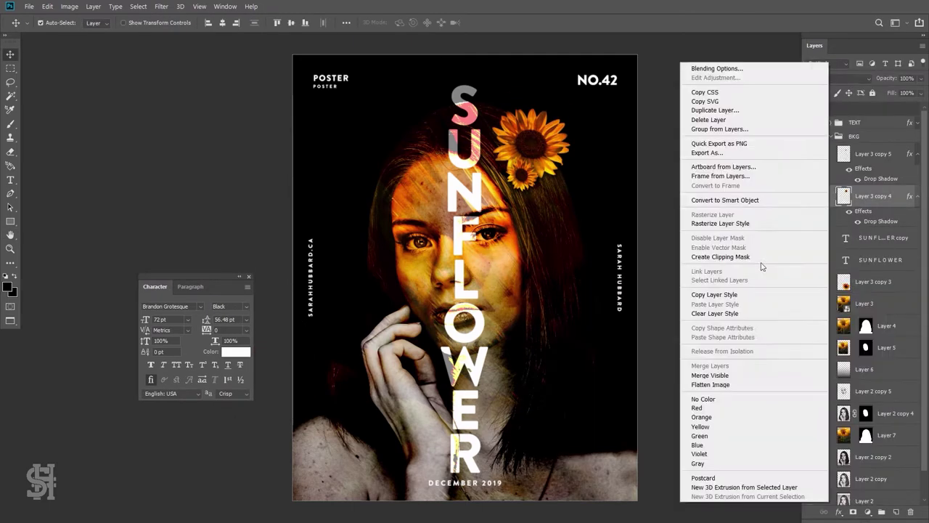
{"action": "key", "text": "ctrl+t"}
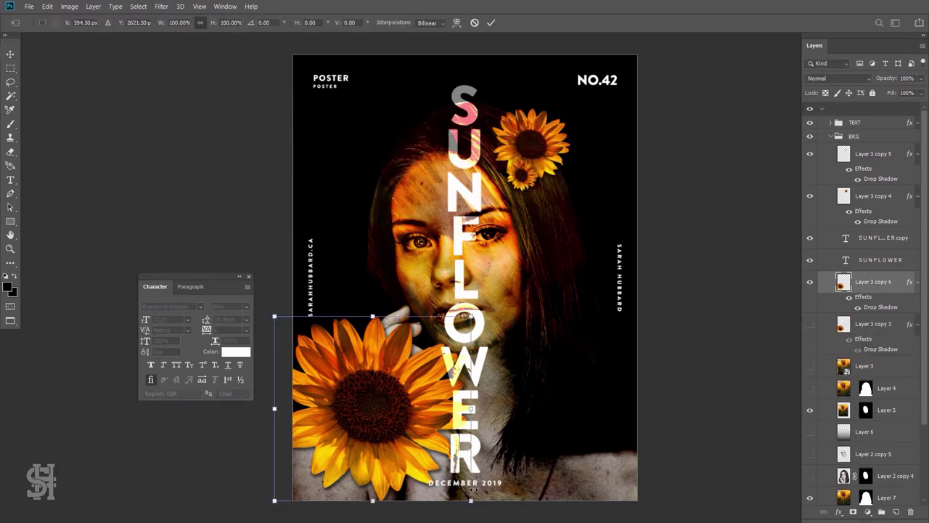
{"action": "left_click_drag", "start_coordinate": [473, 490], "coordinate": [436, 472]}
{"action": "key", "text": "ctrl+shift+]"}
{"action": "mouse_move", "coordinate": [406, 436]}
{"action": "left_mouse_down"}
{"action": "mouse_move", "coordinate": [601, 483]}
{"action": "mouse_move", "coordinate": [407, 428]}
{"action": "left_mouse_up"}
{"action": "key", "text": "Return"}
{"action": "key", "text": "Return"}
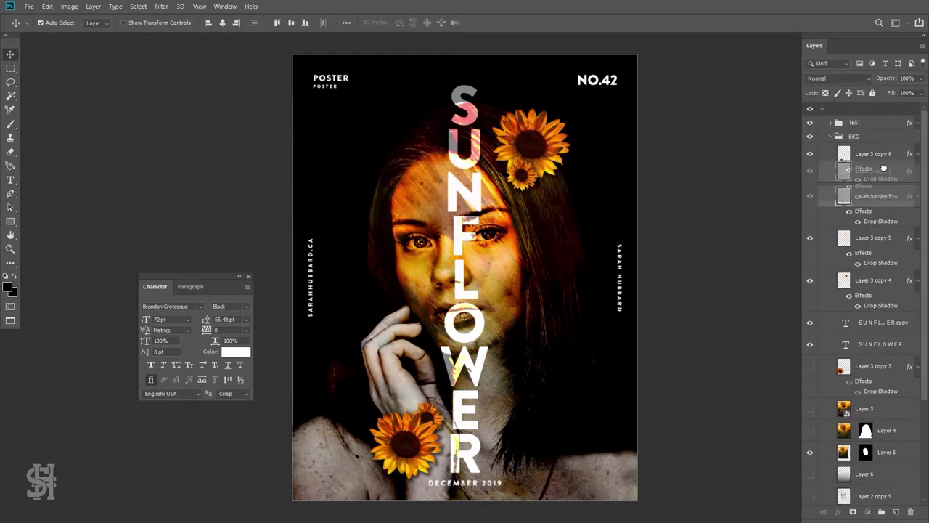
{"action": "left_click_drag", "start_coordinate": [884, 168], "coordinate": [871, 153]}
Add another small sunflower copy above the letter S and shift its hue
{"action": "right_click", "coordinate": [872, 154]}
{"action": "left_click", "coordinate": [851, 129]}
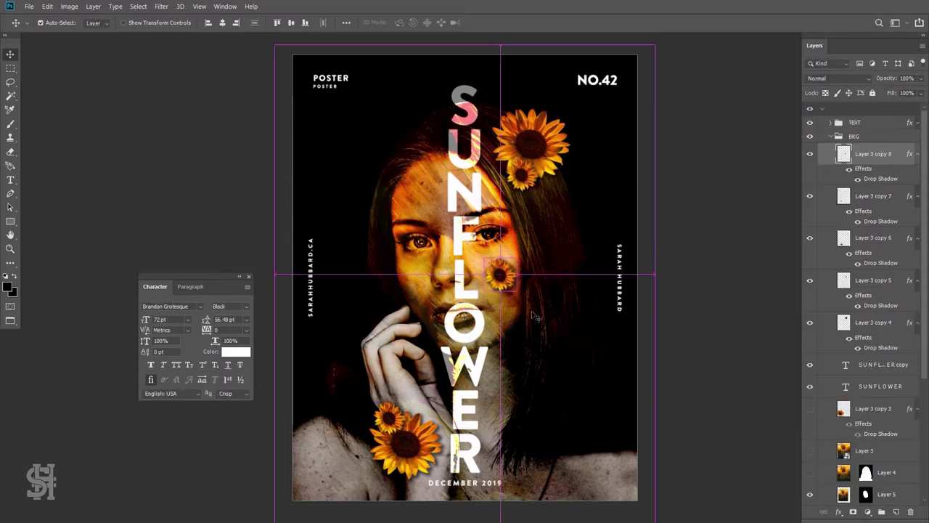
{"action": "left_click_drag", "start_coordinate": [535, 315], "coordinate": [490, 122]}
{"action": "left_click", "coordinate": [69, 6]}
{"action": "left_click", "coordinate": [218, 85]}
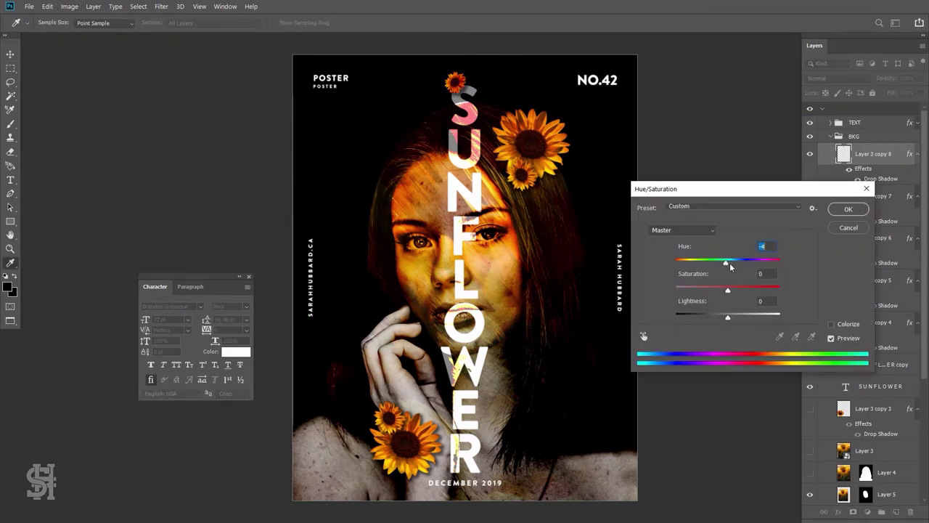
{"action": "left_click", "coordinate": [848, 209]}
Recolour further sunflower copies with Hue/Saturation adjustments
{"action": "left_click", "coordinate": [70, 6]}
{"action": "left_click", "coordinate": [218, 85]}
{"action": "key", "text": "Return"}
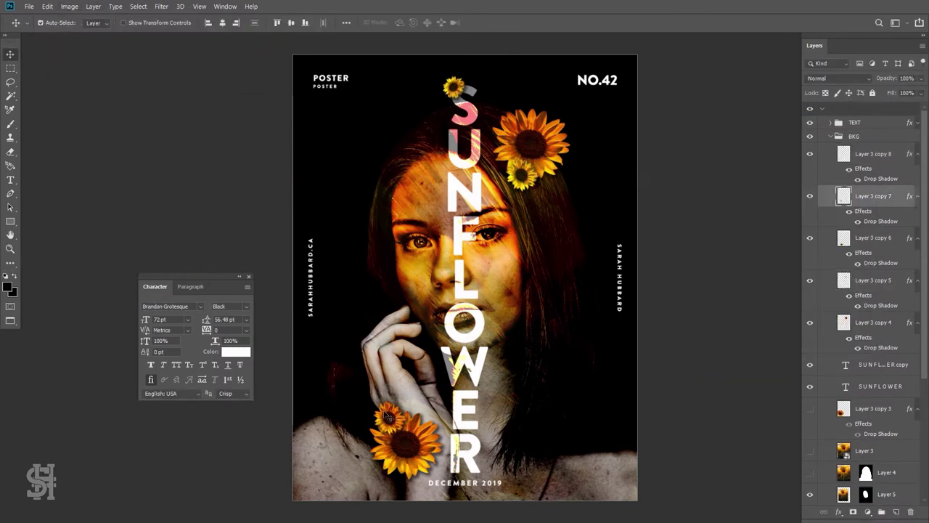
{"action": "left_click", "coordinate": [70, 6]}
{"action": "left_click", "coordinate": [218, 85]}
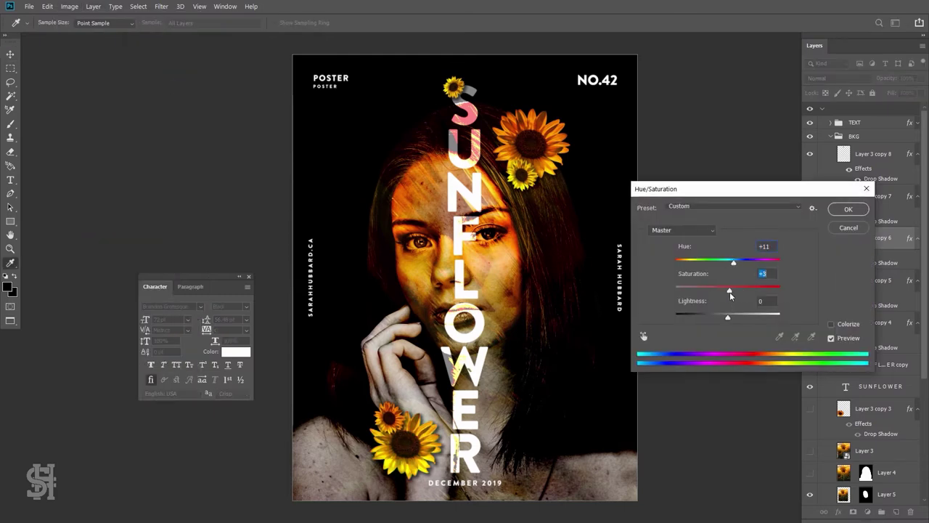
{"action": "key", "text": "Return"}
Place more small sunflower copies along the word, including one near the letter N
{"action": "left_click", "coordinate": [872, 153]}
{"action": "left_click_drag", "start_coordinate": [871, 154], "coordinate": [896, 512]}
{"action": "key", "text": "Return"}
{"action": "mouse_move", "coordinate": [453, 87]}
{"action": "left_mouse_down"}
{"action": "mouse_move", "coordinate": [490, 349]}
{"action": "mouse_move", "coordinate": [487, 311]}
{"action": "mouse_move", "coordinate": [493, 324]}
{"action": "mouse_move", "coordinate": [453, 387]}
{"action": "left_mouse_up"}
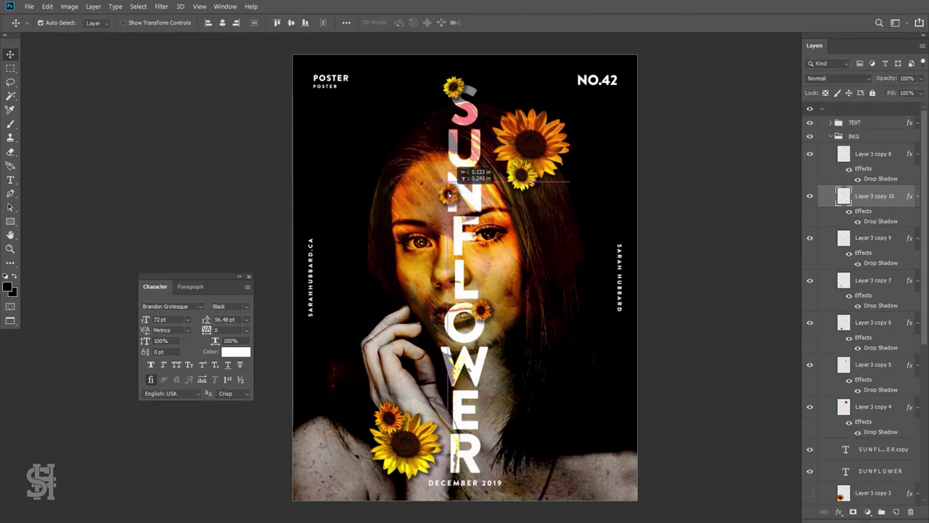
{"action": "left_click_drag", "start_coordinate": [455, 215], "coordinate": [465, 213]}
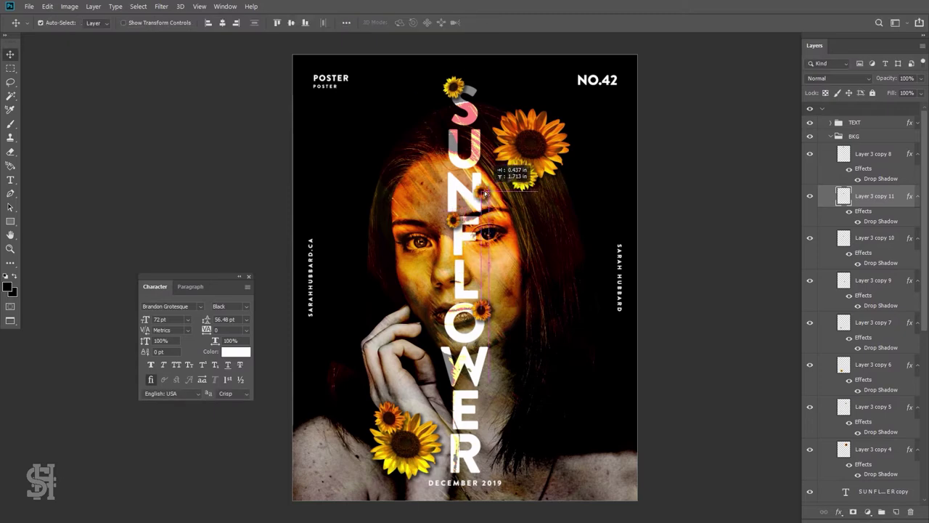
Check Hue/Saturation on the Layer 3 copy 7 sunflower and another copy, cancelling each
{"action": "left_click", "coordinate": [70, 6]}
{"action": "left_click", "coordinate": [202, 85]}
{"action": "key", "text": "Escape"}
{"action": "left_click", "coordinate": [874, 322]}
{"action": "left_click", "coordinate": [69, 6]}
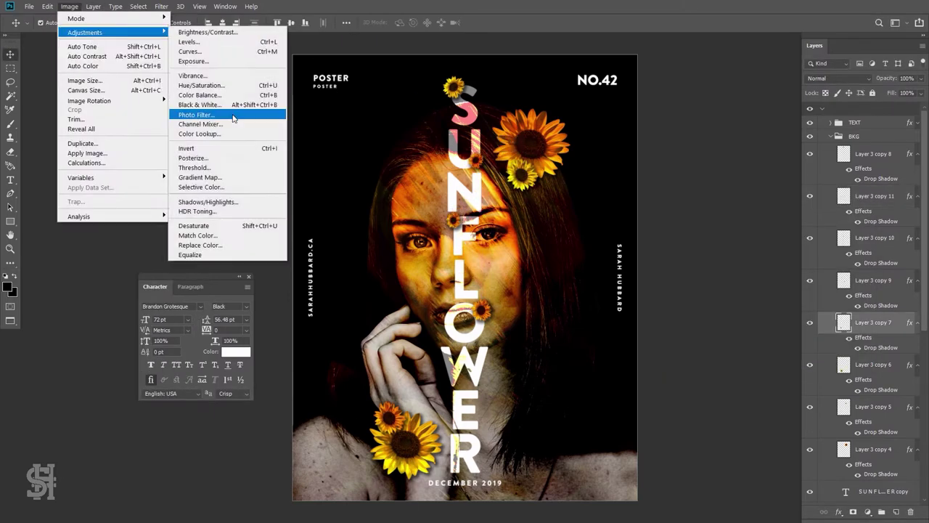
{"action": "left_click", "coordinate": [202, 85]}
{"action": "key", "text": "Escape"}
Group all the sunflower layers and name the group Flowers
{"action": "scroll", "coordinate": [841, 393], "scroll_direction": "down", "scroll_amount": 2}
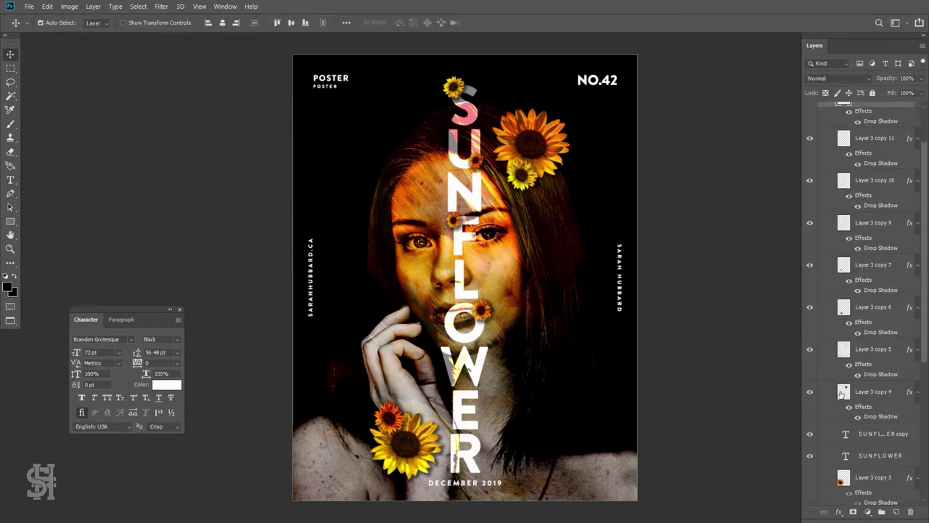
{"action": "key", "text": "ctrl+g"}
{"action": "double_click", "coordinate": [860, 149]}
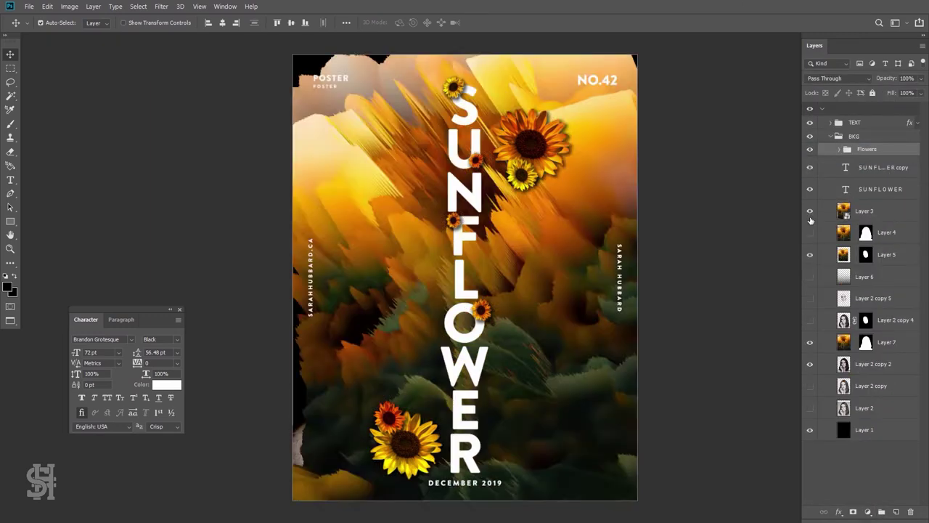
Lower Layer 4's fill, hide Layers 4 and 7, and reposition the red portrait layer
{"action": "left_click_drag", "start_coordinate": [921, 107], "coordinate": [900, 109]}
{"action": "left_click", "coordinate": [810, 232]}
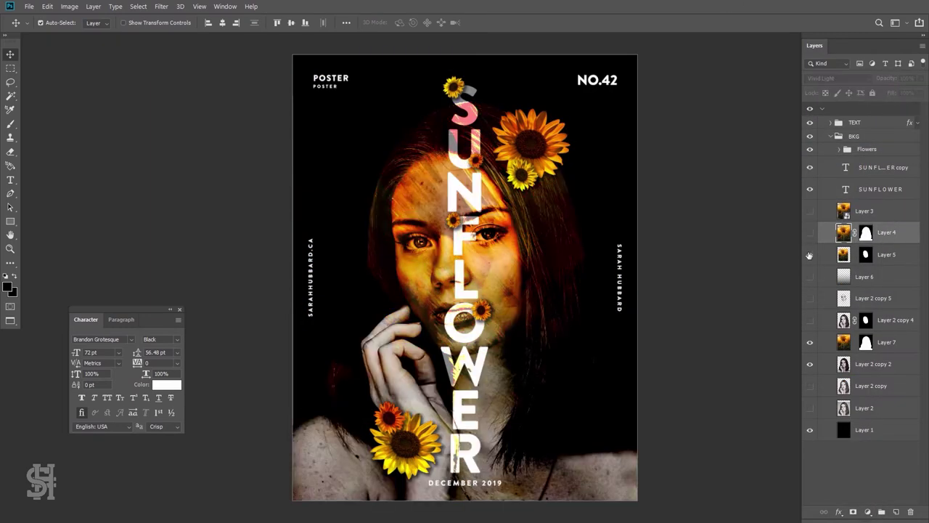
{"action": "left_click", "coordinate": [810, 342]}
{"action": "left_click", "coordinate": [811, 364]}
{"action": "left_click", "coordinate": [810, 364]}
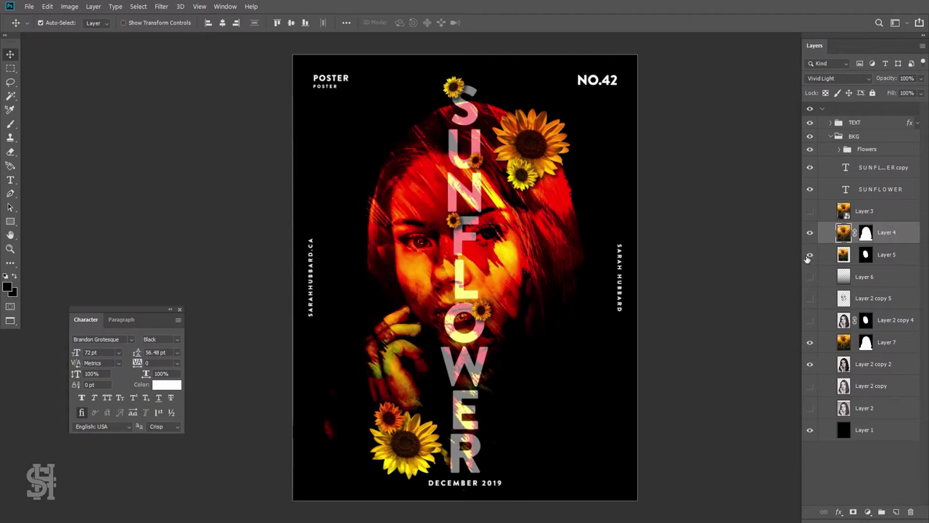
{"action": "left_click_drag", "start_coordinate": [521, 356], "coordinate": [453, 309]}
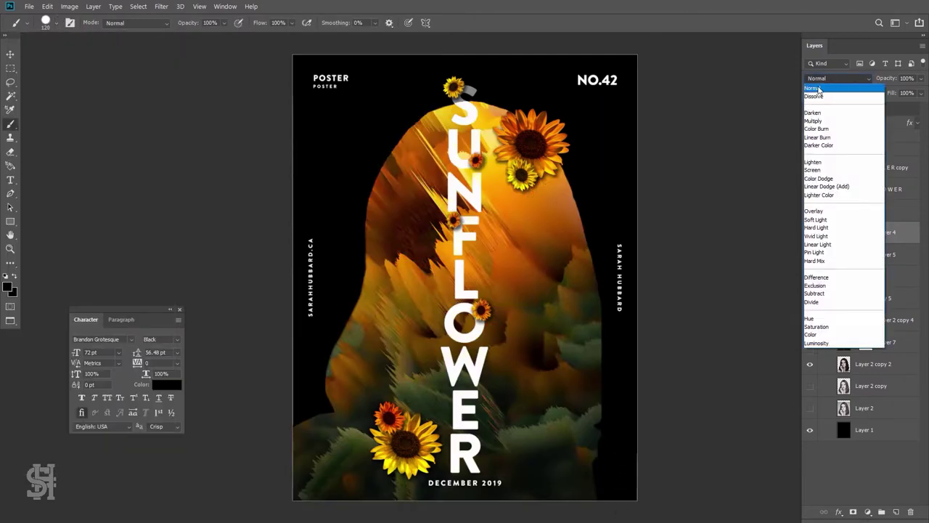
Try a +18 hue shift and cancel it, then set Layer 3 to Saturation blending
{"action": "left_click", "coordinate": [810, 167]}
{"action": "left_click", "coordinate": [69, 6]}
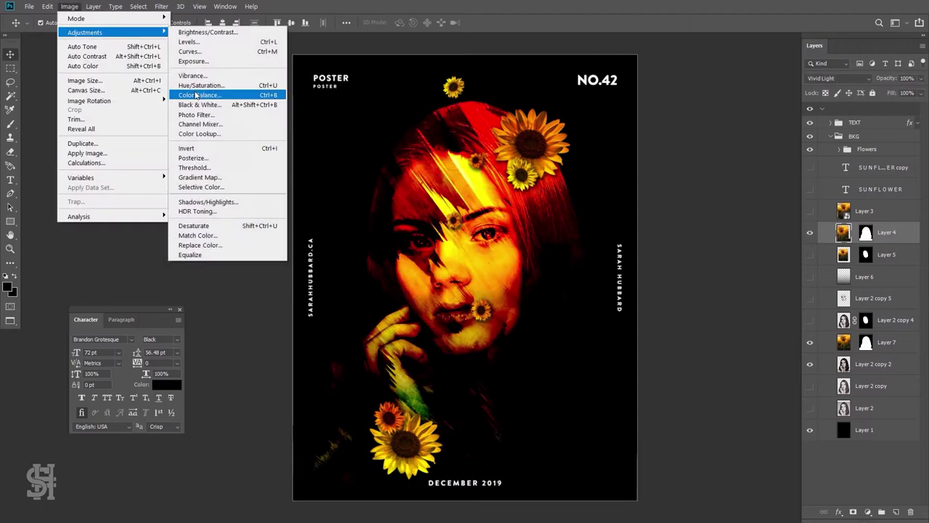
{"action": "left_click", "coordinate": [208, 94]}
{"action": "left_click_drag", "start_coordinate": [728, 259], "coordinate": [738, 259]}
{"action": "key", "text": "Escape"}
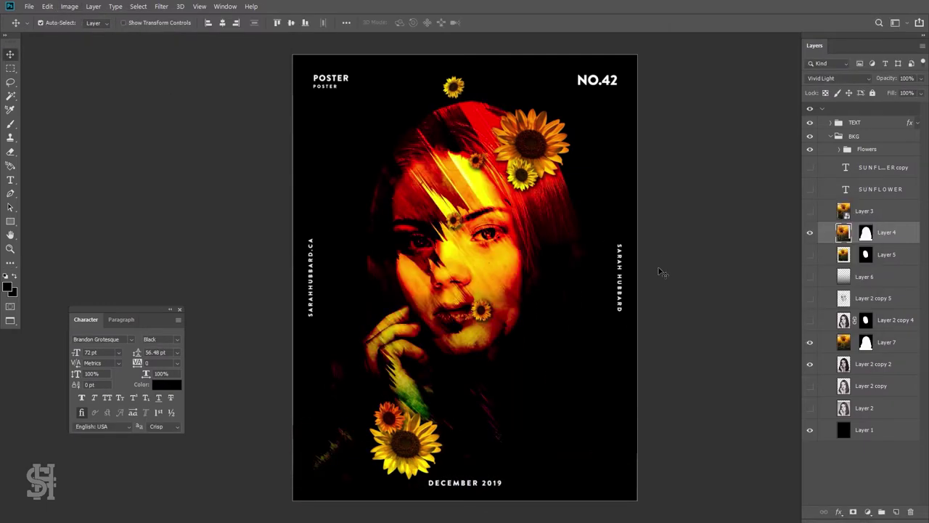
{"action": "left_click", "coordinate": [835, 78]}
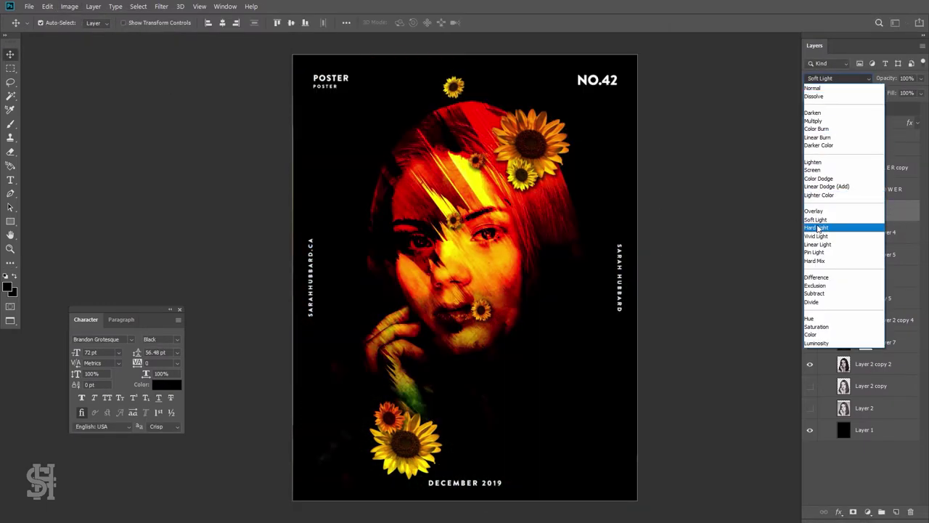
{"action": "left_click", "coordinate": [817, 326]}
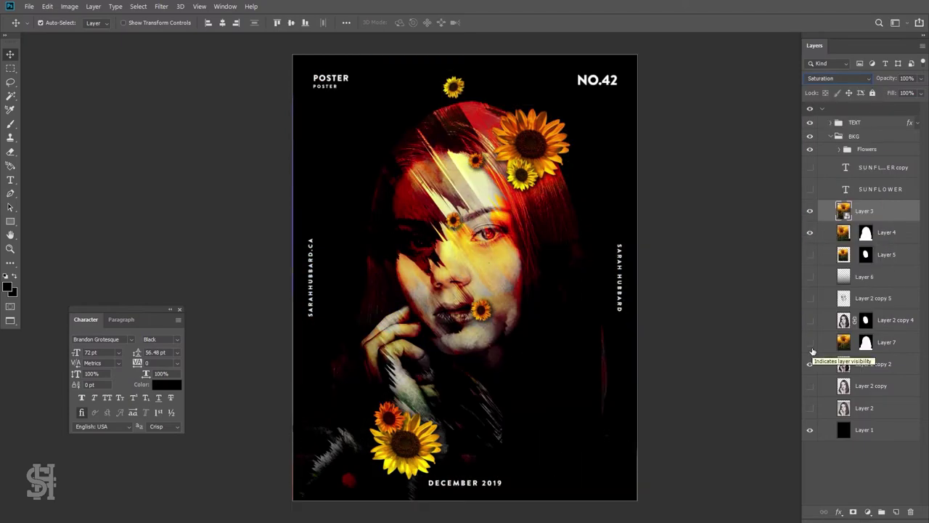
Hide the flower layers and try a different blend mode on the sunflower texture layer
{"action": "mouse_move", "coordinate": [570, 125]}
{"action": "left_mouse_down"}
{"action": "mouse_move", "coordinate": [605, 5]}
{"action": "mouse_move", "coordinate": [485, 248]}
{"action": "mouse_move", "coordinate": [488, 202]}
{"action": "mouse_move", "coordinate": [473, 275]}
{"action": "mouse_move", "coordinate": [506, 277]}
{"action": "left_mouse_up"}
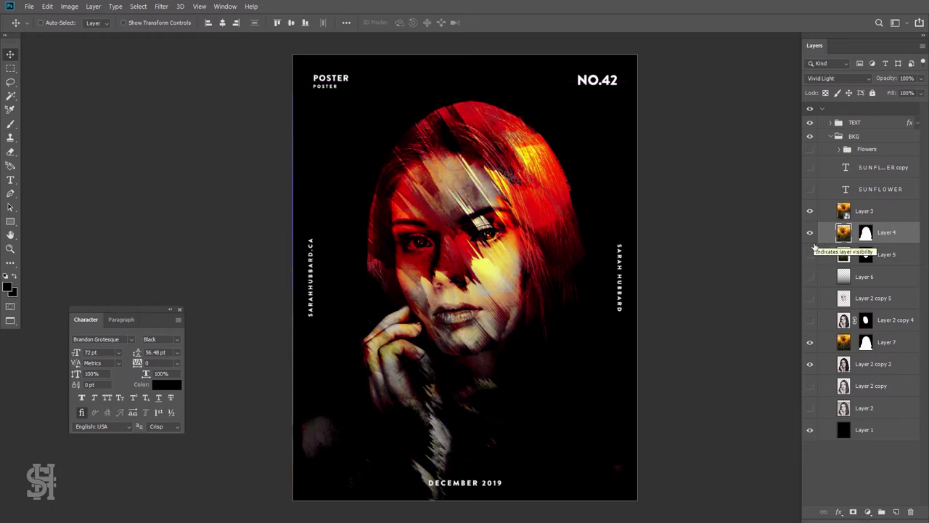
{"action": "left_click", "coordinate": [864, 211]}
{"action": "left_click", "coordinate": [836, 77]}
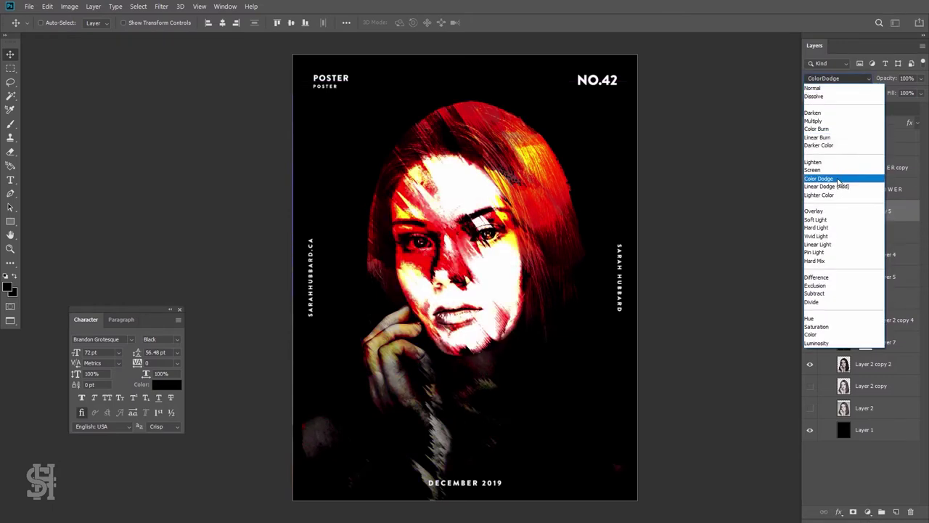
{"action": "left_click", "coordinate": [813, 211]}
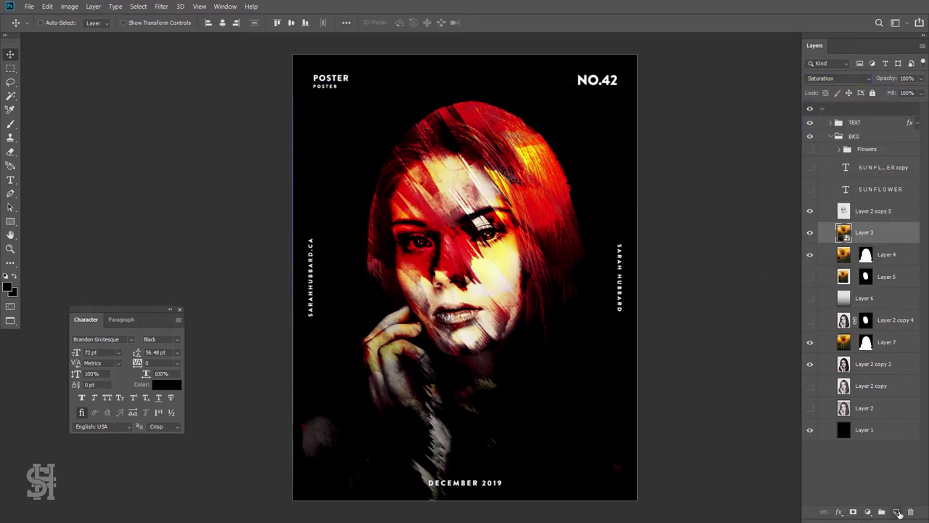
Add a new layer and fill it with a green-to-yellow (ffc600) vertical gradient
{"action": "left_click", "coordinate": [898, 512]}
{"action": "left_click", "coordinate": [8, 287]}
{"action": "left_click", "coordinate": [799, 154]}
{"action": "left_click", "coordinate": [12, 292]}
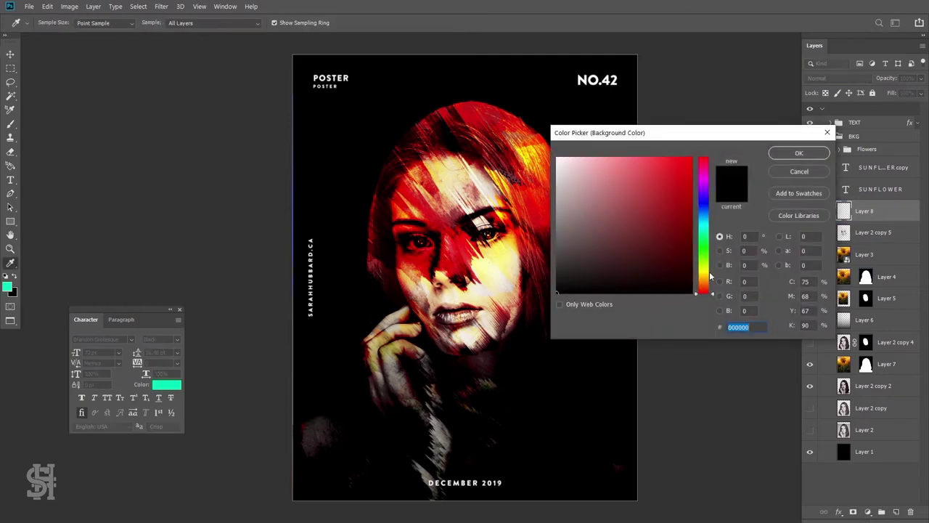
{"action": "left_click", "coordinate": [798, 153]}
{"action": "key", "text": "g"}
{"action": "left_click", "coordinate": [56, 23]}
{"action": "left_click_drag", "start_coordinate": [465, 58], "coordinate": [465, 499]}
Try Saturation and Overlay blending on the gradient, and shift its hue to about +5
{"action": "left_click", "coordinate": [835, 77]}
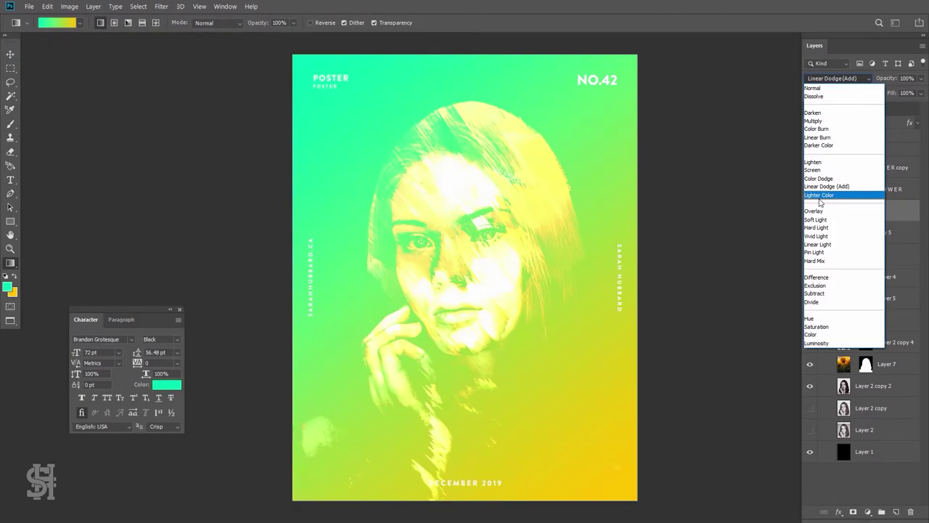
{"action": "left_click", "coordinate": [835, 225]}
{"action": "left_click", "coordinate": [835, 78]}
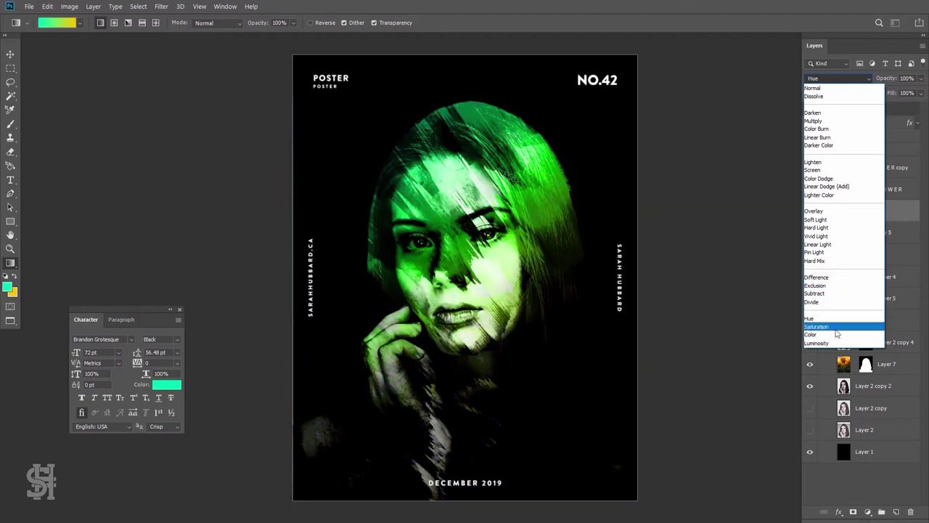
{"action": "left_click", "coordinate": [836, 328]}
{"action": "left_click", "coordinate": [835, 78]}
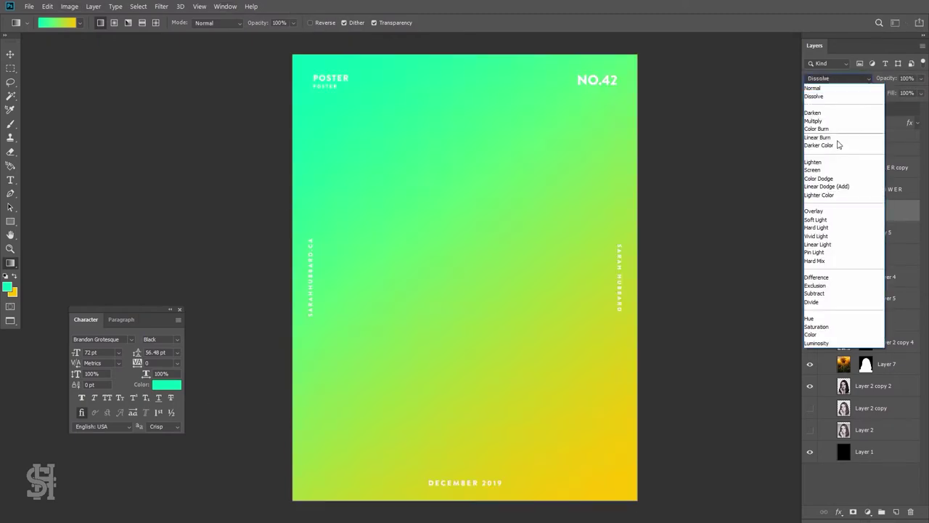
{"action": "left_click", "coordinate": [808, 218]}
{"action": "mouse_move", "coordinate": [728, 259]}
{"action": "left_mouse_down"}
{"action": "mouse_move", "coordinate": [762, 264]}
{"action": "mouse_move", "coordinate": [690, 265]}
{"action": "mouse_move", "coordinate": [731, 261]}
{"action": "left_mouse_up"}
{"action": "left_click", "coordinate": [727, 290]}
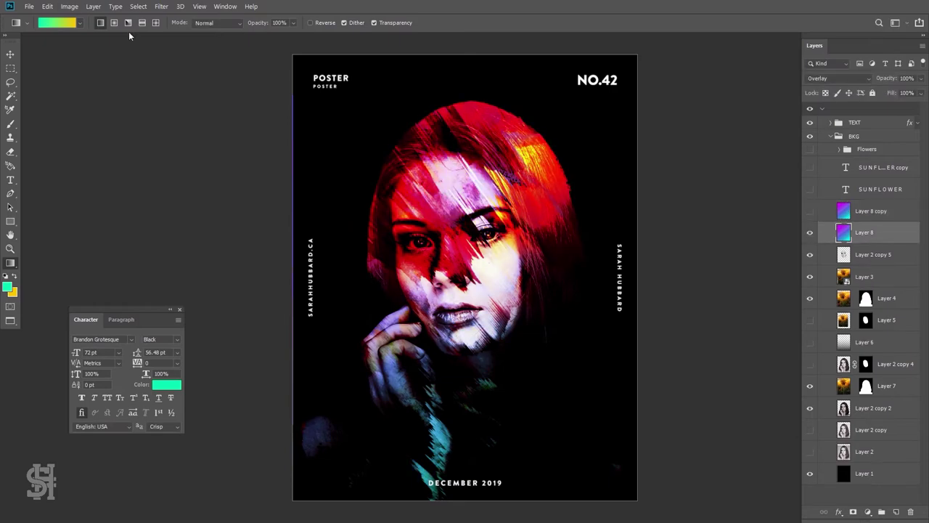
Settle the gradient copy's blend mode and hide the green-to-yellow Layer 8
{"action": "left_click", "coordinate": [838, 78]}
{"action": "left_click", "coordinate": [814, 88]}
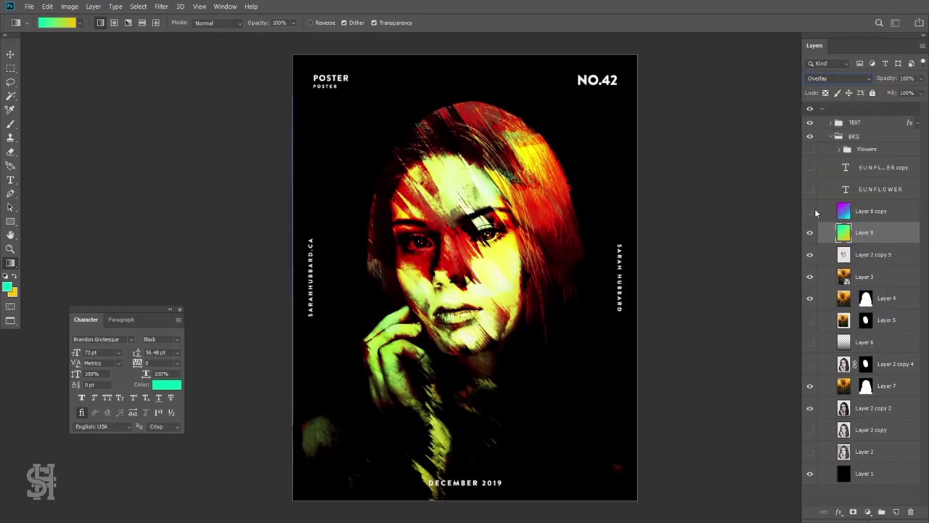
{"action": "left_click", "coordinate": [838, 77]}
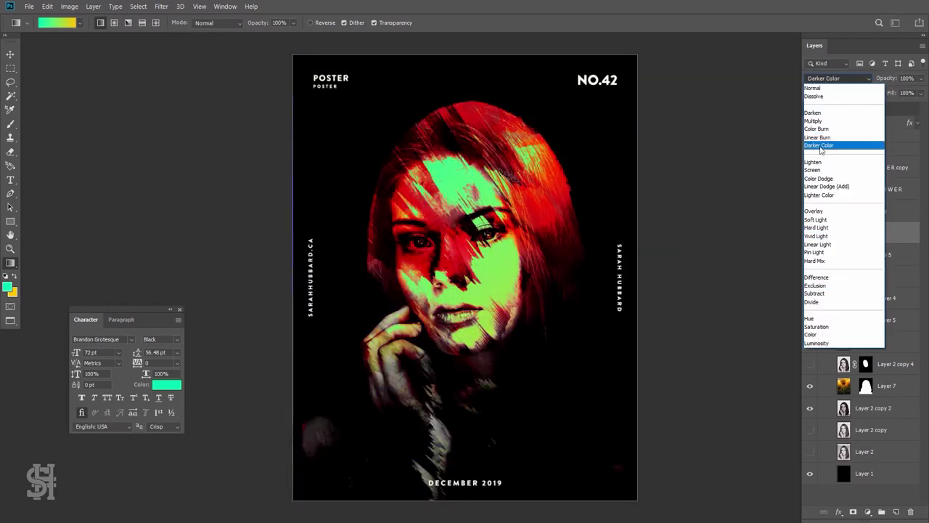
{"action": "left_click", "coordinate": [820, 146]}
{"action": "left_click", "coordinate": [810, 232]}
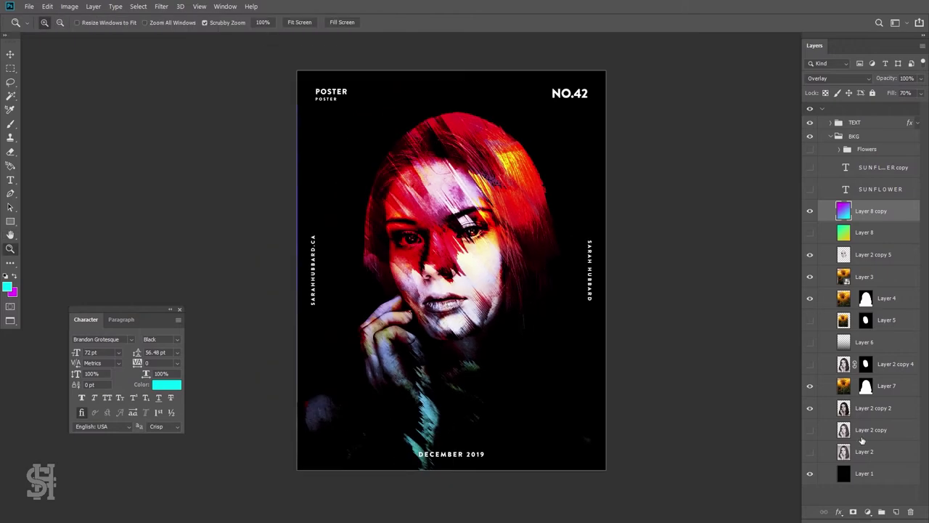
{"action": "left_click", "coordinate": [871, 474]}
Group the portrait layers, duplicate the group as 'Flat', and merge it into one layer
{"action": "left_click", "coordinate": [871, 211], "text": "shift"}
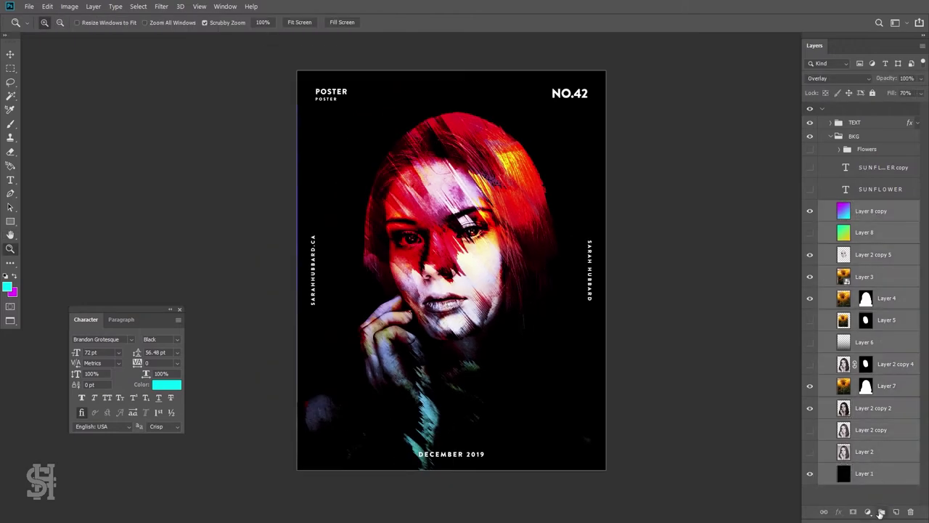
{"action": "right_click", "coordinate": [871, 211]}
{"action": "key", "text": "ctrl+g"}
{"action": "type", "text": "Flat"}
{"action": "key", "text": "Return"}
{"action": "left_click", "coordinate": [840, 210]}
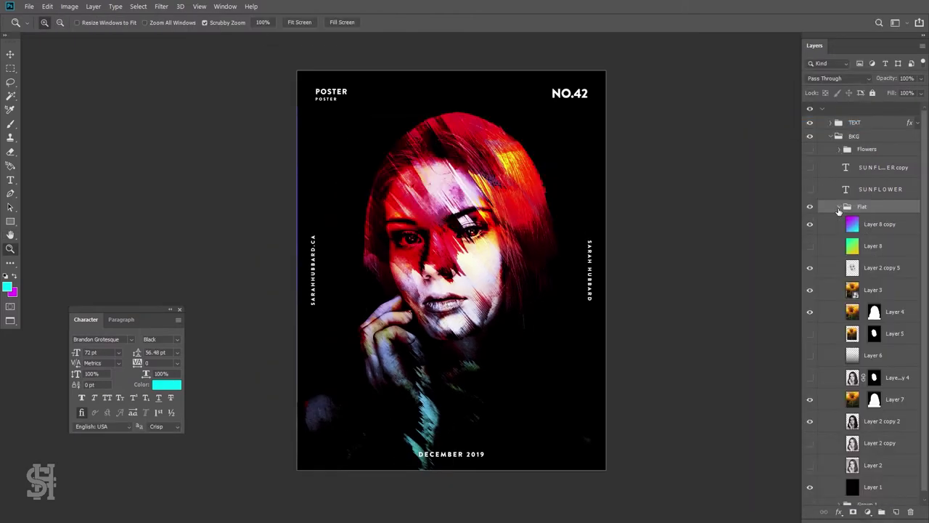
{"action": "right_click", "coordinate": [863, 210]}
{"action": "left_click", "coordinate": [772, 417]}
{"action": "left_click", "coordinate": [811, 214]}
Raise the Flat layer's lightness to +9 with Hue/Saturation
{"action": "left_click", "coordinate": [69, 5]}
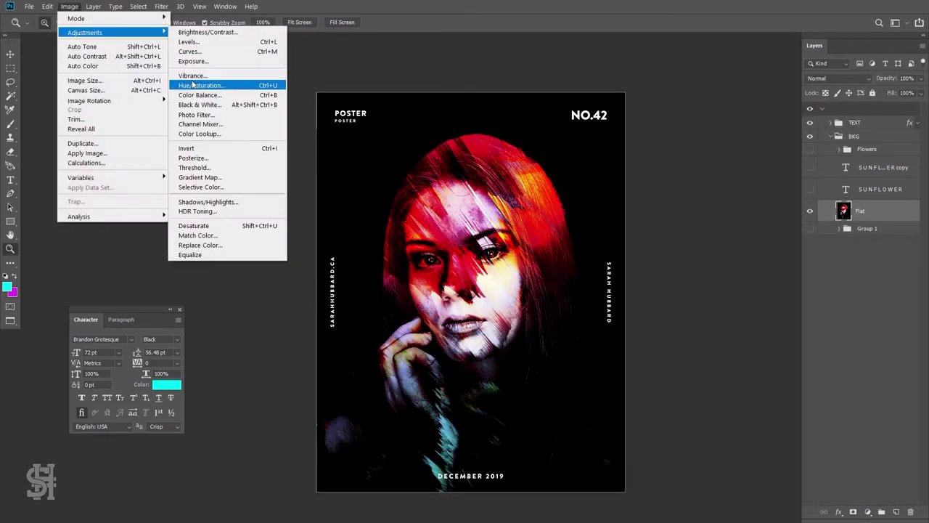
{"action": "left_click", "coordinate": [211, 83]}
{"action": "left_click_drag", "start_coordinate": [751, 321], "coordinate": [756, 321]}
{"action": "key", "text": "Return"}
{"action": "key", "text": "ctrl+0"}
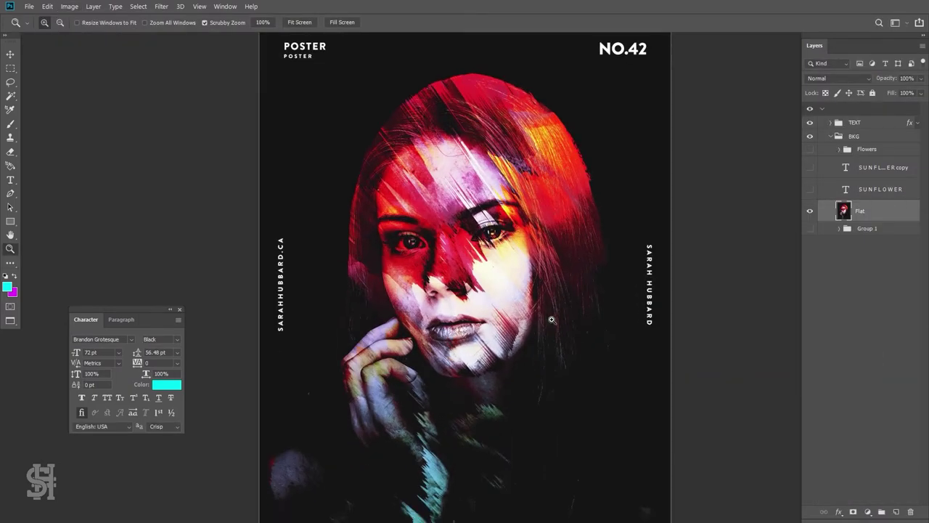
Browse the brush presets, look over the poster, and make the Flowers group visible again
{"action": "key", "text": "b"}
{"action": "left_click", "coordinate": [51, 23]}
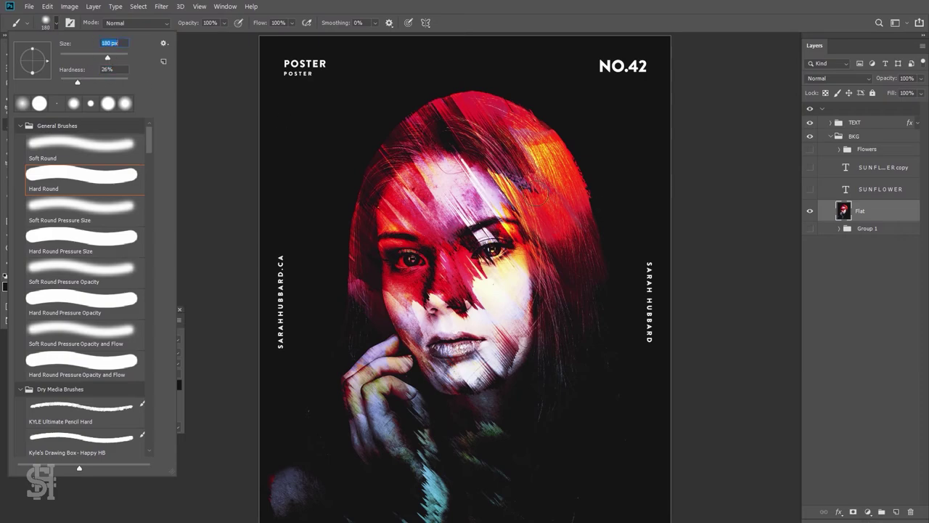
{"action": "key", "text": "Return"}
{"action": "scroll", "coordinate": [607, 185], "scroll_direction": "up", "scroll_amount": 1}
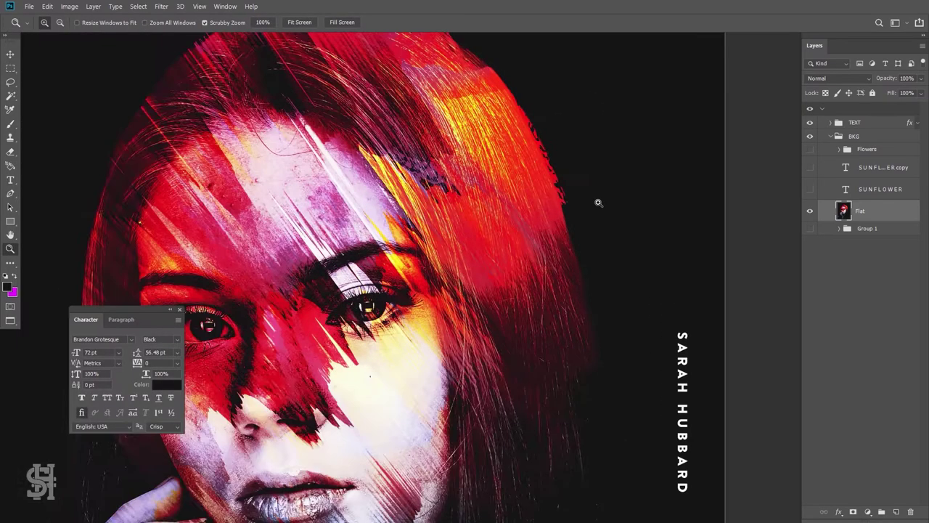
{"action": "scroll", "coordinate": [607, 186], "scroll_direction": "up", "scroll_amount": 1}
{"action": "scroll", "coordinate": [576, 199], "scroll_direction": "up", "scroll_amount": 3}
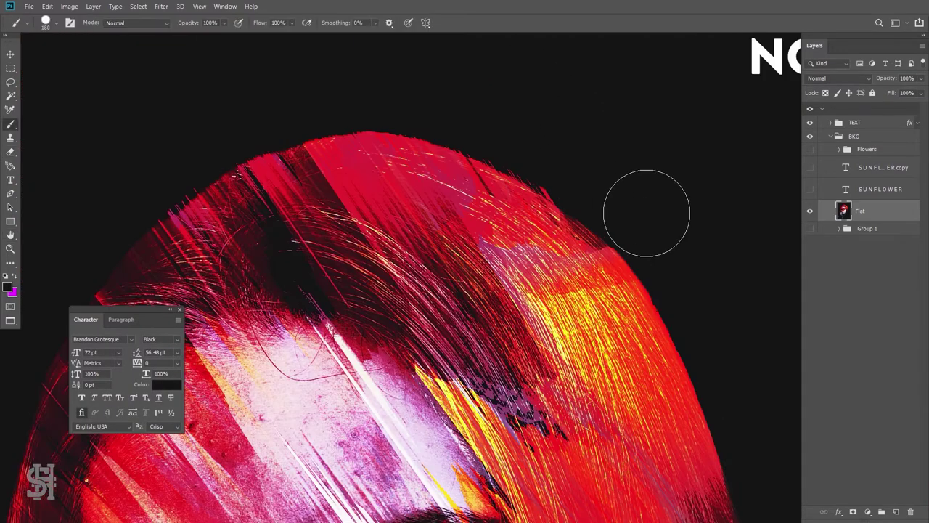
{"action": "scroll", "coordinate": [408, 91], "scroll_direction": "down", "scroll_amount": 2}
{"action": "scroll", "coordinate": [516, 89], "scroll_direction": "up", "scroll_amount": 2}
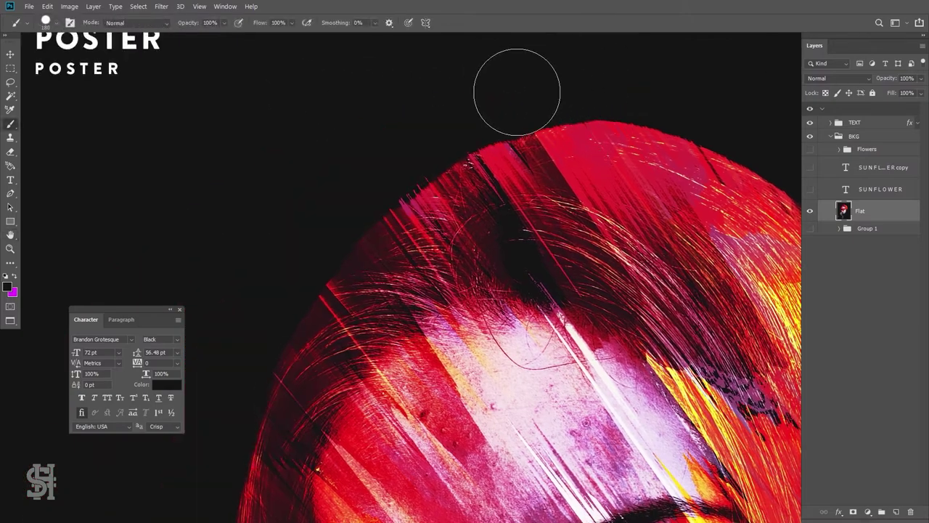
{"action": "scroll", "coordinate": [614, 174], "scroll_direction": "down", "scroll_amount": 5}
{"action": "key", "text": "ctrl+0"}
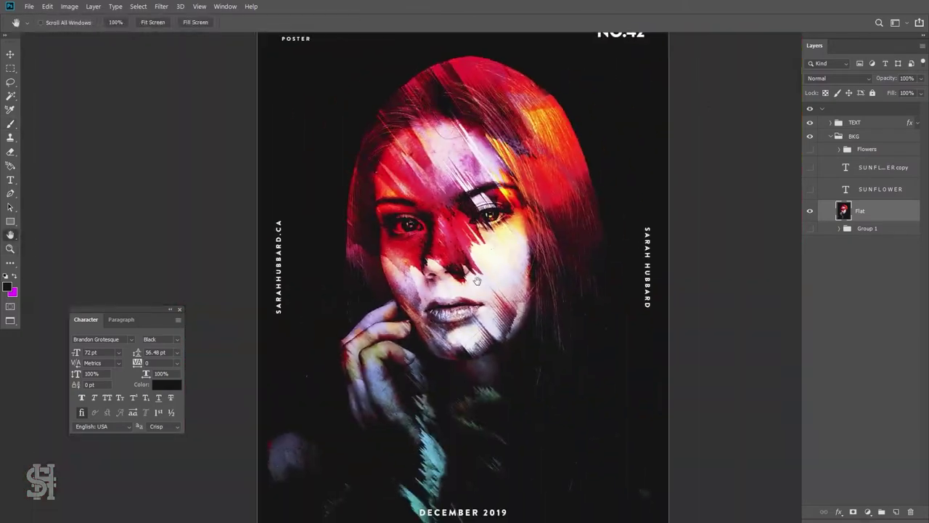
{"action": "left_click", "coordinate": [839, 149]}
Give the Flowers group a Color Overlay effect blended in Overlay mode
{"action": "double_click", "coordinate": [893, 148]}
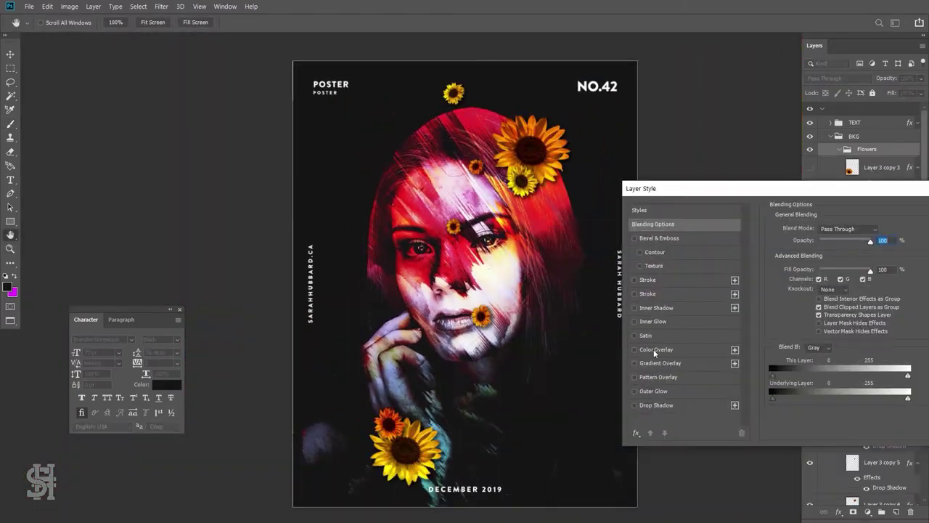
{"action": "left_click", "coordinate": [661, 363]}
{"action": "left_click", "coordinate": [880, 230]}
{"action": "key", "text": "Return"}
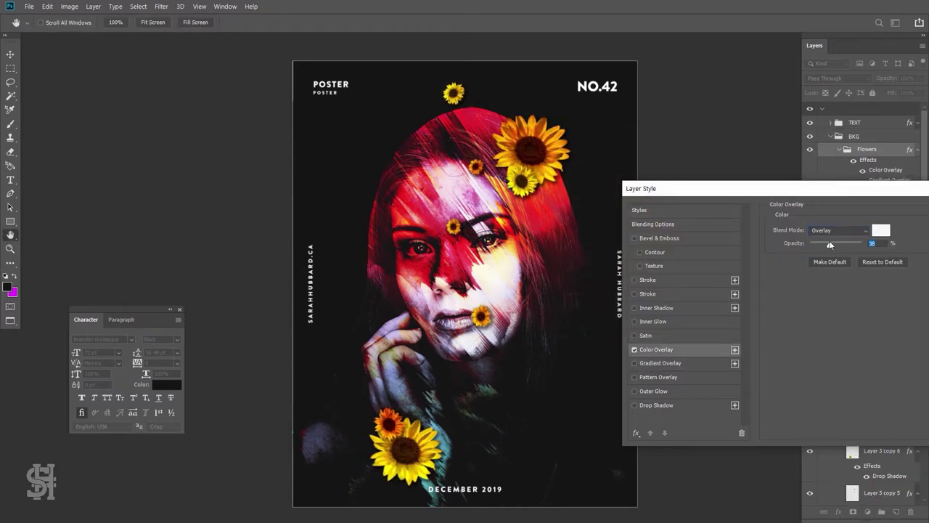
{"action": "left_click", "coordinate": [839, 230]}
{"action": "left_click", "coordinate": [827, 304]}
{"action": "left_click", "coordinate": [881, 230]}
{"action": "left_click", "coordinate": [839, 231]}
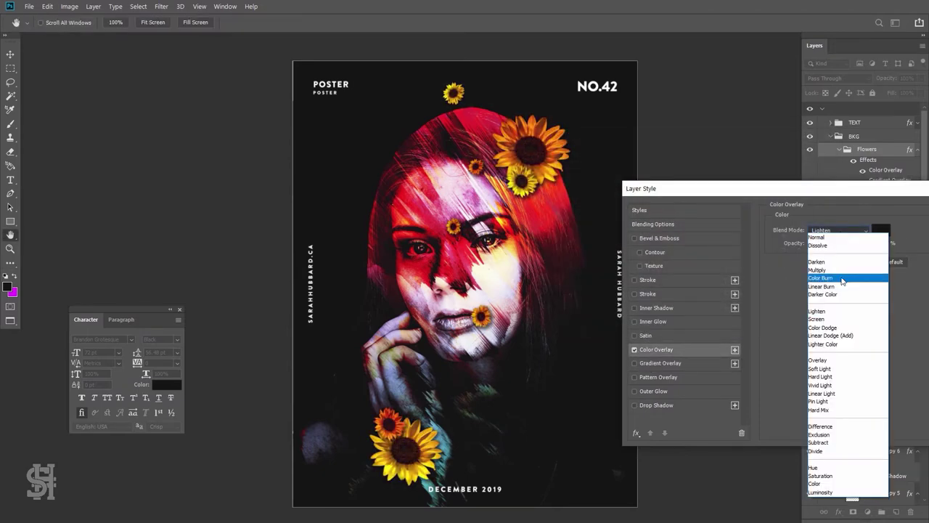
{"action": "left_click", "coordinate": [828, 270]}
{"action": "key", "text": "Return"}
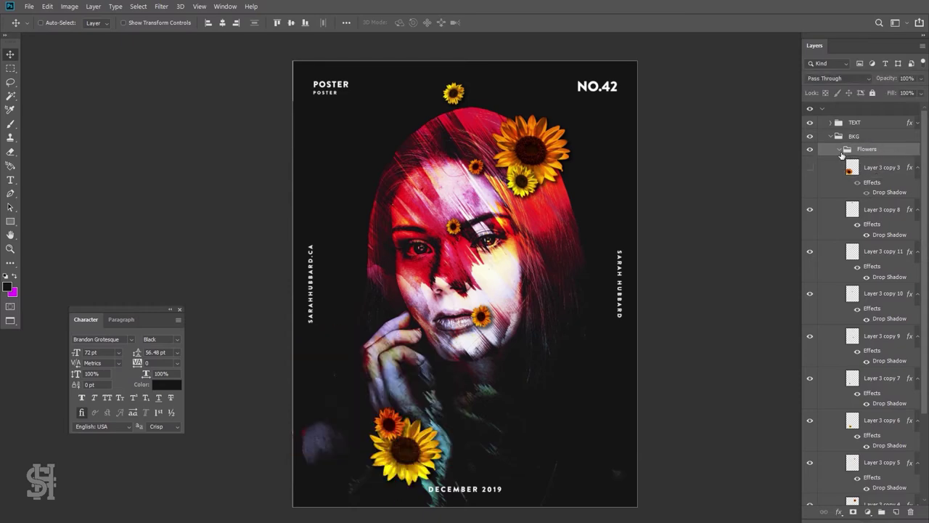
Duplicate the Flowers group, blend the copy in Color Dodge, and move it toward the bottom right
{"action": "right_click", "coordinate": [875, 148]}
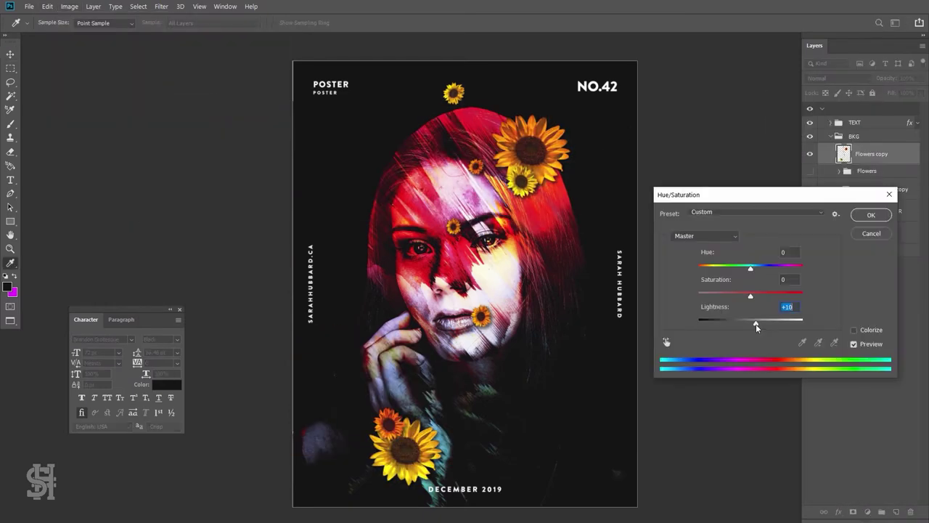
{"action": "left_click", "coordinate": [839, 78]}
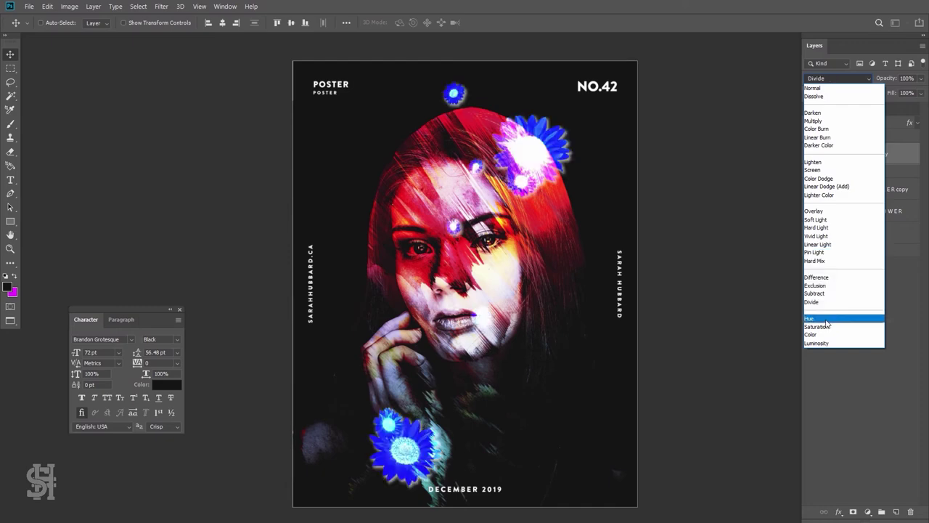
{"action": "left_click", "coordinate": [844, 178]}
{"action": "scroll", "coordinate": [435, 435], "scroll_direction": "up", "scroll_amount": 1}
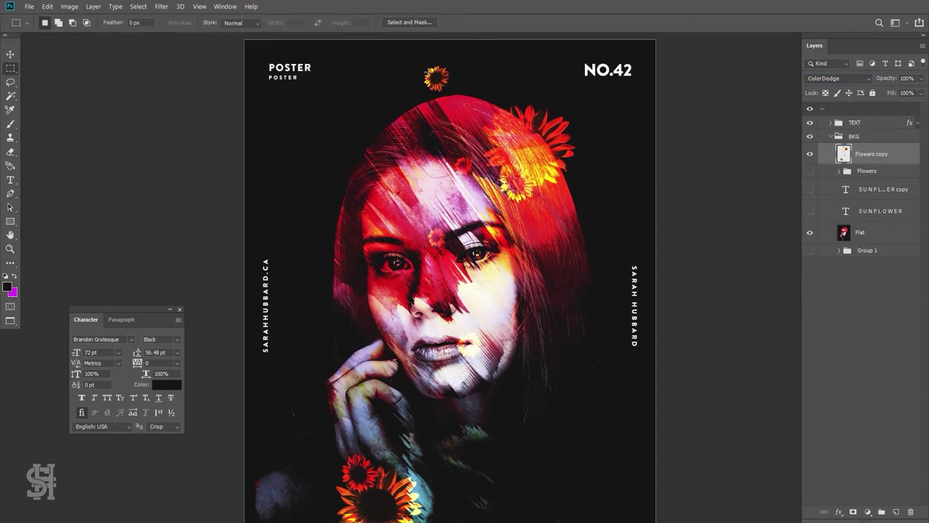
{"action": "left_click_drag", "start_coordinate": [394, 460], "coordinate": [407, 472]}
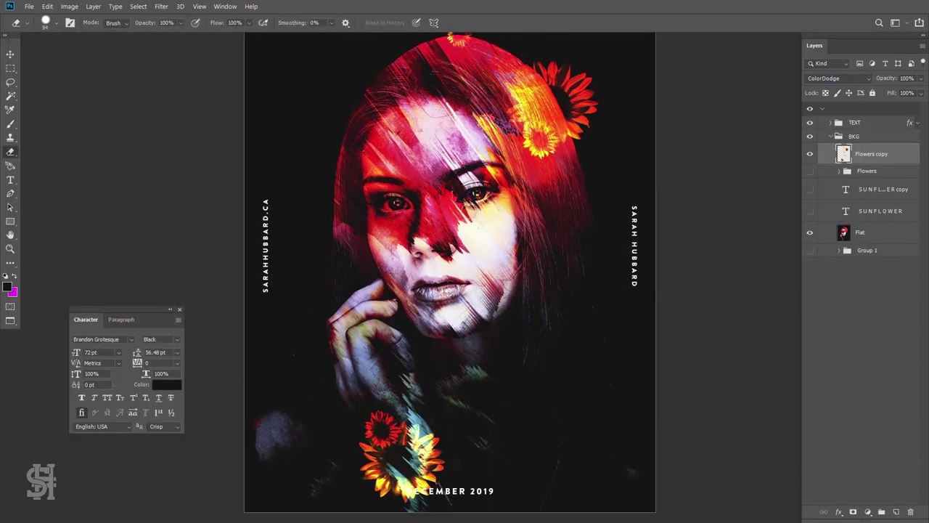
{"action": "key", "text": "ctrl+t"}
{"action": "left_click_drag", "start_coordinate": [530, 332], "coordinate": [595, 509]}
{"action": "key", "text": "Return"}
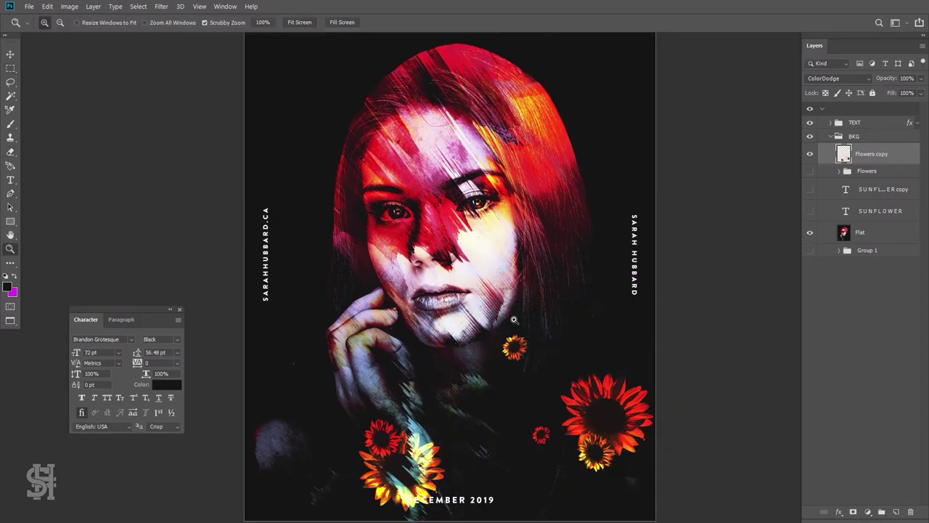
{"action": "key", "text": "ctrl+0"}
Delete a rectangle of unwanted flowers from the copy
{"action": "key", "text": "e"}
{"action": "left_click_drag", "start_coordinate": [549, 363], "coordinate": [618, 460]}
{"action": "key", "text": "Delete"}
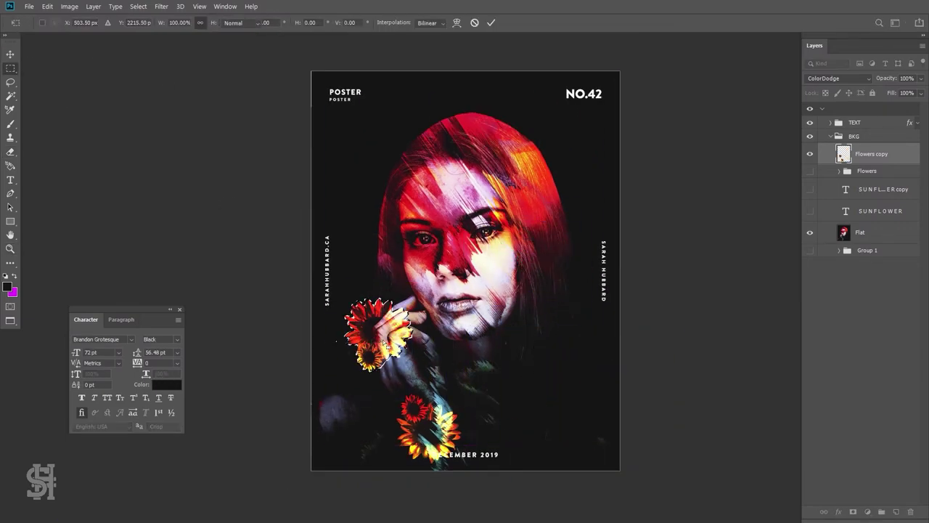
{"action": "key", "text": "z"}
{"action": "left_click", "coordinate": [811, 154]}
Hide the Flowers copy and both SUNFLOWER text layers, then draw a paragraph text box
{"action": "left_click", "coordinate": [811, 189]}
{"action": "left_click", "coordinate": [811, 211]}
{"action": "key", "text": "ctrl+0"}
{"action": "left_click", "coordinate": [811, 188]}
{"action": "left_click", "coordinate": [811, 211]}
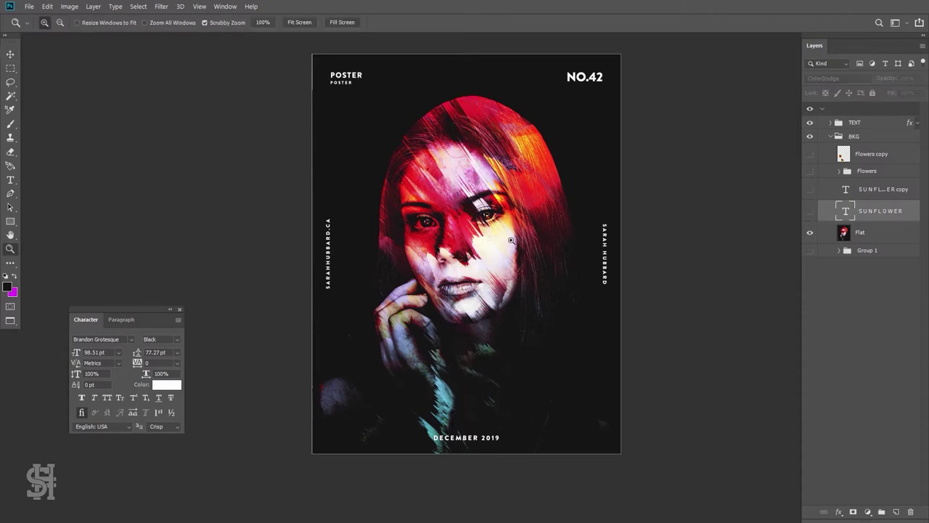
{"action": "key", "text": "ctrl+semicolon"}
{"action": "left_click_drag", "start_coordinate": [574, 378], "coordinate": [595, 393]}
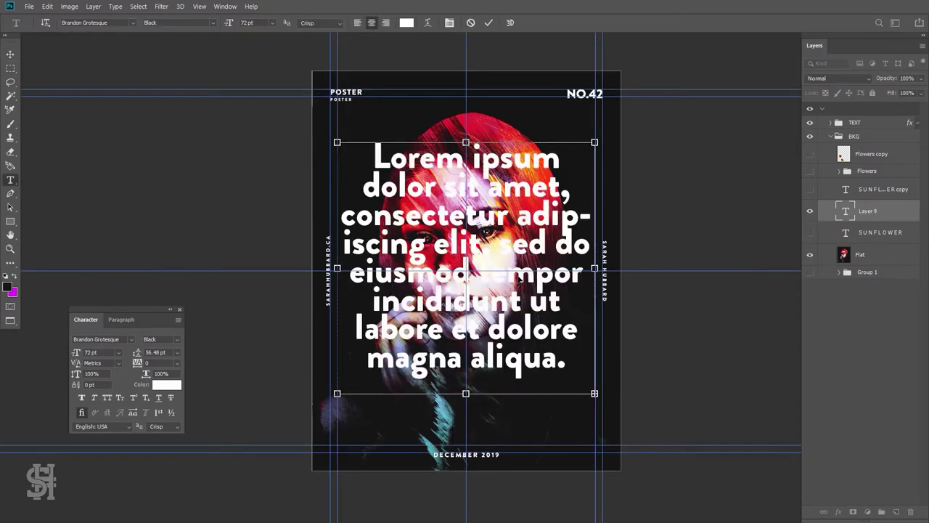
Type 'STOP AND SMELL THE SUN-FLOWERS' at 50 pt with 2500 tracking and 90 pt leading
{"action": "type", "text": "STOP AND SMELL THE SUN-FLOWE"}
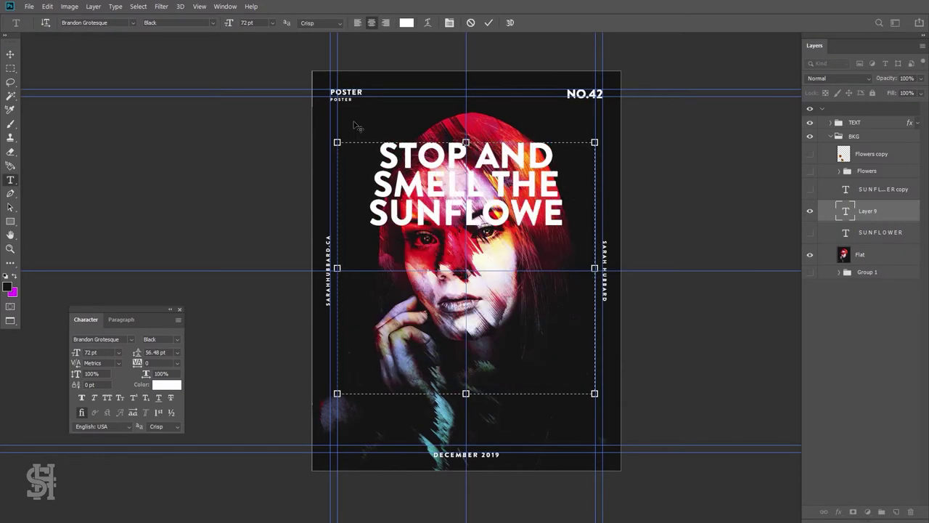
{"action": "type", "text": "RS"}
{"action": "key", "text": "ctrl+a"}
{"action": "left_click_drag", "start_coordinate": [76, 352], "coordinate": [41, 353]}
{"action": "left_click", "coordinate": [156, 362]}
{"action": "type", "text": "2500"}
{"action": "key", "text": "Return"}
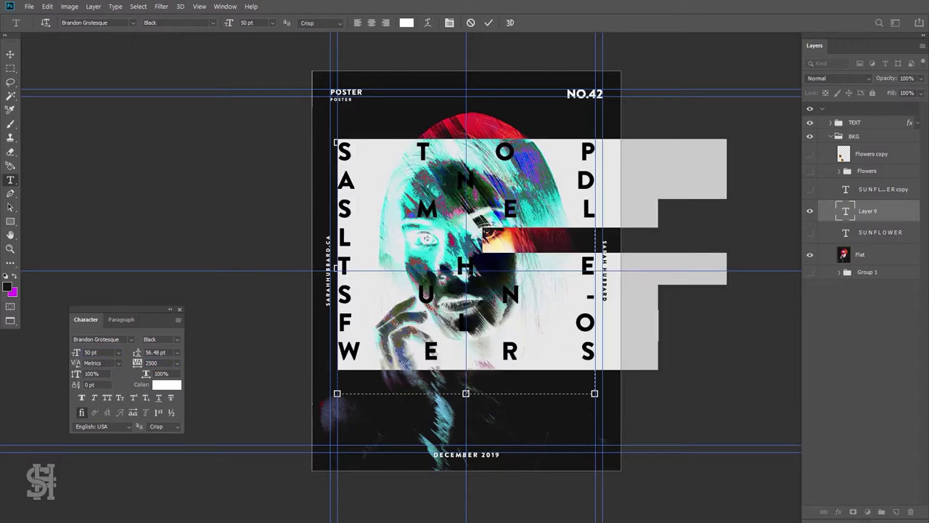
{"action": "left_click", "coordinate": [156, 352]}
{"action": "type", "text": "90"}
{"action": "key", "text": "Return"}
{"action": "key", "text": "ctrl+Return"}
Shrink the quote block, shift it right, and widen its tracking to 3000
{"action": "key", "text": "v"}
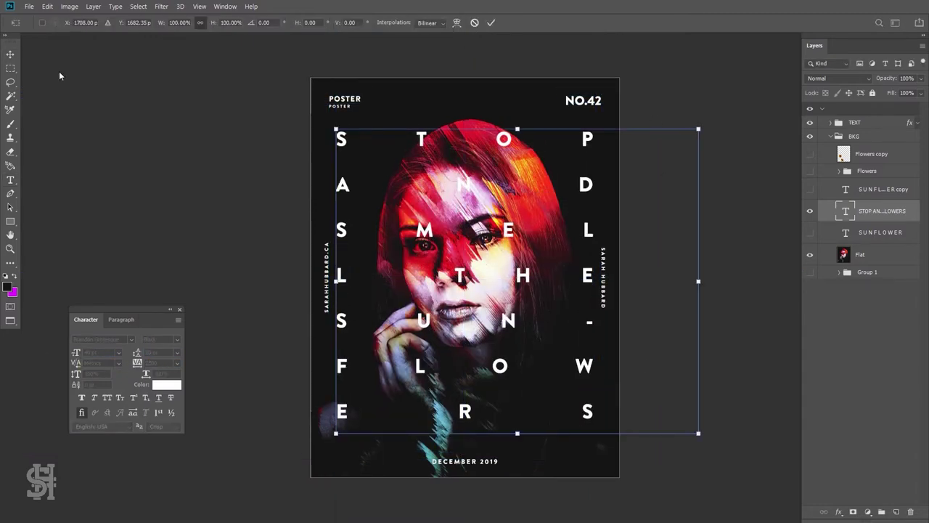
{"action": "left_click", "coordinate": [122, 319]}
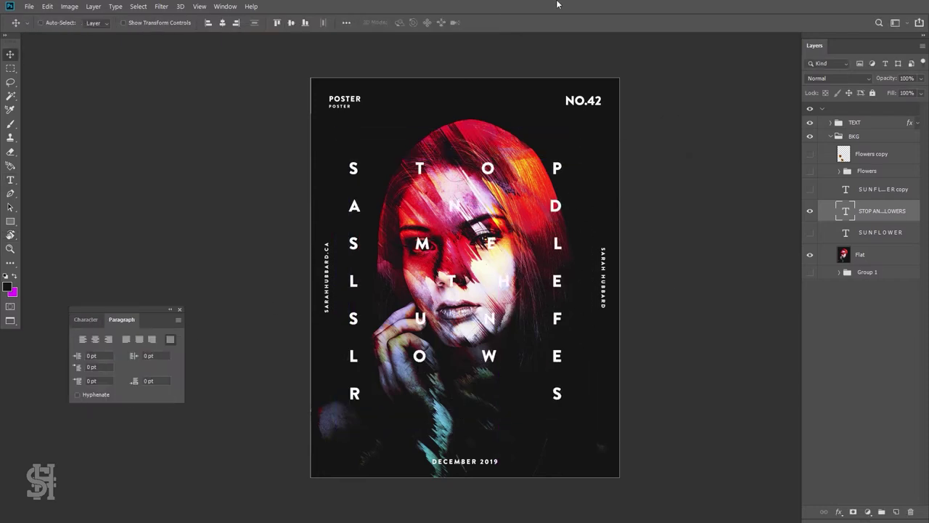
{"action": "left_click", "coordinate": [86, 320]}
{"action": "key", "text": "ctrl+t"}
{"action": "left_click_drag", "start_coordinate": [616, 149], "coordinate": [585, 175]}
{"action": "key", "text": "Return"}
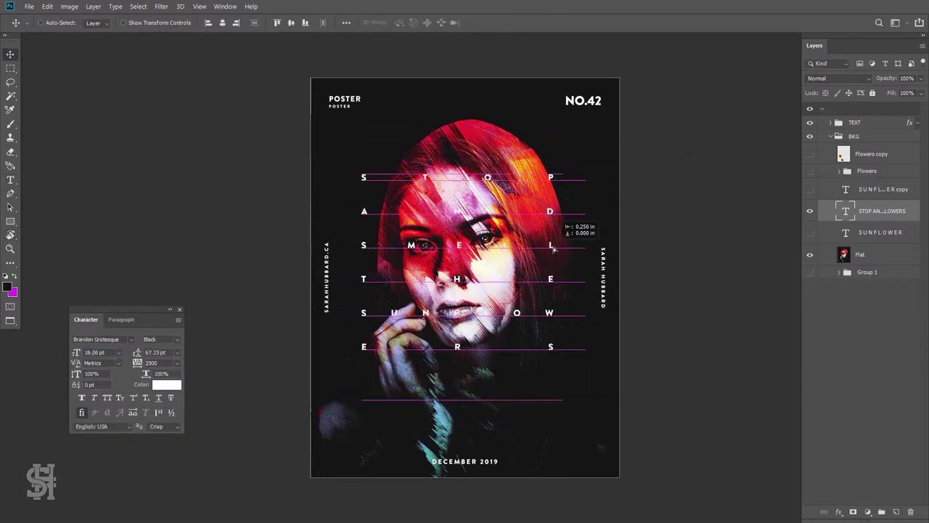
{"action": "left_click", "coordinate": [498, 286]}
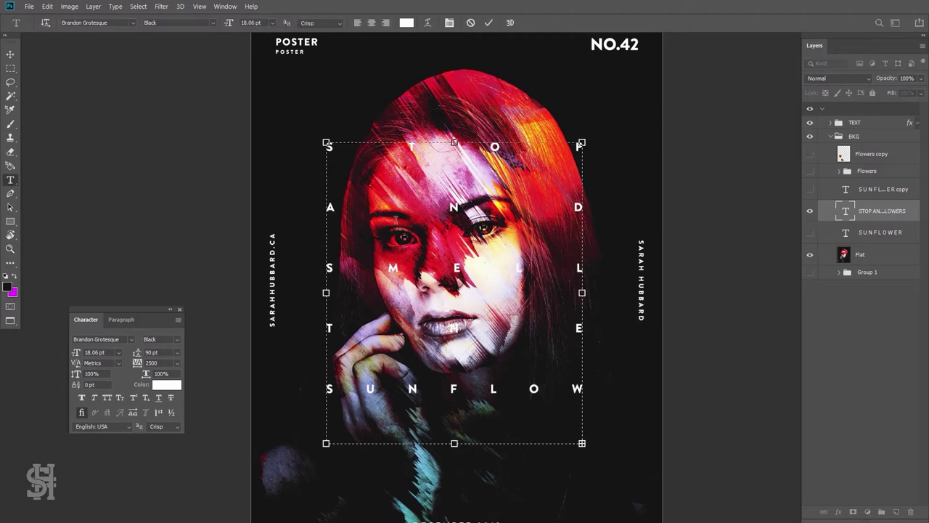
{"action": "key", "text": "ctrl+a"}
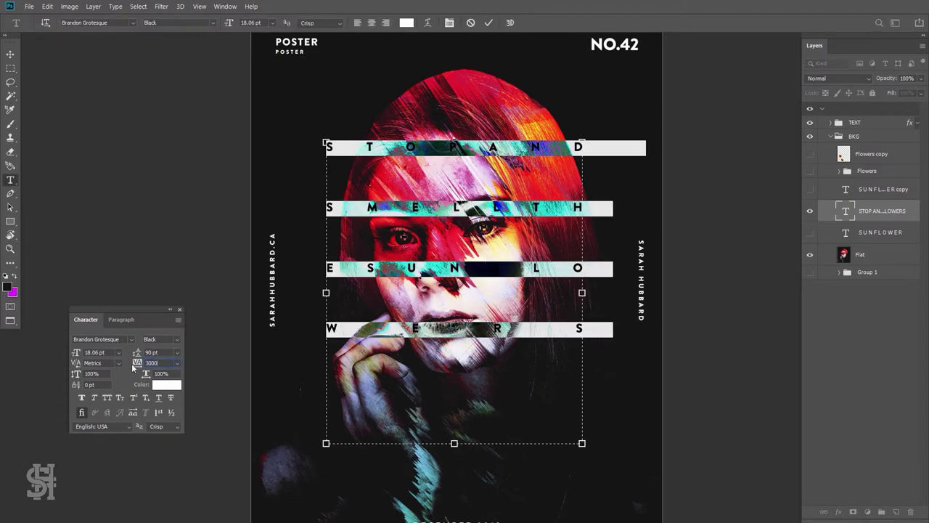
{"action": "left_click_drag", "start_coordinate": [137, 362], "coordinate": [350, 259]}
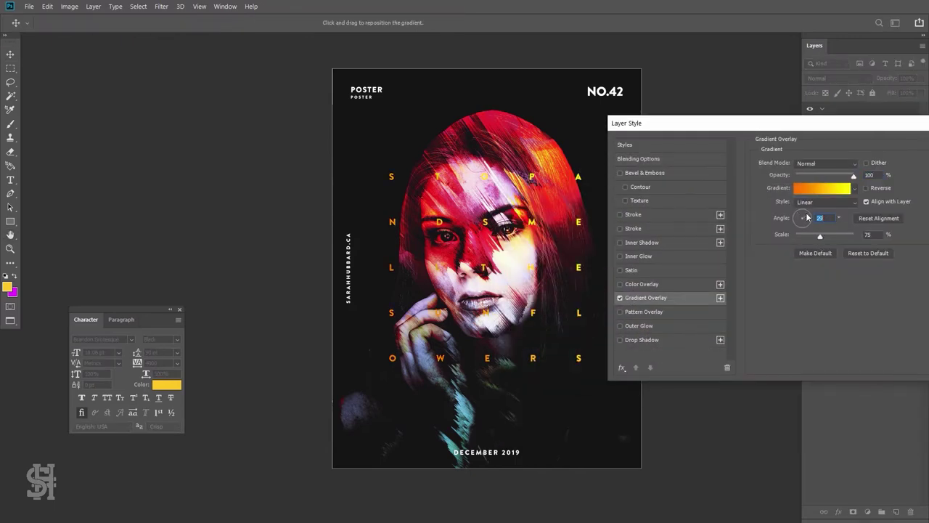
Set the quote's gradient overlay end stop to near-white and apply it
{"action": "left_click", "coordinate": [519, 265]}
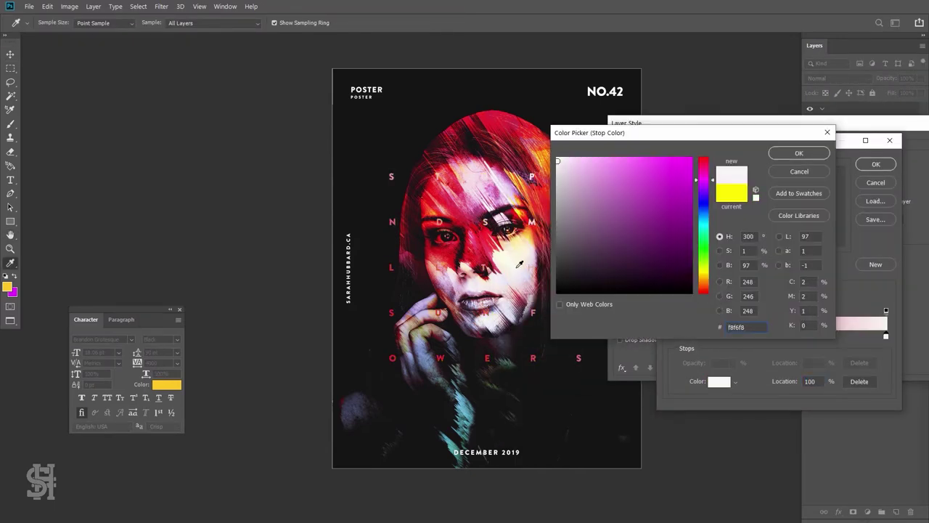
{"action": "left_click", "coordinate": [798, 154]}
{"action": "left_click", "coordinate": [668, 351]}
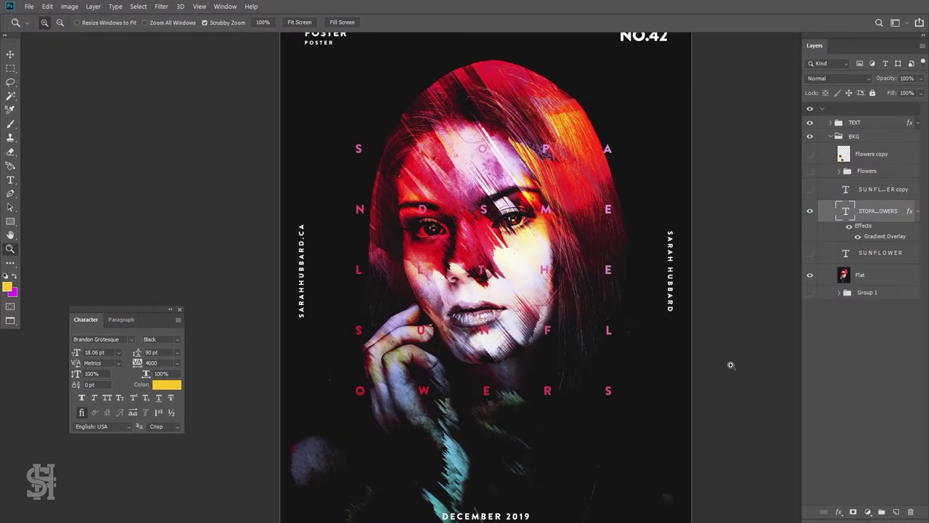
Add a light pink Color Overlay to the TEXT group
{"action": "double_click", "coordinate": [871, 123]}
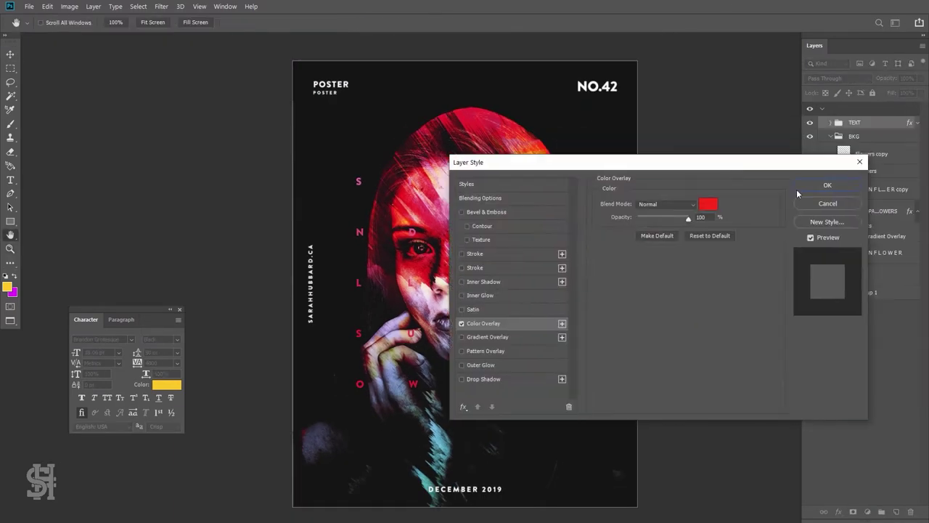
{"action": "left_click", "coordinate": [825, 187]}
{"action": "double_click", "coordinate": [872, 123]}
{"action": "left_click", "coordinate": [602, 278]}
{"action": "left_click", "coordinate": [833, 154]}
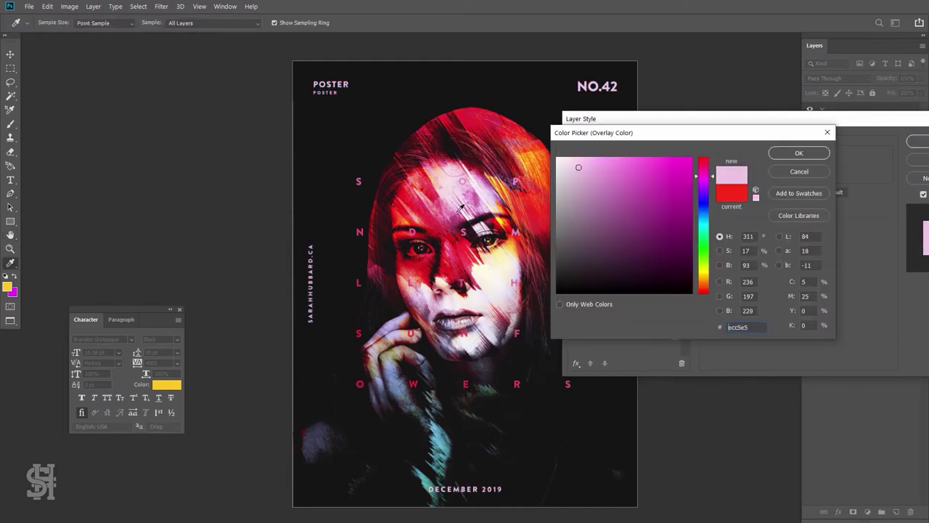
{"action": "left_click", "coordinate": [798, 152]}
Add a magenta-to-orange Gradient Overlay to the TEXT group and apply the effects
{"action": "left_click", "coordinate": [600, 294]}
{"action": "left_click", "coordinate": [764, 191]}
{"action": "double_click", "coordinate": [670, 338]}
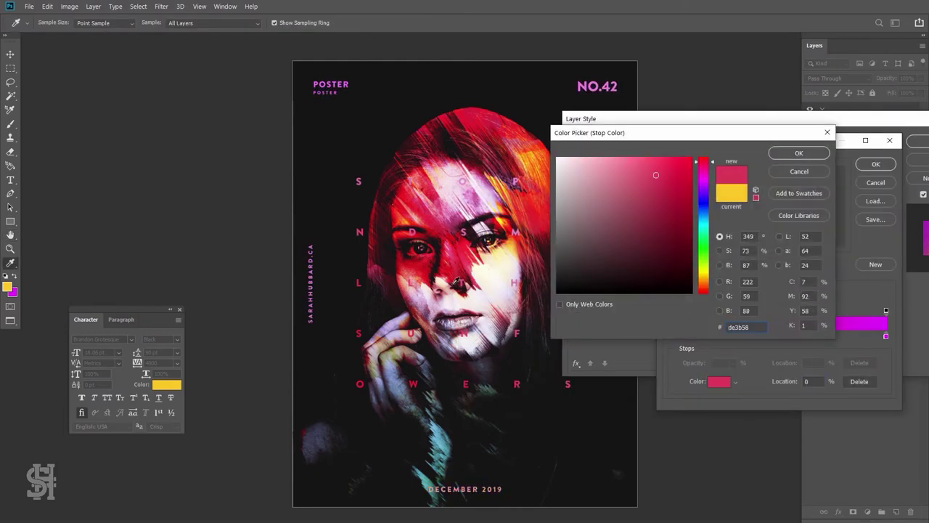
{"action": "left_click", "coordinate": [799, 152]}
{"action": "double_click", "coordinate": [886, 336]}
{"action": "left_click", "coordinate": [799, 153]}
{"action": "left_click", "coordinate": [876, 163]}
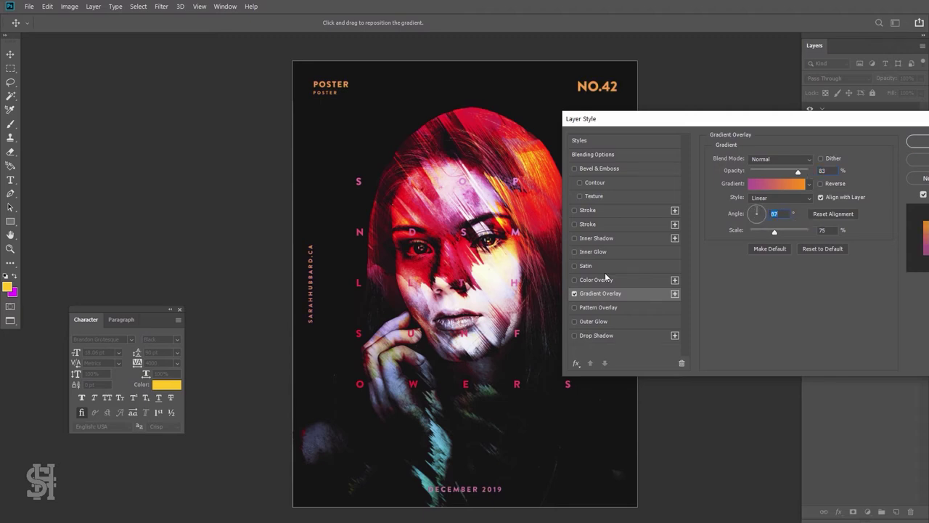
{"action": "left_click", "coordinate": [683, 273]}
{"action": "left_click", "coordinate": [919, 142]}
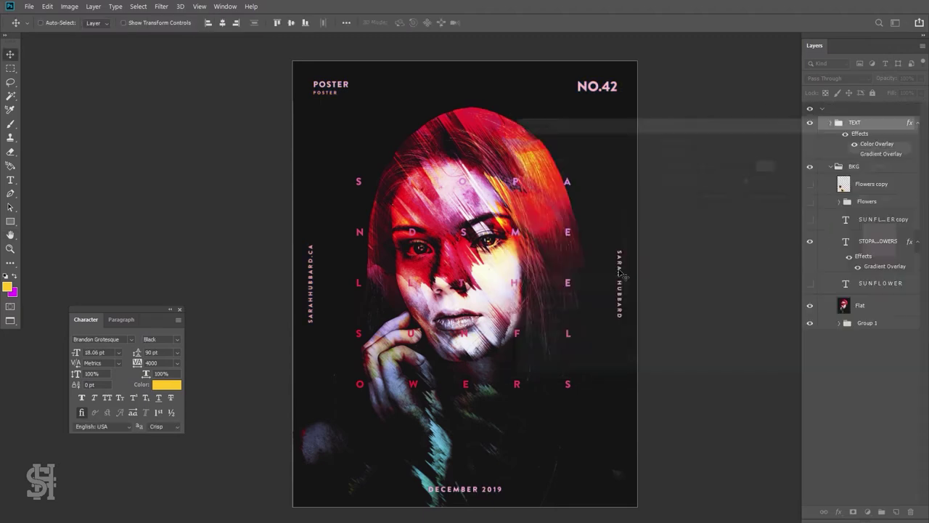
Set the quote layer's blend mode to Exclusion and zoom out to the whole poster
{"action": "left_click", "coordinate": [856, 237]}
{"action": "left_click", "coordinate": [839, 78]}
{"action": "left_click", "coordinate": [832, 213]}
{"action": "left_click", "coordinate": [839, 78]}
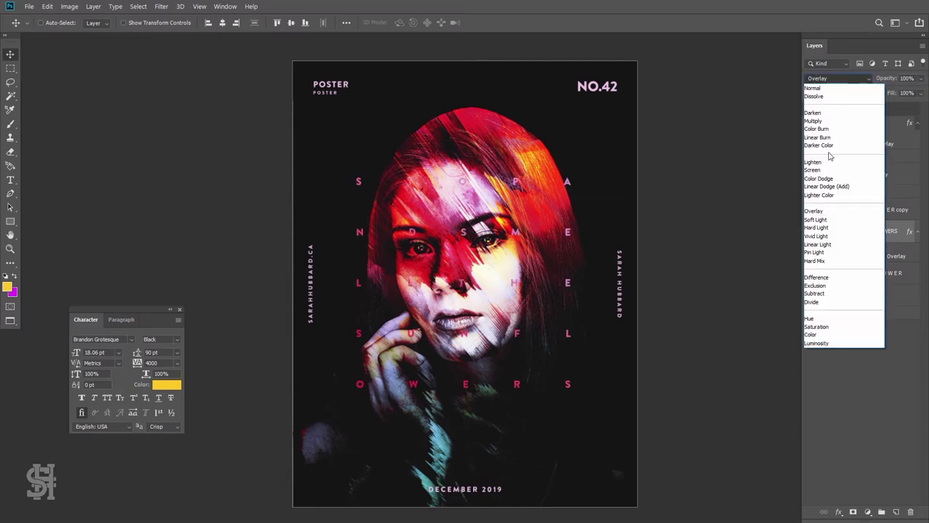
{"action": "left_click", "coordinate": [839, 77]}
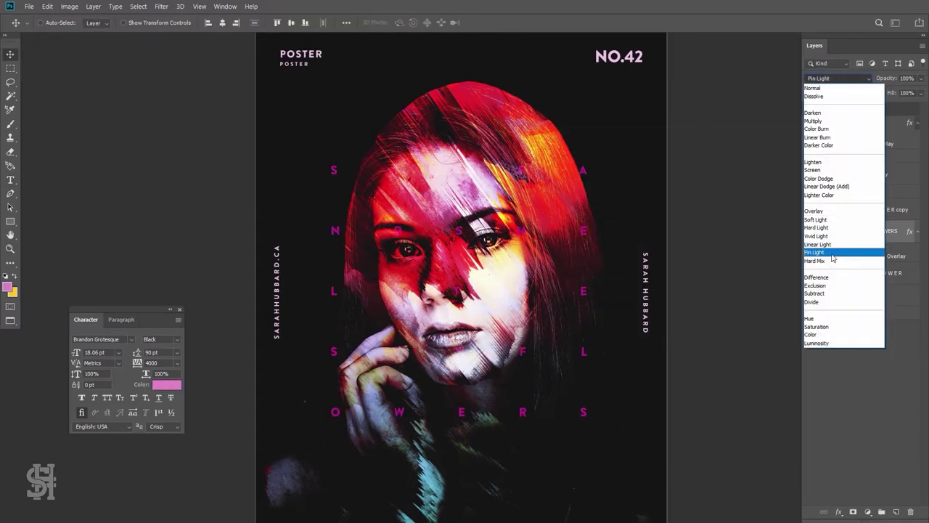
{"action": "left_click", "coordinate": [832, 286]}
{"action": "key", "text": "z"}
{"action": "left_click", "coordinate": [660, 274], "text": "alt"}
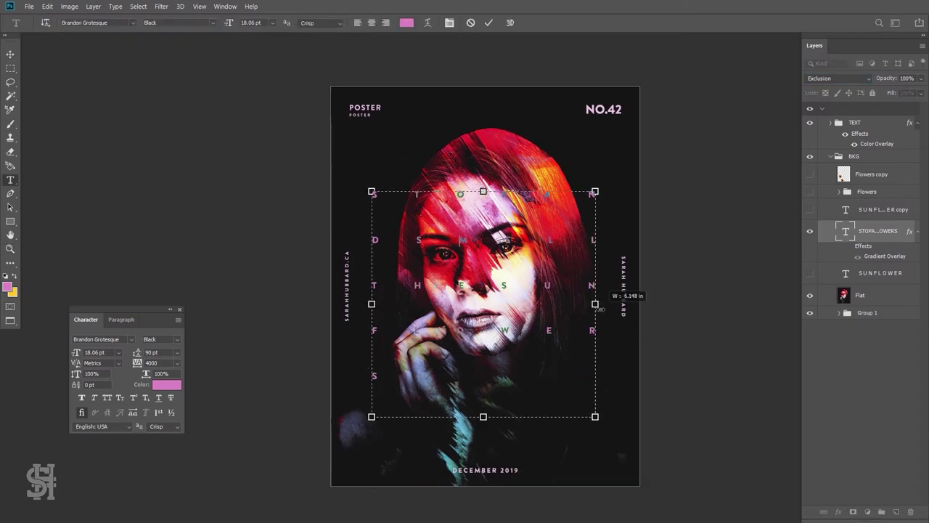
Increase the quote's leading to 110 pt and tracking to 4500
{"action": "key", "text": "ctrl+a"}
{"action": "left_click_drag", "start_coordinate": [137, 352], "coordinate": [215, 200]}
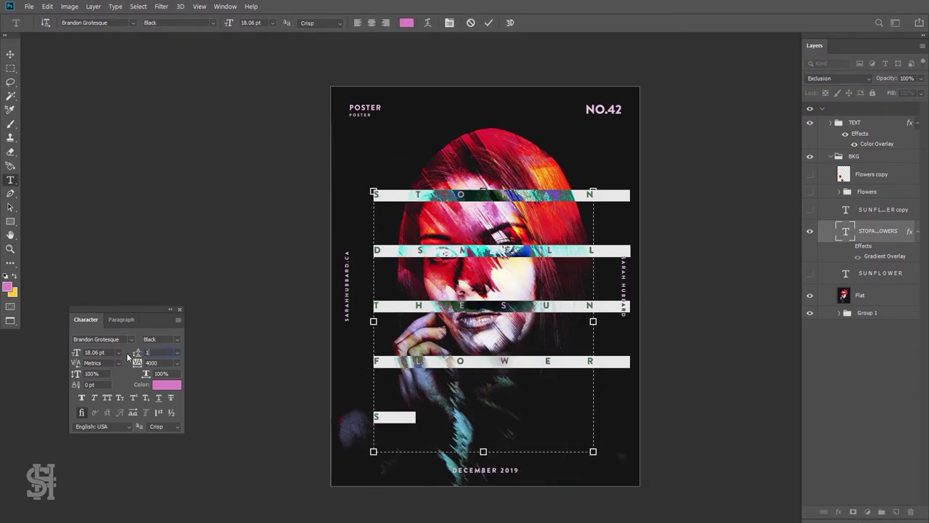
{"action": "left_click_drag", "start_coordinate": [138, 363], "coordinate": [404, 344]}
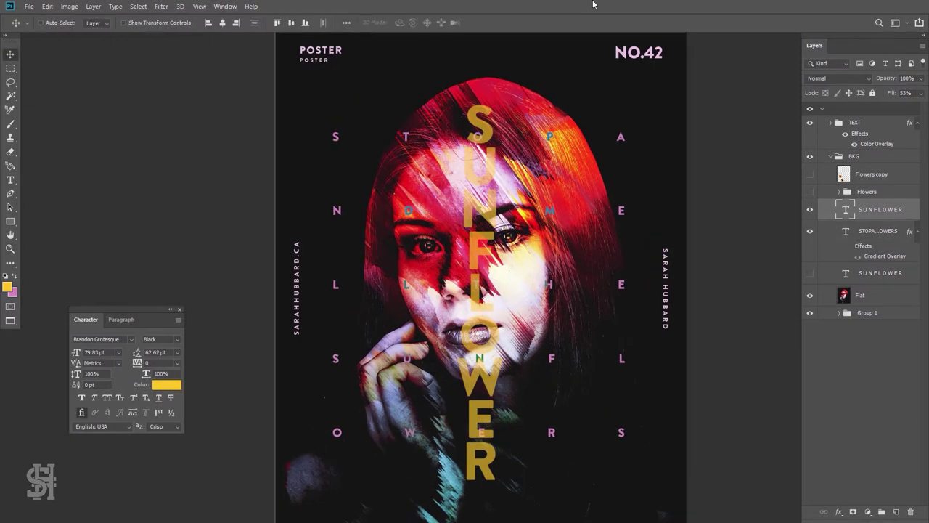
Enlarge the SUNFLOWER word to about 145%, blend it in Screen, and restack a layer
{"action": "left_click", "coordinate": [839, 78]}
{"action": "left_click", "coordinate": [822, 179]}
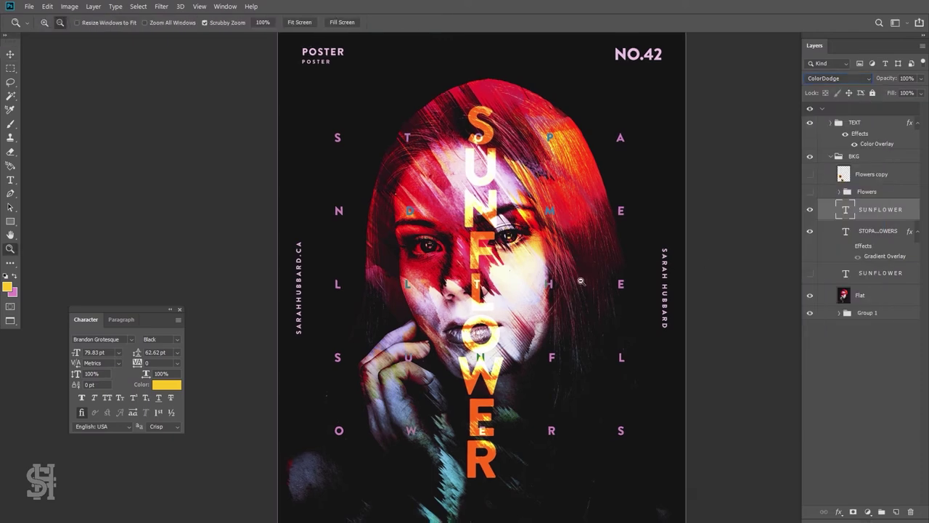
{"action": "key", "text": "ctrl+minus"}
{"action": "key", "text": "ctrl+t"}
{"action": "left_click_drag", "start_coordinate": [549, 142], "coordinate": [626, 91]}
{"action": "left_click", "coordinate": [839, 77]}
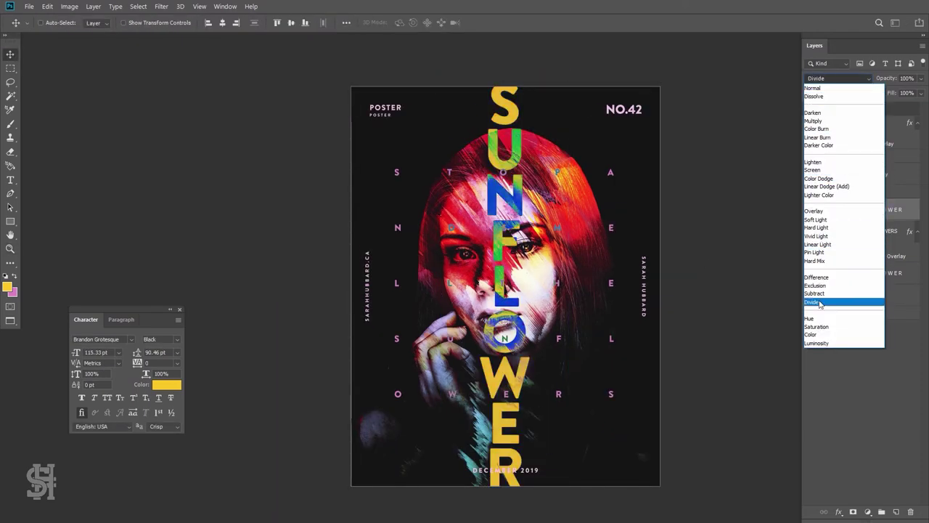
{"action": "left_click", "coordinate": [837, 170]}
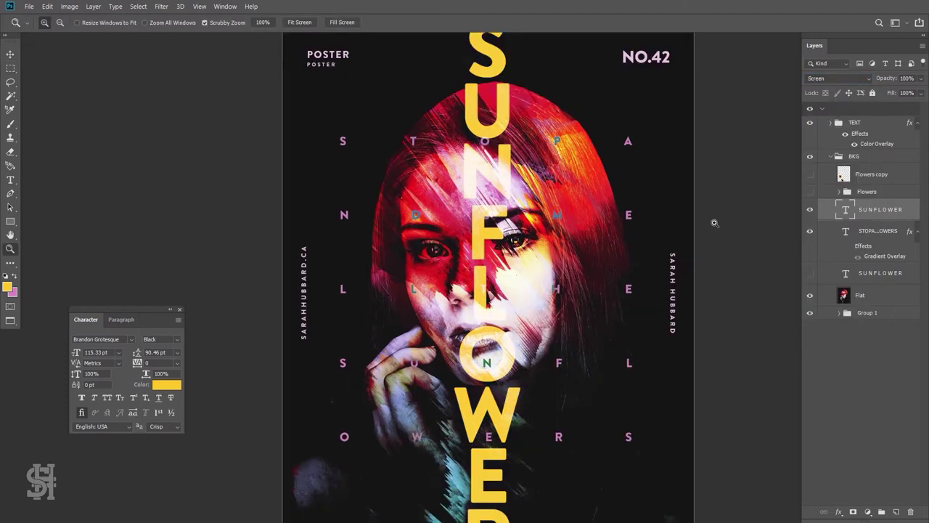
{"action": "left_click_drag", "start_coordinate": [879, 209], "coordinate": [866, 249]}
Show the second SUNFLOWER layer at the left edge, bring it to front, and blend it in Screen
{"action": "left_click", "coordinate": [810, 272]}
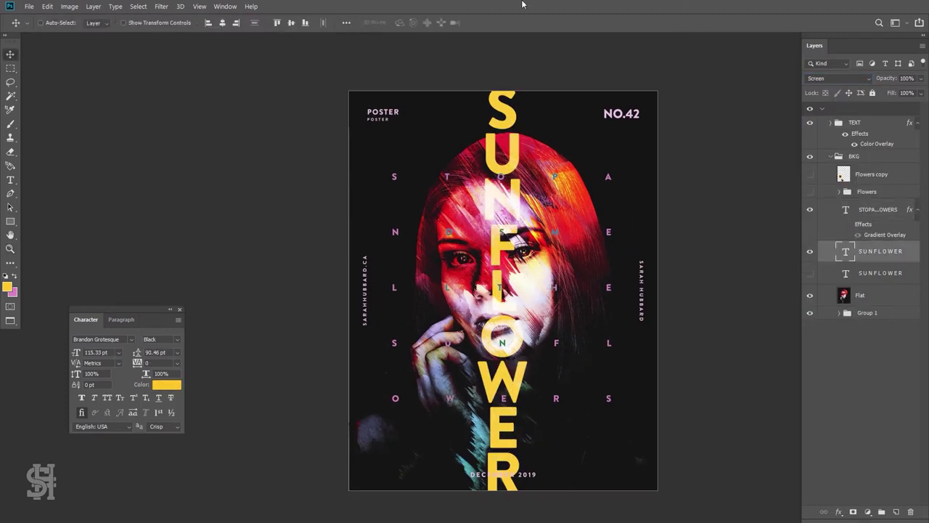
{"action": "left_click_drag", "start_coordinate": [509, 216], "coordinate": [367, 216]}
{"action": "key", "text": "ctrl+shift+bracketright"}
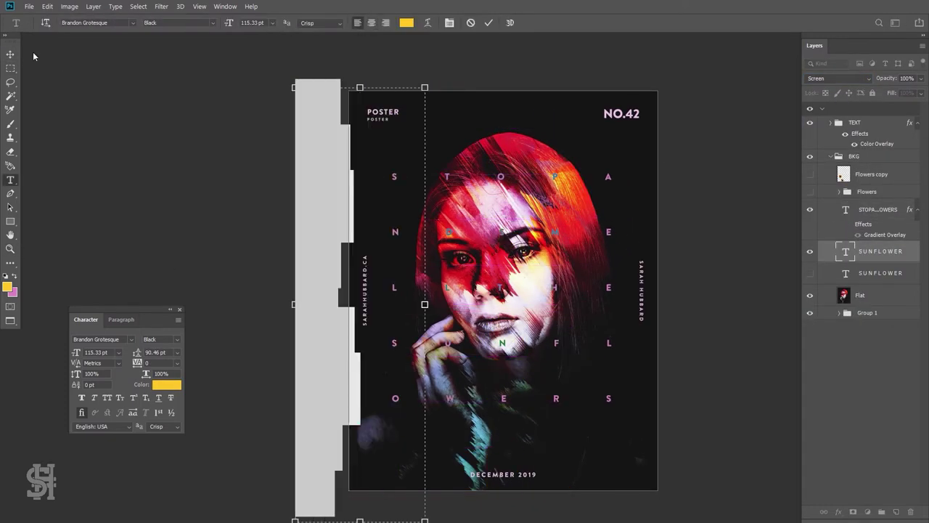
{"action": "scroll", "coordinate": [564, 260], "scroll_direction": "up", "scroll_amount": 1}
{"action": "left_click", "coordinate": [838, 78]}
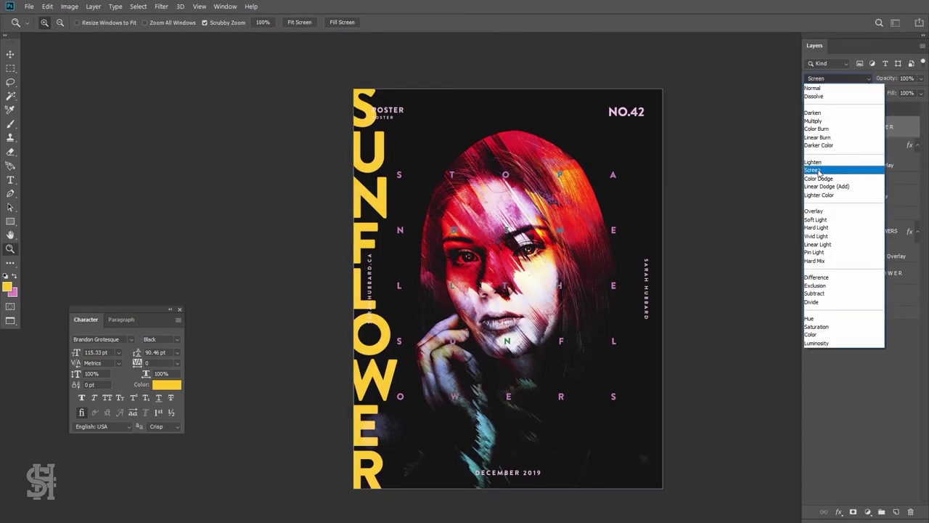
{"action": "left_click", "coordinate": [819, 171]}
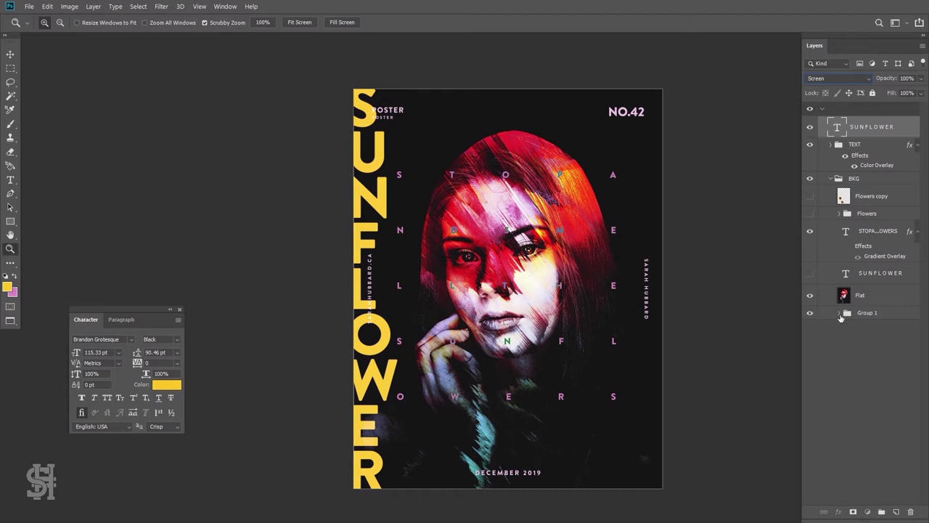
Copy the sunflower image above the SUNFLOWER text, clip it into the letters, and shift it left
{"action": "scroll", "coordinate": [864, 290], "scroll_direction": "down", "scroll_amount": 3}
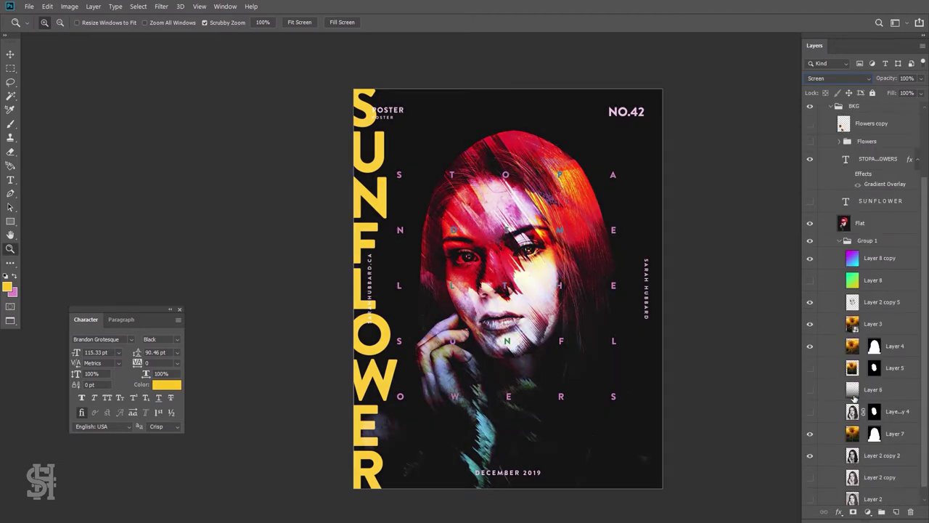
{"action": "left_click", "coordinate": [872, 297]}
{"action": "right_click", "coordinate": [873, 296]}
{"action": "left_click", "coordinate": [751, 238]}
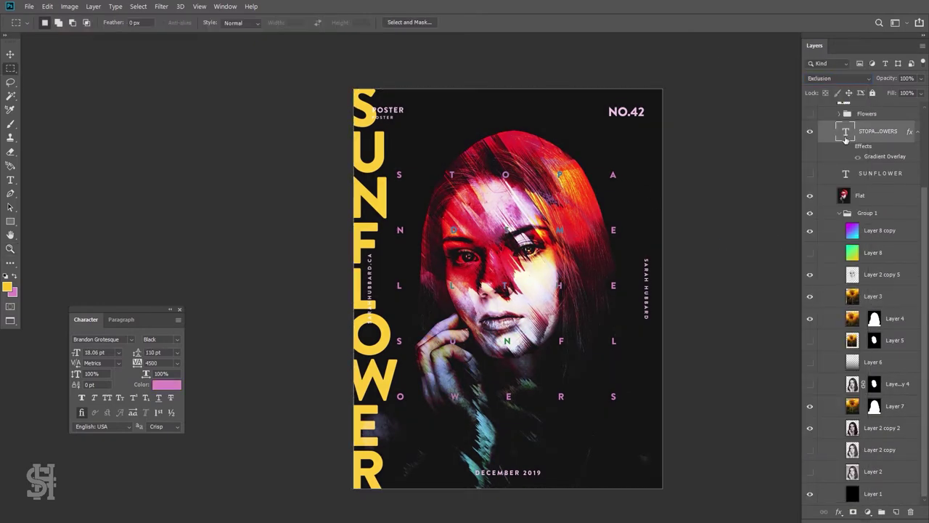
{"action": "scroll", "coordinate": [845, 138], "scroll_direction": "up", "scroll_amount": 3}
{"action": "right_click", "coordinate": [838, 118]}
{"action": "left_click", "coordinate": [835, 289]}
{"action": "left_click", "coordinate": [48, 7]}
{"action": "left_click", "coordinate": [176, 120]}
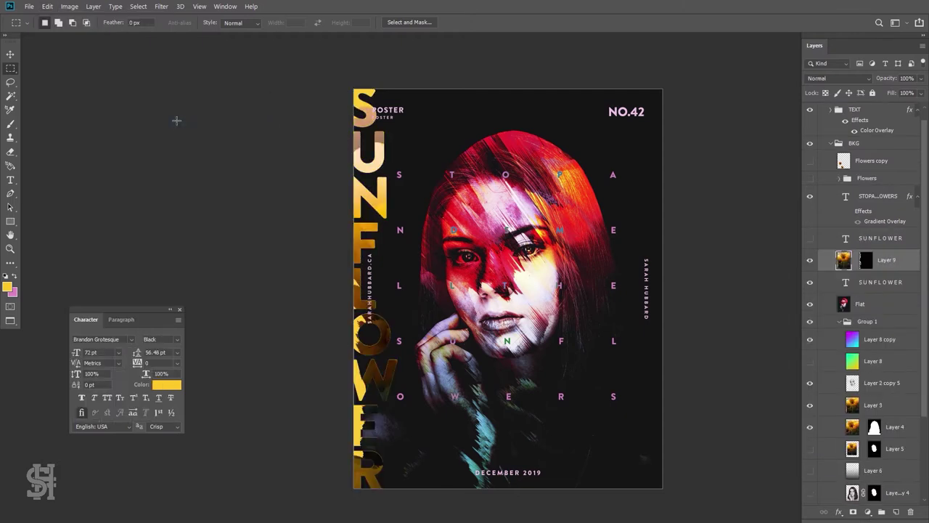
{"action": "key", "text": "ctrl+t"}
{"action": "left_click_drag", "start_coordinate": [465, 156], "coordinate": [418, 156]}
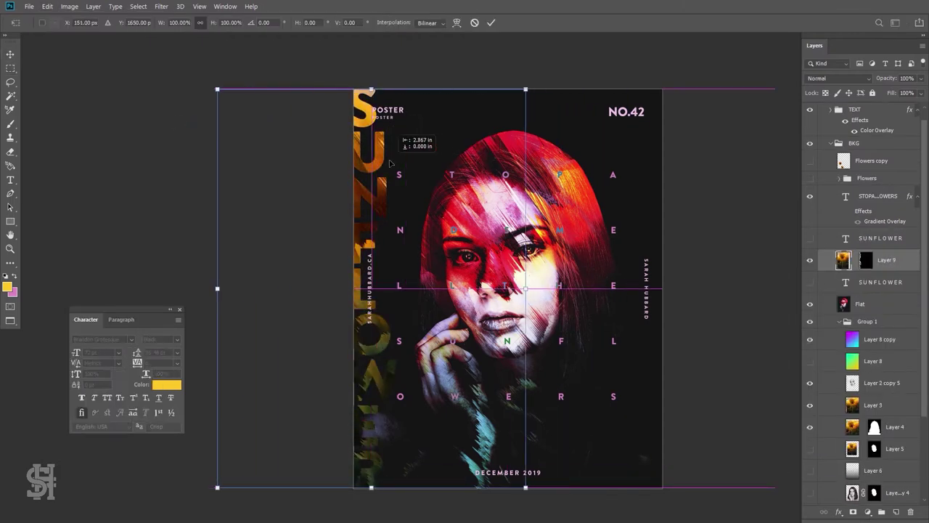
{"action": "key", "text": "Return"}
Make the SUNFLOWER text yellow in Screen at 8% fill, and add a Normal, 100% fill copy
{"action": "left_click", "coordinate": [821, 167]}
{"action": "left_click", "coordinate": [872, 283]}
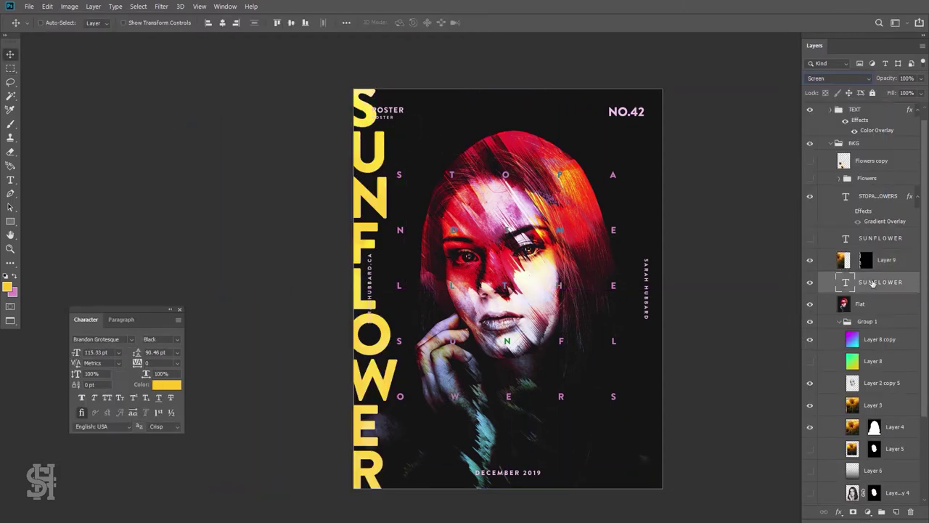
{"action": "left_click_drag", "start_coordinate": [923, 100], "coordinate": [868, 100]}
{"action": "right_click", "coordinate": [881, 283]}
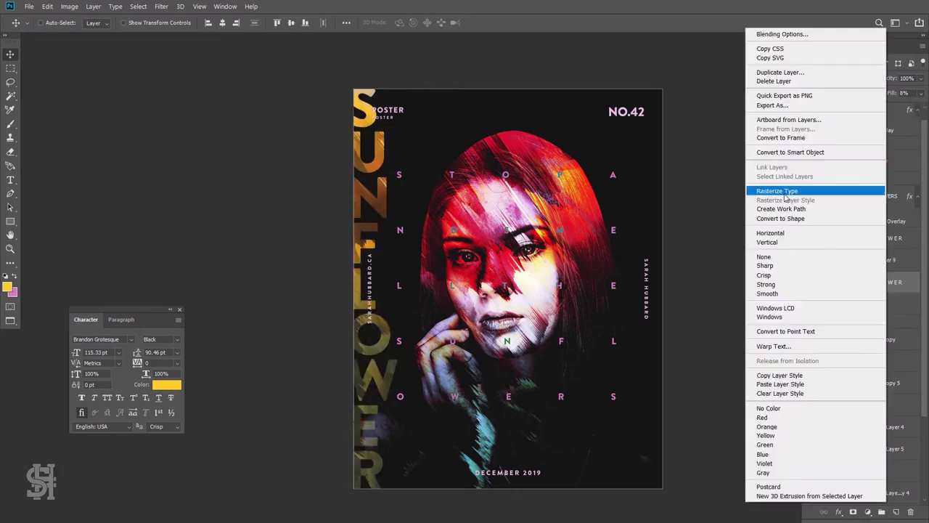
{"action": "key", "text": "Escape"}
{"action": "left_click_drag", "start_coordinate": [881, 283], "coordinate": [894, 251]}
{"action": "left_click", "coordinate": [838, 79]}
{"action": "left_click", "coordinate": [820, 82]}
{"action": "left_click", "coordinate": [920, 93]}
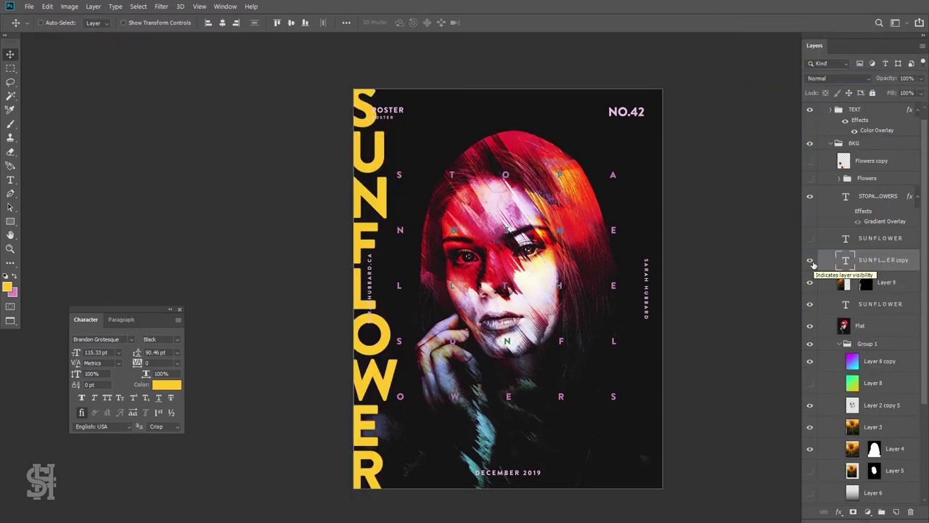
Move Layer 9 above the SUNFLOWER copy and zoom in on the quote grid
{"action": "key", "text": "ctrl+plus"}
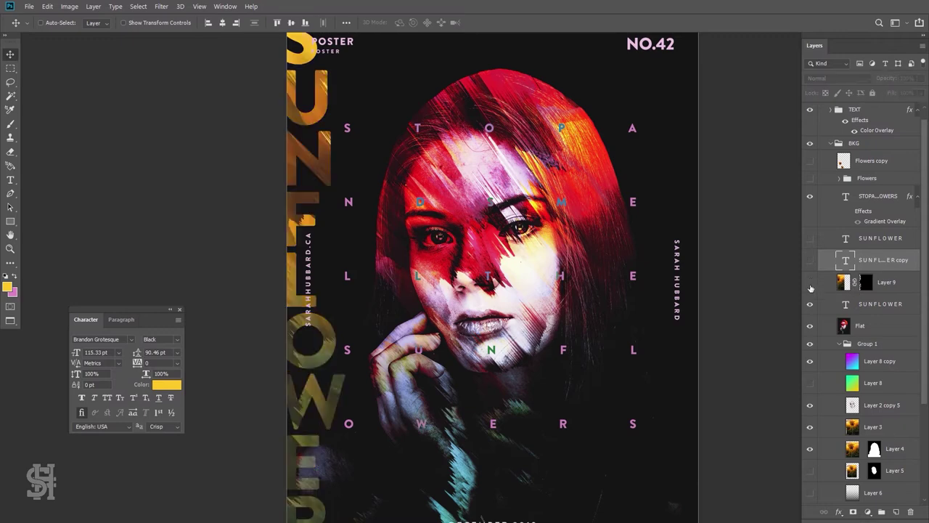
{"action": "left_click_drag", "start_coordinate": [814, 283], "coordinate": [814, 263]}
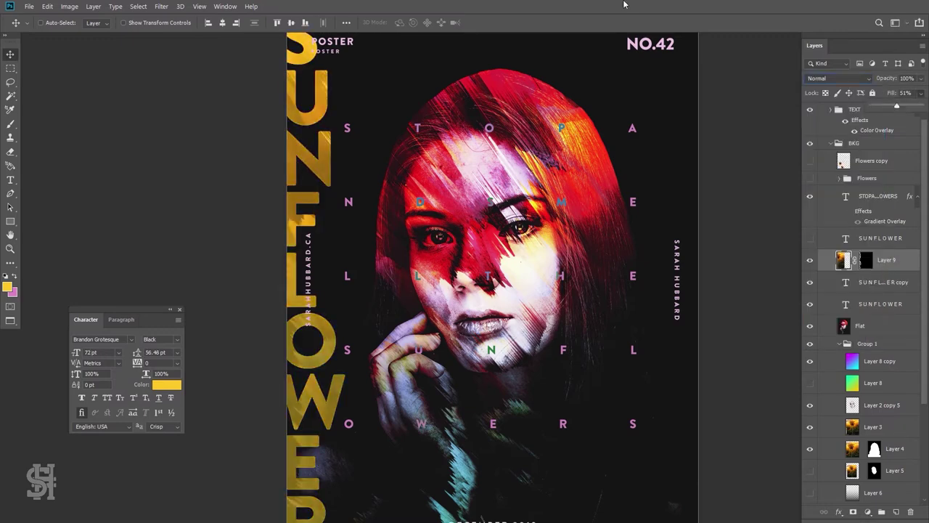
{"action": "key", "text": "z"}
{"action": "key", "text": "ctrl+0"}
{"action": "left_click", "coordinate": [522, 269]}
{"action": "key", "text": "v"}
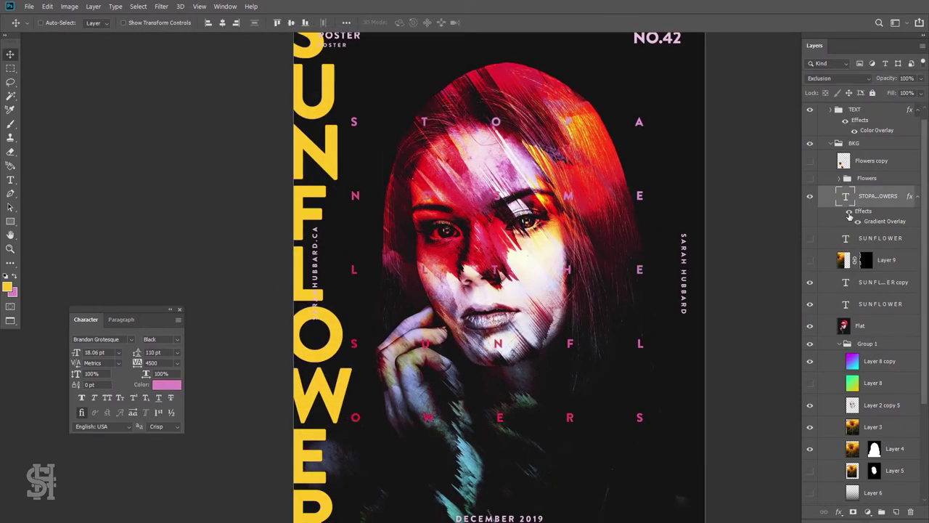
Hide the quote grid's gradient overlay and scale the grid down to about 14.93 pt
{"action": "left_click", "coordinate": [849, 212]}
{"action": "left_click_drag", "start_coordinate": [697, 117], "coordinate": [666, 147]}
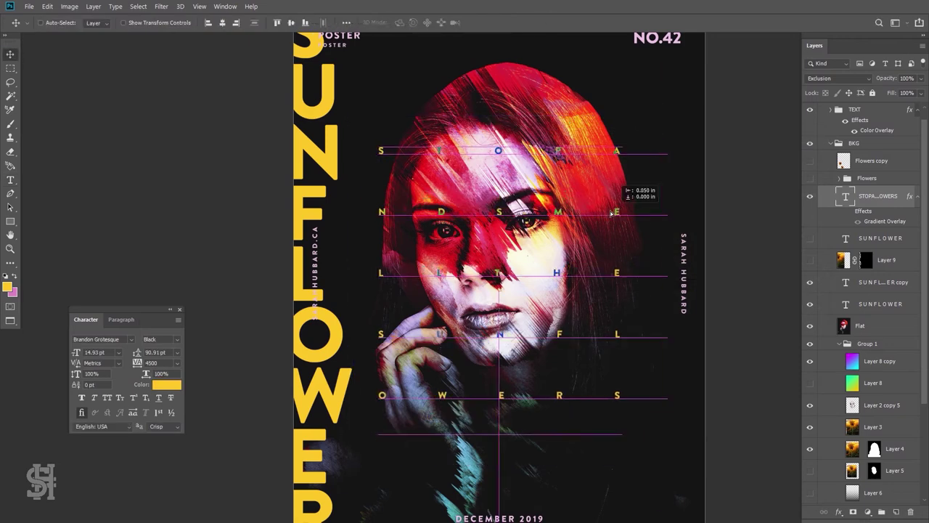
{"action": "key", "text": "Return"}
{"action": "key", "text": "z"}
{"action": "key", "text": "ctrl+0"}
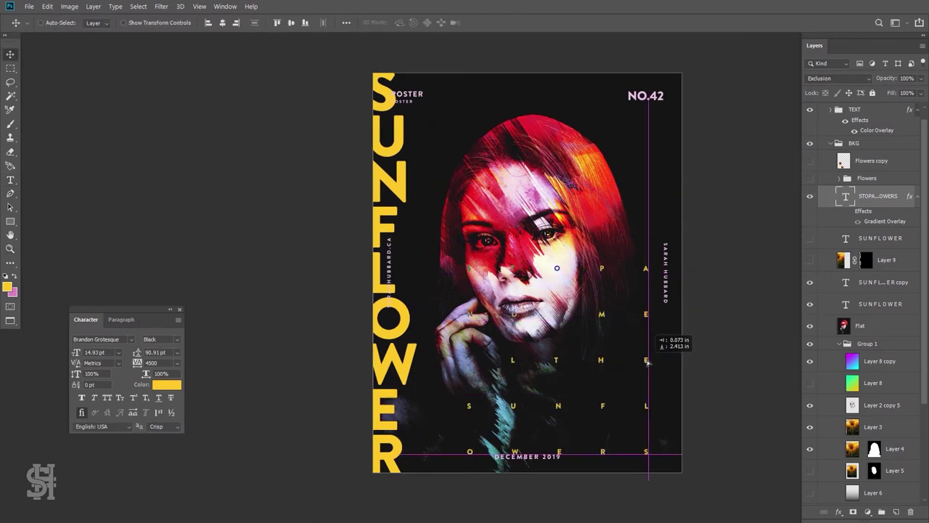
{"action": "key", "text": "ctrl+shift+alt+e"}
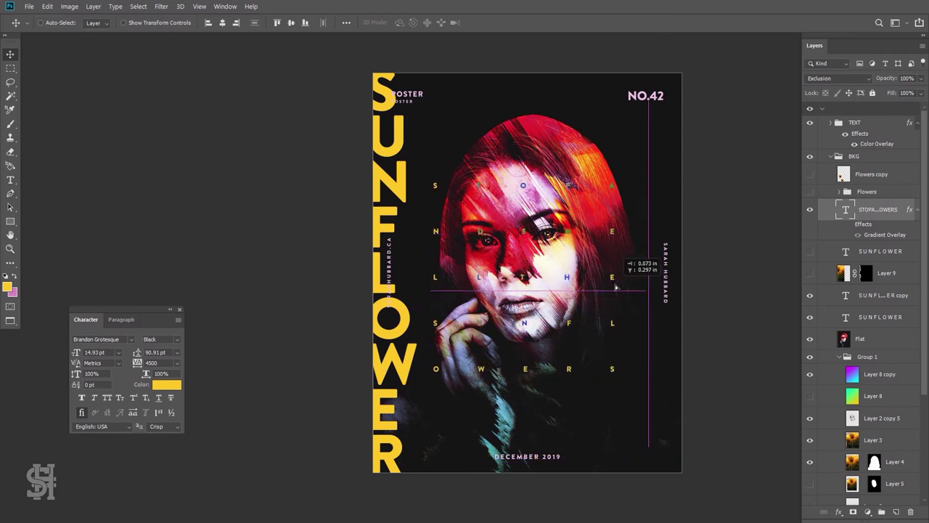
{"action": "left_click", "coordinate": [837, 78]}
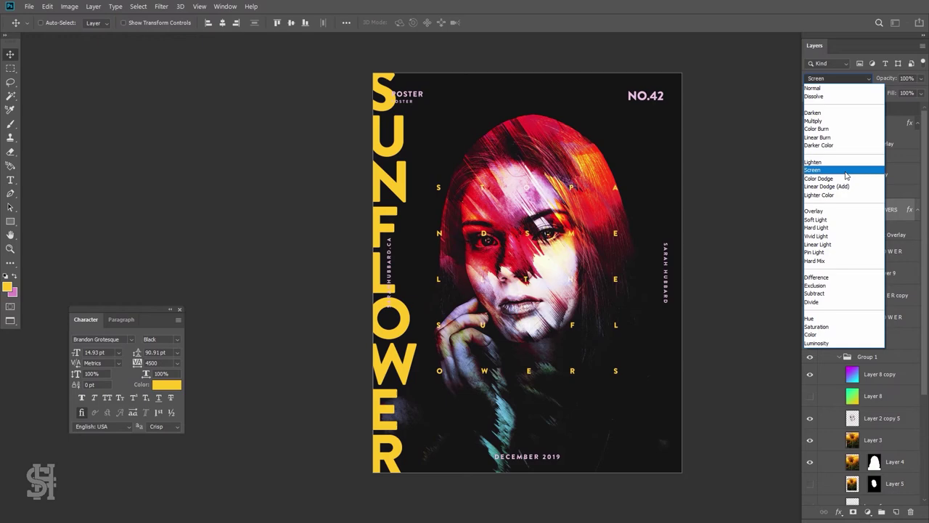
Blend the quote grid in Screen mode and move the SUNFLOWER copy to the poster centre
{"action": "left_click", "coordinate": [844, 169]}
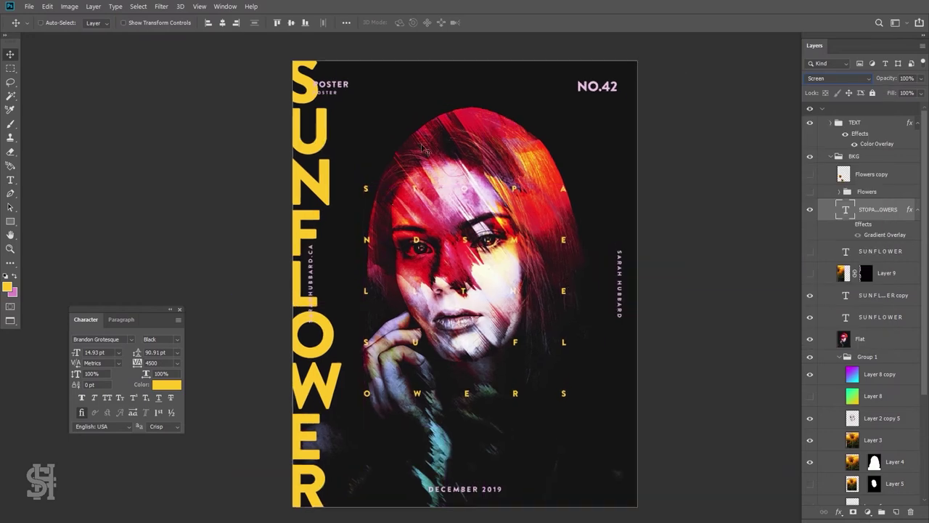
{"action": "left_click", "coordinate": [844, 294]}
{"action": "left_click_drag", "start_coordinate": [310, 290], "coordinate": [473, 291]}
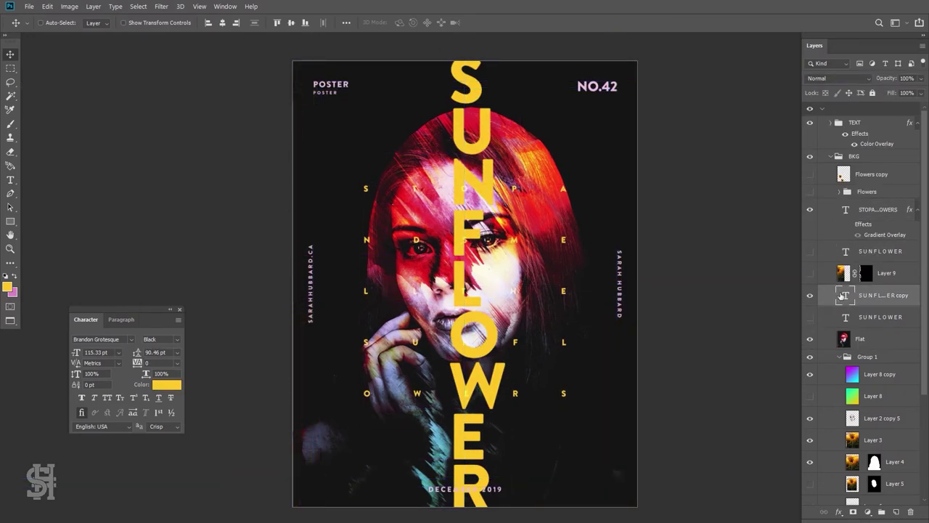
Set the centred SUNFLOWER to Lighten with 0% fill and a 9 px inside yellow stroke
{"action": "left_click", "coordinate": [121, 319]}
{"action": "left_click", "coordinate": [86, 319]}
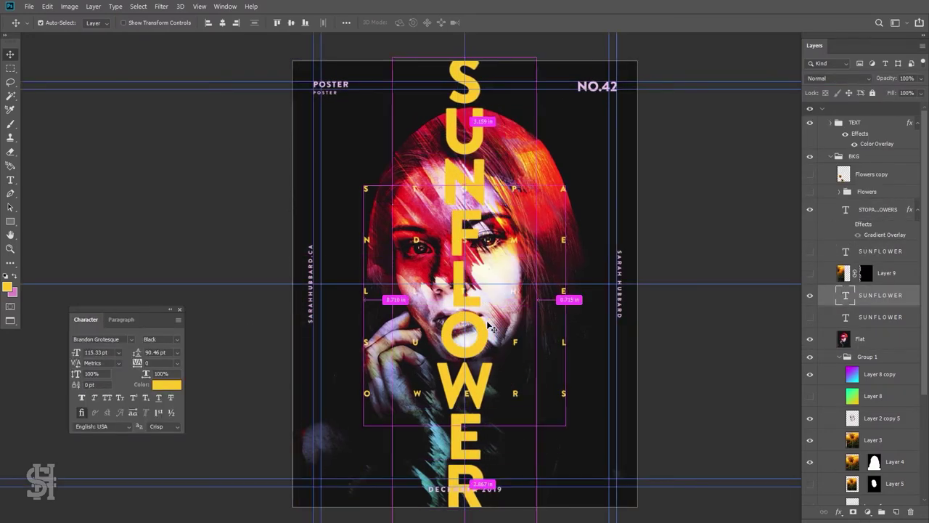
{"action": "left_click", "coordinate": [838, 77]}
{"action": "left_click", "coordinate": [813, 162]}
{"action": "mouse_move", "coordinate": [921, 92]}
{"action": "left_mouse_down"}
{"action": "mouse_move", "coordinate": [883, 108]}
{"action": "mouse_move", "coordinate": [911, 112]}
{"action": "mouse_move", "coordinate": [849, 106]}
{"action": "left_mouse_up"}
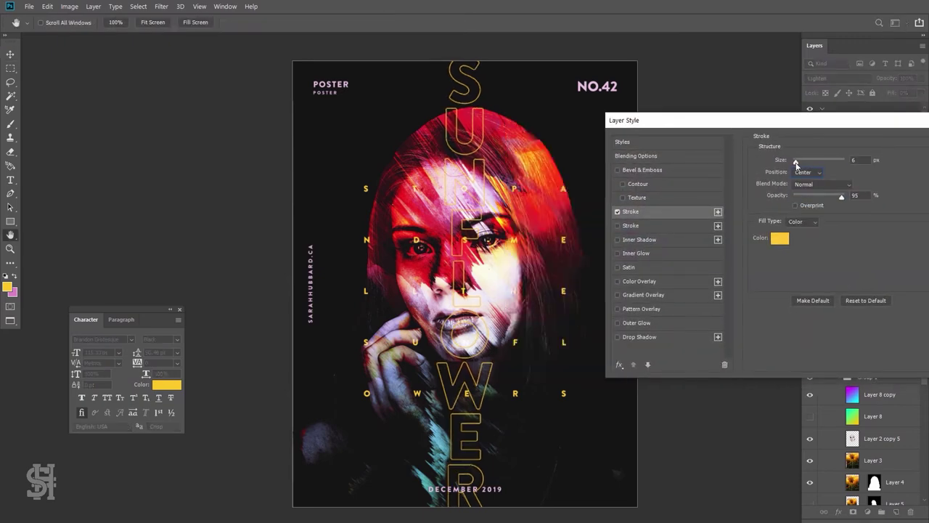
{"action": "left_click_drag", "start_coordinate": [797, 163], "coordinate": [801, 166]}
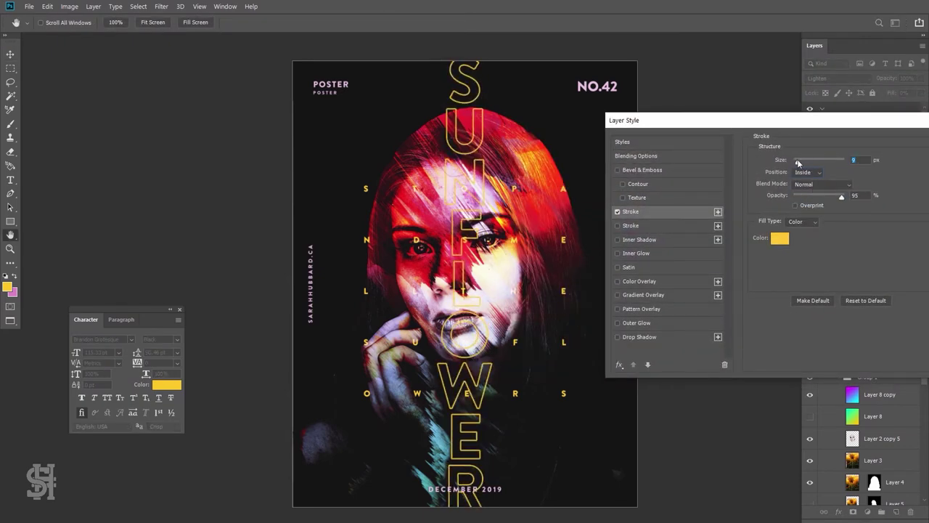
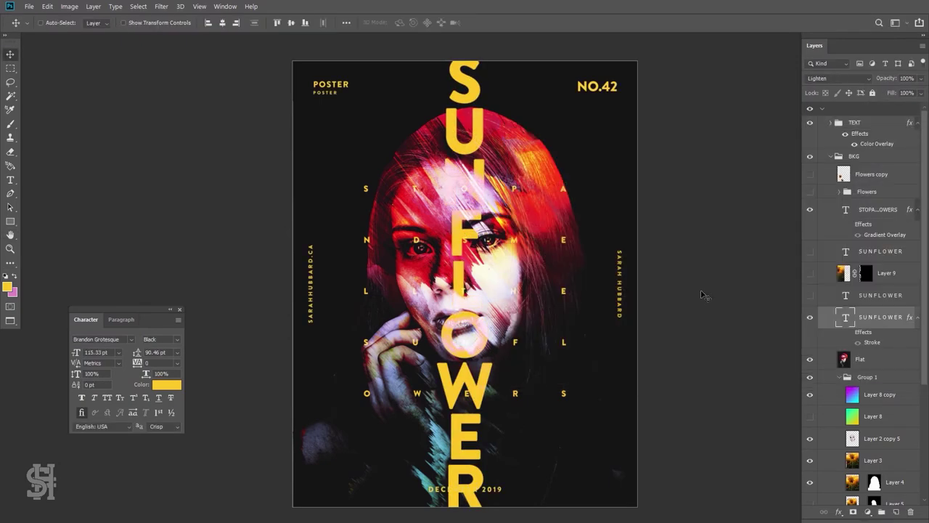
Enlarge the portrait, then show and reposition the Flat copy on the poster
{"action": "left_click_drag", "start_coordinate": [708, 145], "coordinate": [717, 137]}
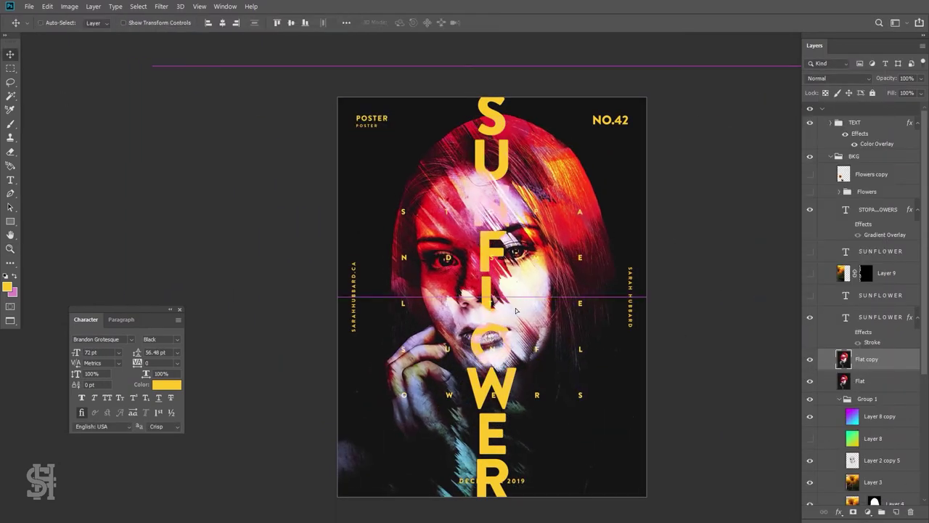
{"action": "left_click", "coordinate": [810, 358]}
{"action": "left_click_drag", "start_coordinate": [541, 222], "coordinate": [543, 228]}
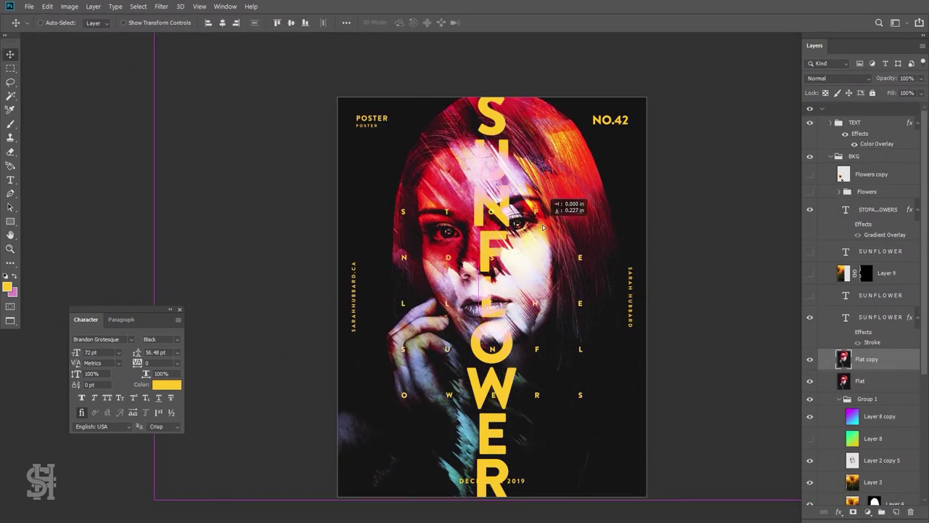
Add Layer 10 with a 100% black gradient at the top, then start scaling the SUNFLOWER title
{"action": "key", "text": "ctrl+shift+alt+n"}
{"action": "key", "text": "g"}
{"action": "left_click_drag", "start_coordinate": [539, 276], "coordinate": [539, 140]}
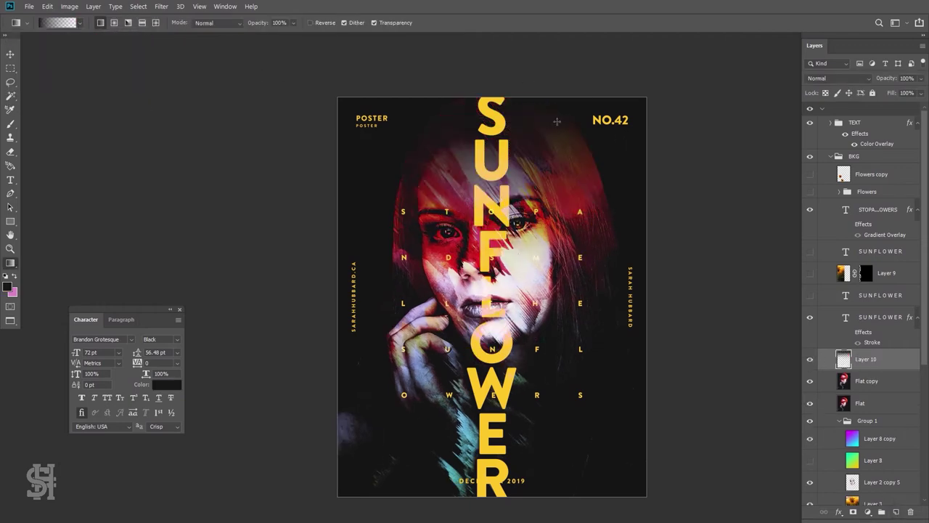
{"action": "left_click_drag", "start_coordinate": [871, 109], "coordinate": [926, 109]}
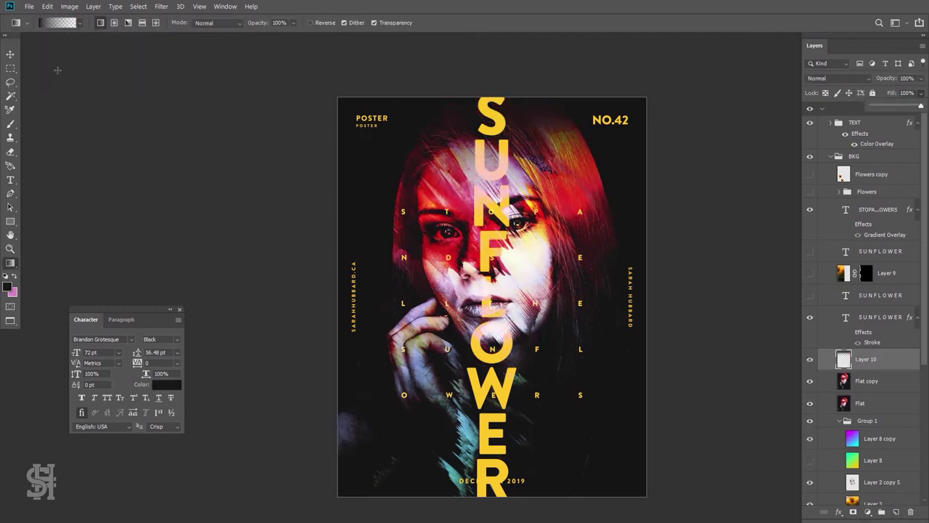
{"action": "left_click", "coordinate": [881, 317]}
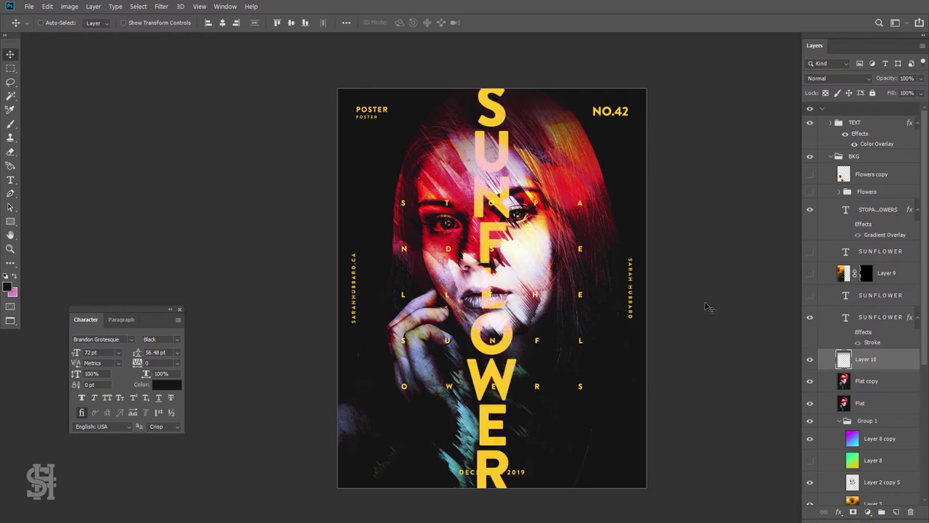
{"action": "key", "text": "ctrl+t"}
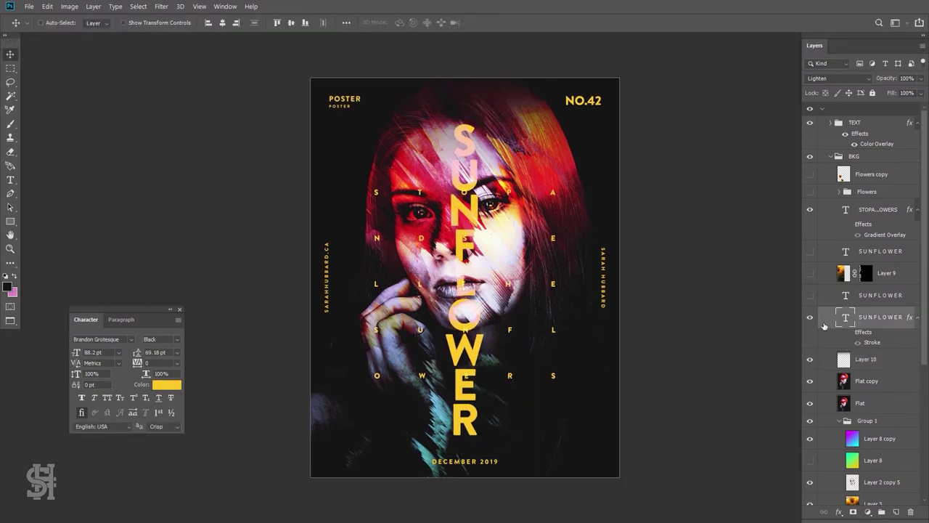
Recolour the SUNFLOWER title text orange
{"action": "double_click", "coordinate": [840, 319]}
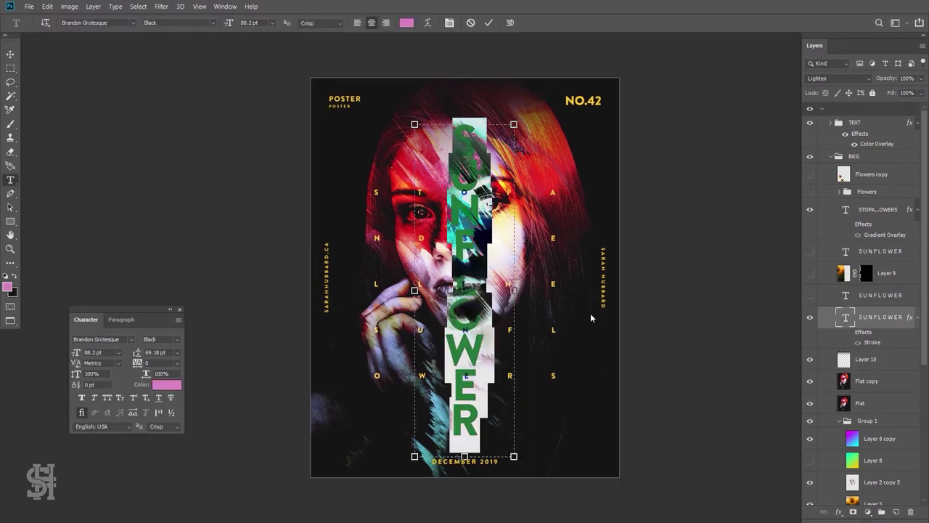
{"action": "left_click", "coordinate": [166, 384]}
{"action": "left_click", "coordinate": [797, 152]}
{"action": "key", "text": "ctrl+Return"}
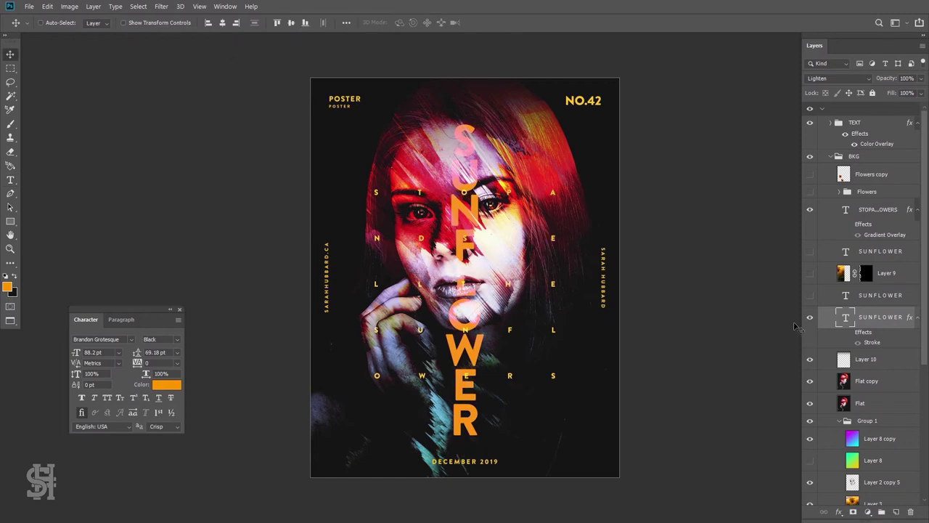
Add a cyan Color Overlay to the SUNFLOWER layer and lower its opacity
{"action": "double_click", "coordinate": [862, 336]}
{"action": "left_click", "coordinate": [603, 293]}
{"action": "left_click", "coordinate": [828, 174]}
{"action": "left_click", "coordinate": [703, 232]}
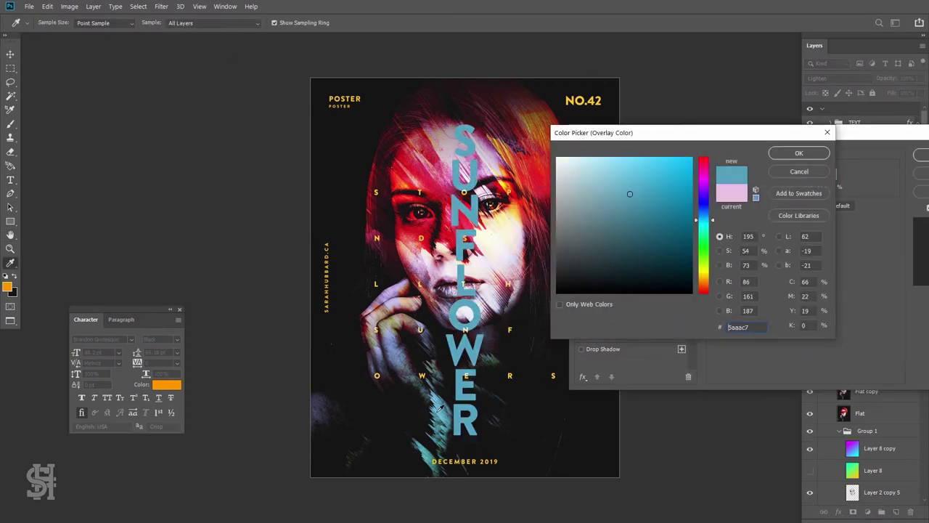
{"action": "left_click", "coordinate": [772, 152]}
{"action": "left_click_drag", "start_coordinate": [808, 188], "coordinate": [779, 191]}
Change the overlay's blend mode and colour to pink, then set SUNFLOWER to Color Dodge
{"action": "left_click", "coordinate": [784, 175]}
{"action": "left_click", "coordinate": [781, 201]}
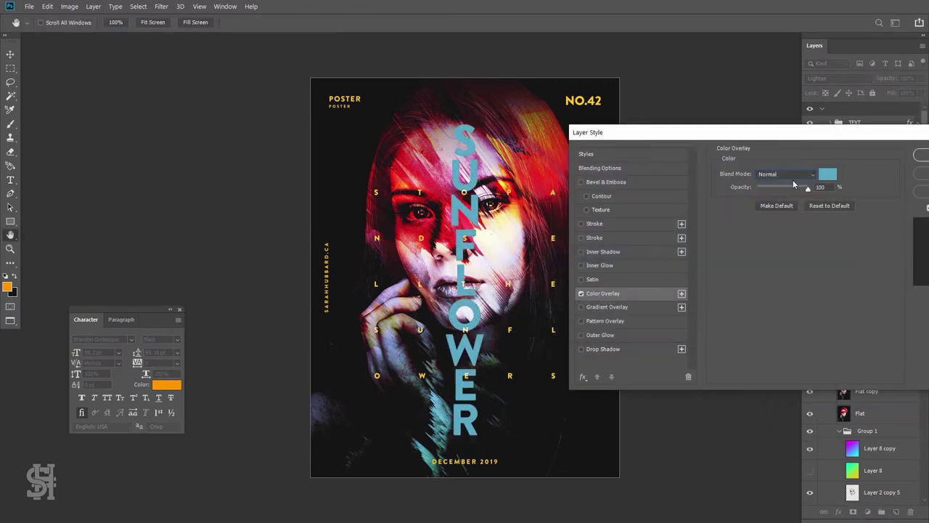
{"action": "left_click", "coordinate": [826, 175]}
{"action": "left_click", "coordinate": [797, 152]}
{"action": "left_click", "coordinate": [919, 154]}
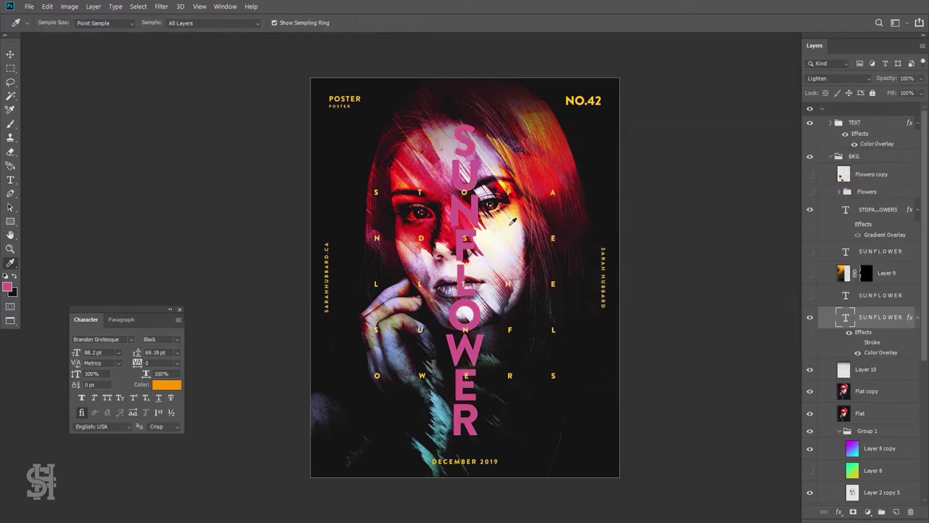
{"action": "left_click", "coordinate": [9, 286]}
{"action": "left_click", "coordinate": [839, 78]}
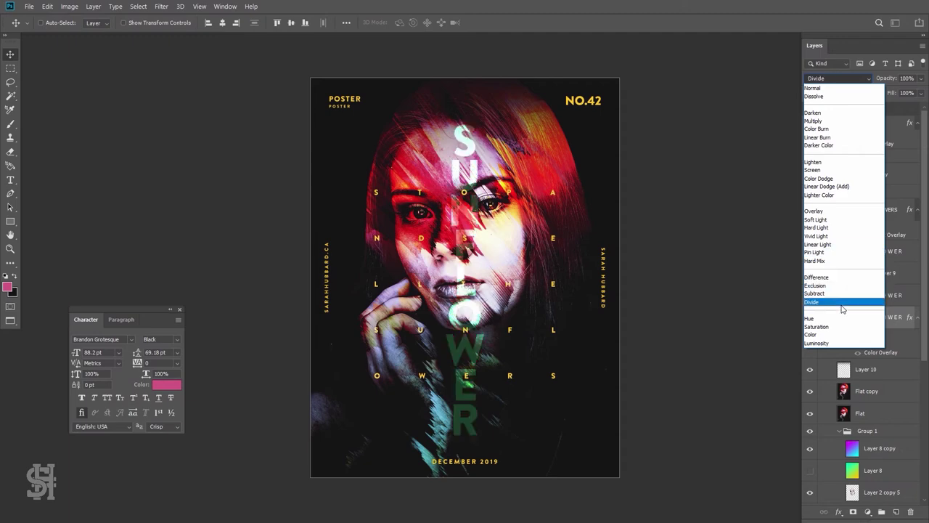
{"action": "left_click", "coordinate": [855, 180]}
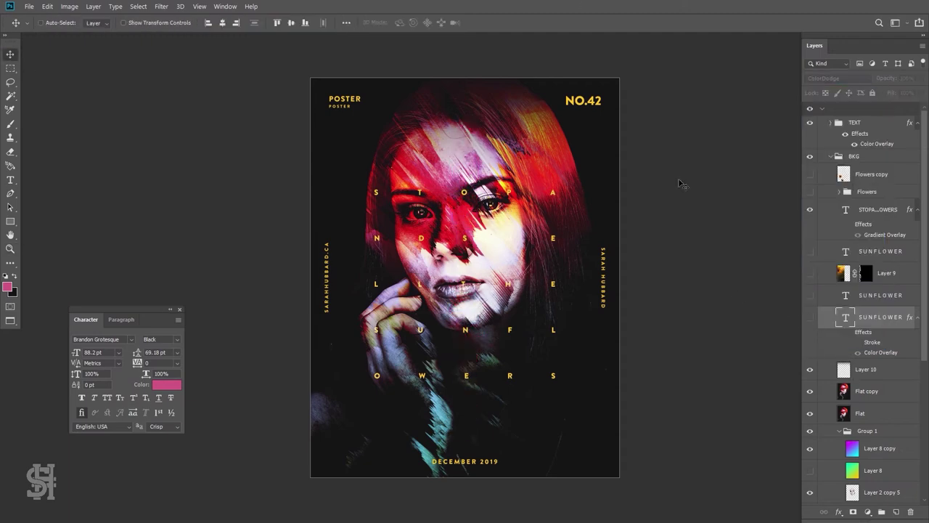
Change the blend mode of the spaced-letters text layer
{"action": "left_click", "coordinate": [467, 242], "text": "ctrl"}
{"action": "key", "text": "ctrl+plus"}
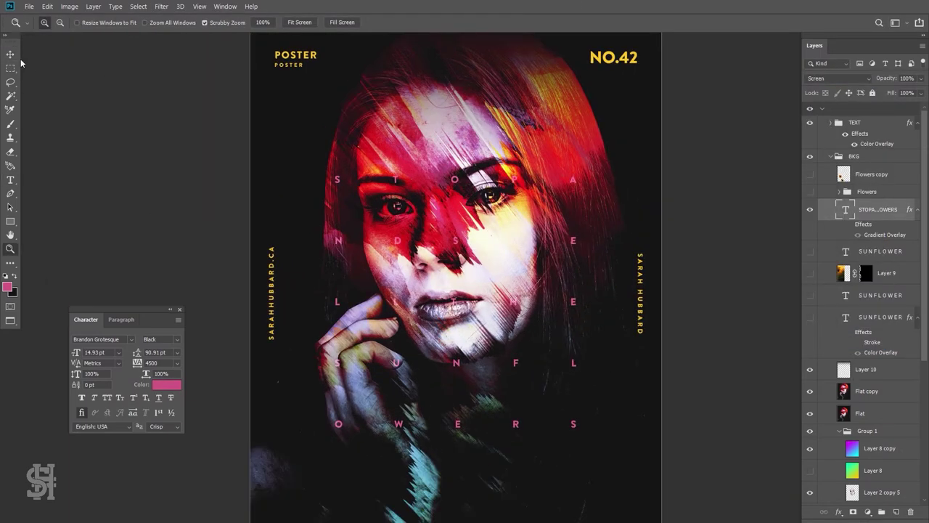
{"action": "left_click", "coordinate": [838, 78]}
{"action": "left_click", "coordinate": [827, 182]}
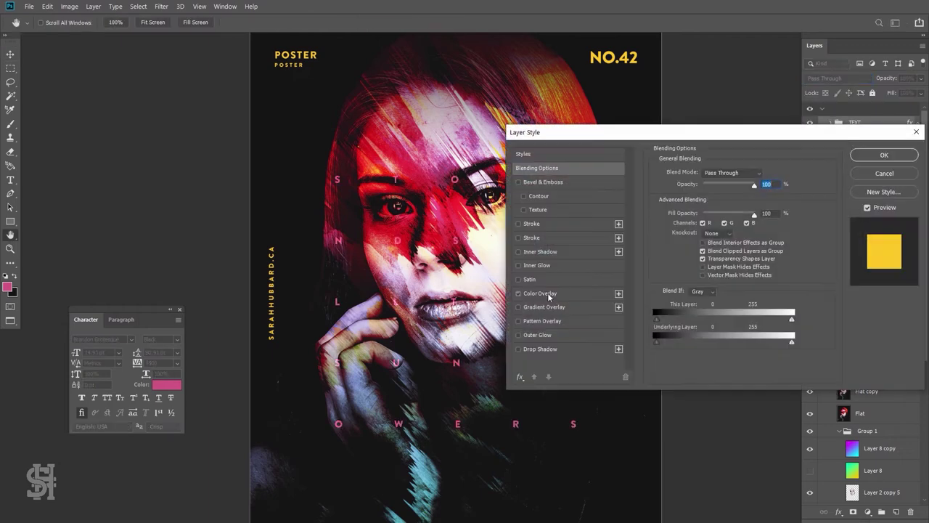
Give the TEXT group a pink Color Overlay
{"action": "double_click", "coordinate": [881, 352]}
{"action": "left_click", "coordinate": [161, 389]}
{"action": "left_click", "coordinate": [799, 152]}
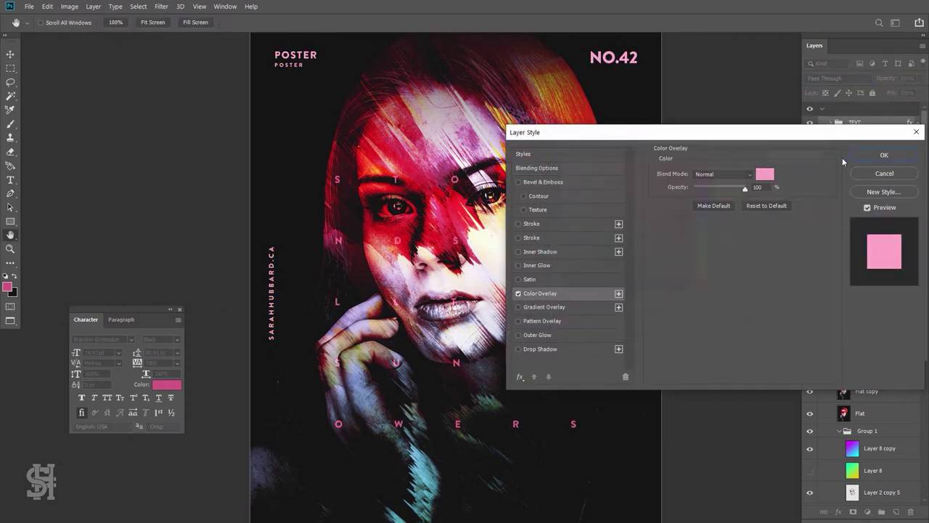
{"action": "left_click", "coordinate": [885, 155]}
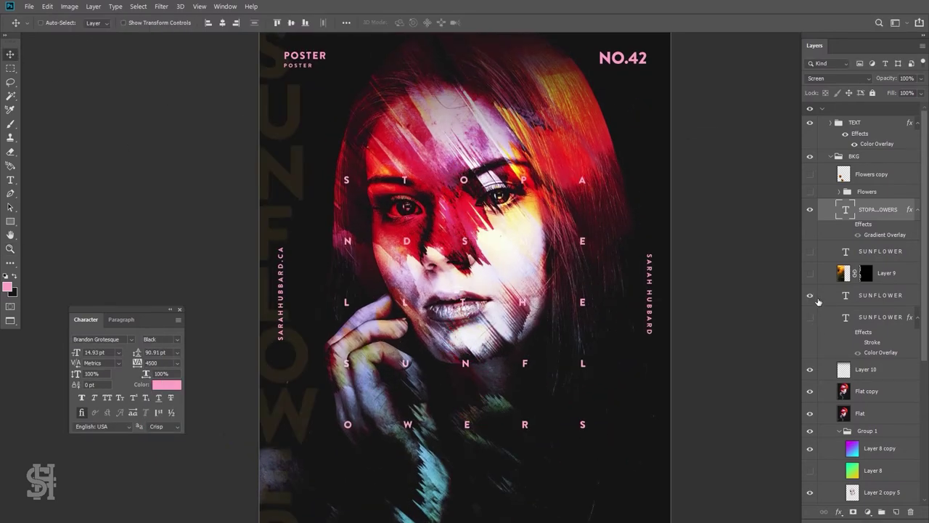
Set the Sunflowers headline font to Cosmonaut Bold
{"action": "double_click", "coordinate": [843, 208]}
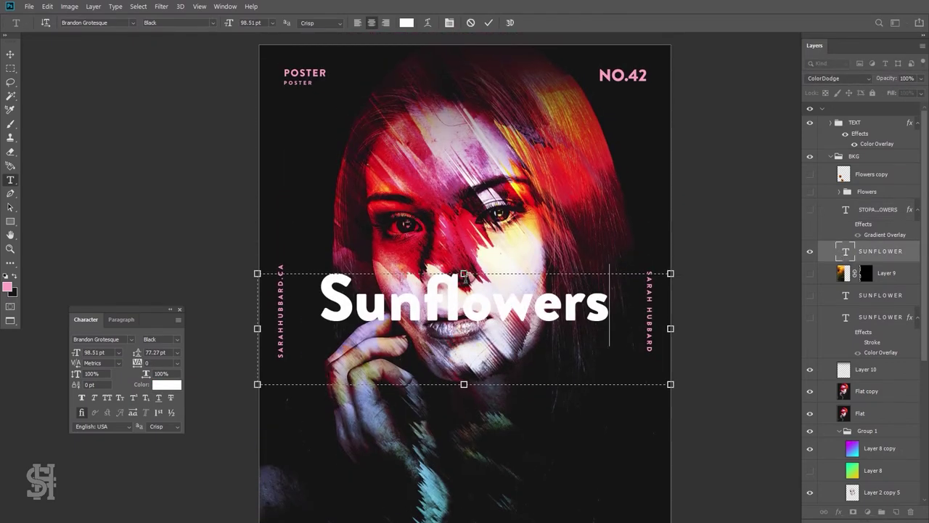
{"action": "left_click", "coordinate": [101, 339]}
{"action": "type", "text": "Brig"}
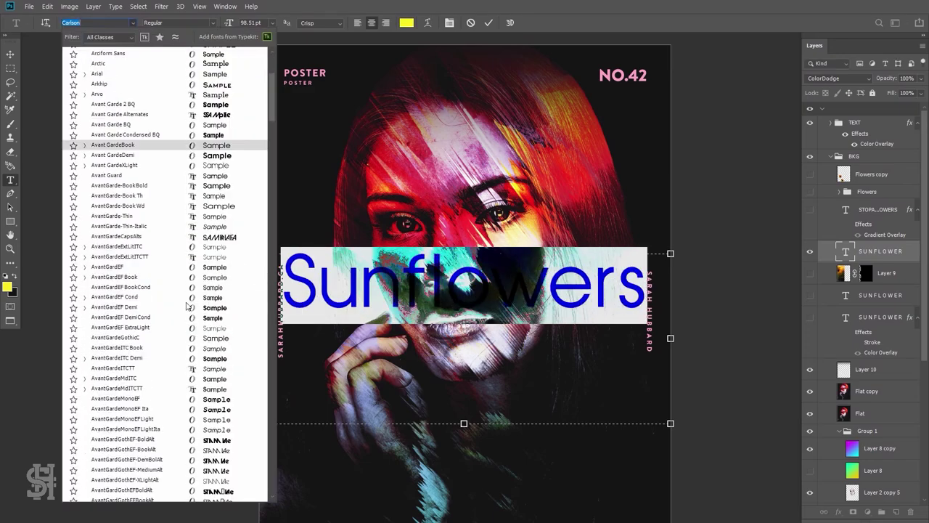
{"action": "scroll", "coordinate": [187, 306], "scroll_direction": "down", "scroll_amount": 5}
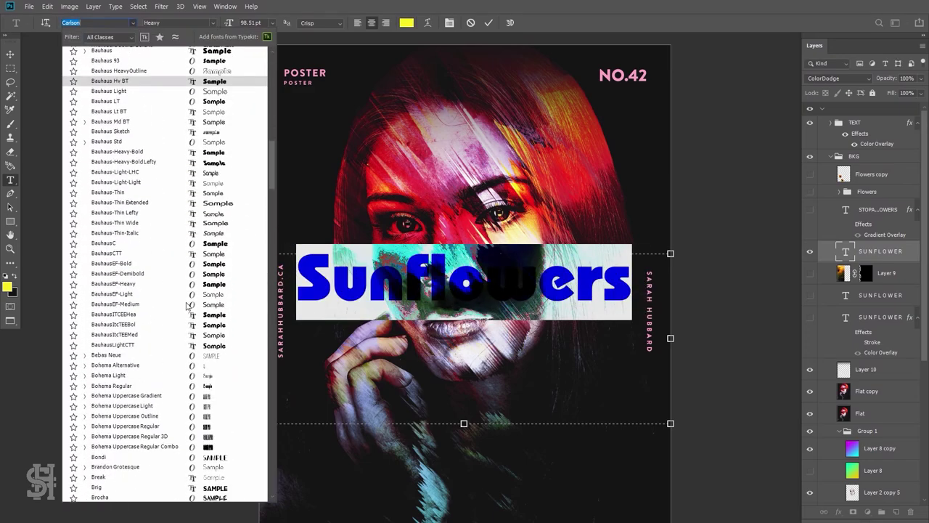
{"action": "scroll", "coordinate": [187, 306], "scroll_direction": "down", "scroll_amount": 5}
{"action": "scroll", "coordinate": [188, 307], "scroll_direction": "down", "scroll_amount": 5}
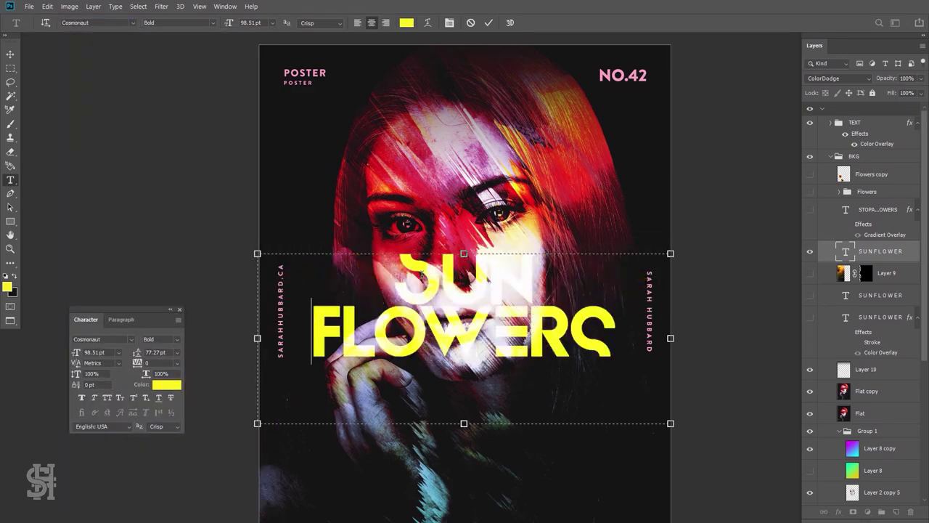
Move the headline below the face, narrow its text box into three lines, and hide guides
{"action": "key", "text": "t"}
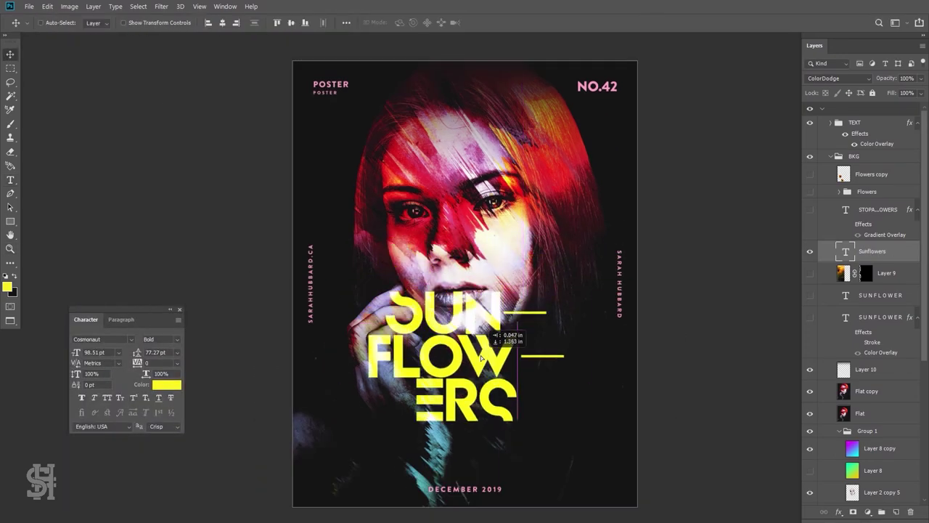
{"action": "left_click_drag", "start_coordinate": [396, 206], "coordinate": [396, 276]}
{"action": "left_click_drag", "start_coordinate": [570, 378], "coordinate": [571, 378]}
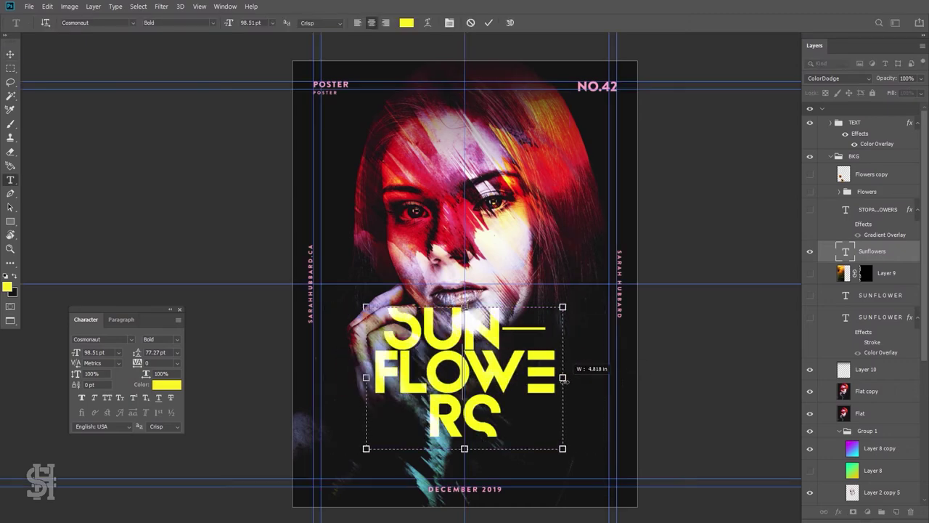
{"action": "key", "text": "ctrl+Return"}
{"action": "key", "text": "v"}
{"action": "key", "text": "ctrl+semicolon"}
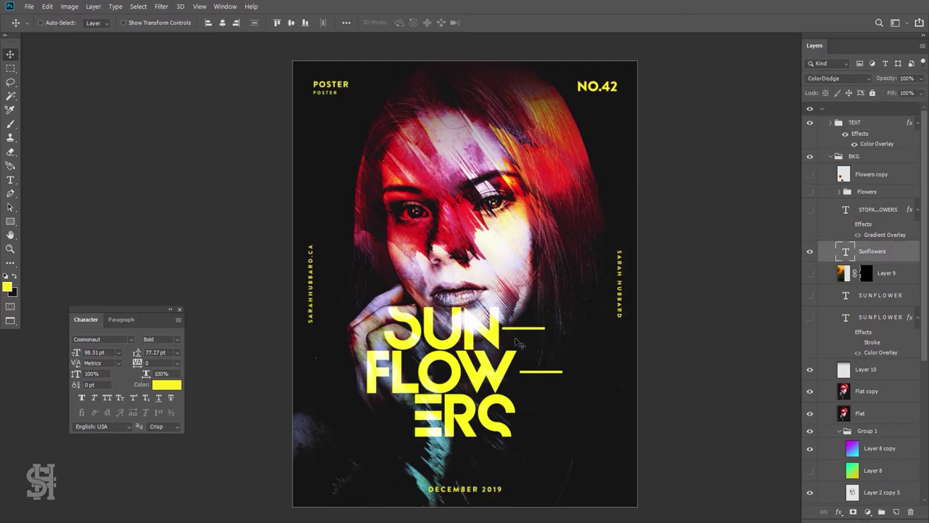
Shrink the headline and move it lower on the poster
{"action": "key", "text": "ctrl+t"}
{"action": "left_click_drag", "start_coordinate": [518, 342], "coordinate": [571, 467]}
{"action": "left_click_drag", "start_coordinate": [472, 377], "coordinate": [487, 413]}
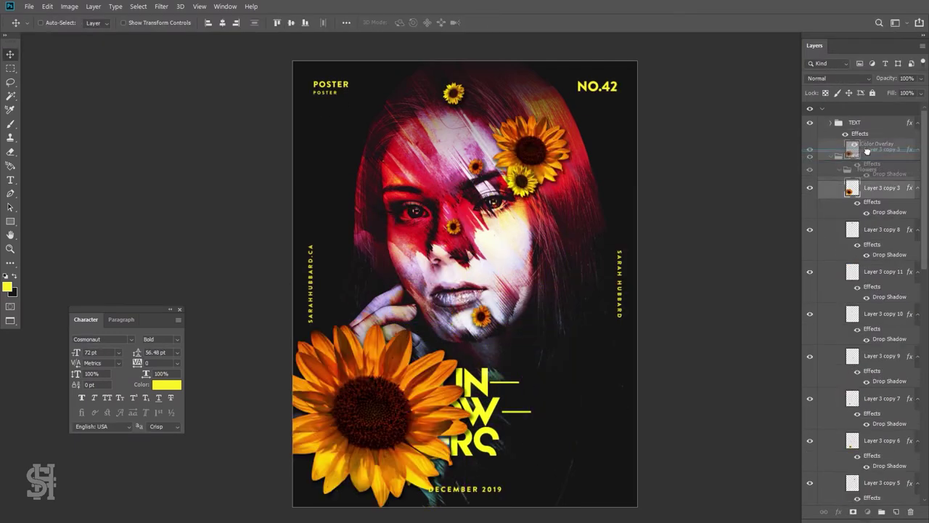
Shrink the big sunflower over the headline and duplicate it
{"action": "left_click_drag", "start_coordinate": [374, 403], "coordinate": [498, 290]}
{"action": "key", "text": "ctrl+t"}
{"action": "mouse_move", "coordinate": [523, 333]}
{"action": "left_mouse_down"}
{"action": "mouse_move", "coordinate": [560, 353]}
{"action": "mouse_move", "coordinate": [519, 329]}
{"action": "mouse_move", "coordinate": [477, 245]}
{"action": "mouse_move", "coordinate": [570, 356]}
{"action": "mouse_move", "coordinate": [544, 345]}
{"action": "left_mouse_up"}
{"action": "key", "text": "ctrl+j"}
{"action": "key", "text": "ctrl+t"}
{"action": "key", "text": "Return"}
Shift the sunflower copy's hue to +9 and blend it with Color Dodge
{"action": "left_click", "coordinate": [70, 6]}
{"action": "left_click", "coordinate": [218, 83]}
{"action": "left_click_drag", "start_coordinate": [751, 269], "coordinate": [756, 271]}
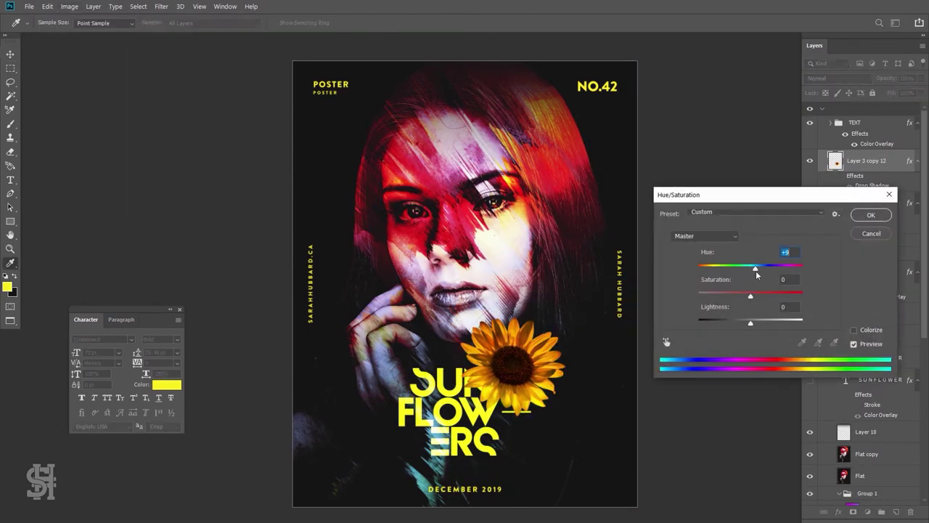
{"action": "left_click", "coordinate": [871, 215]}
{"action": "left_click", "coordinate": [838, 77]}
{"action": "left_click", "coordinate": [835, 178]}
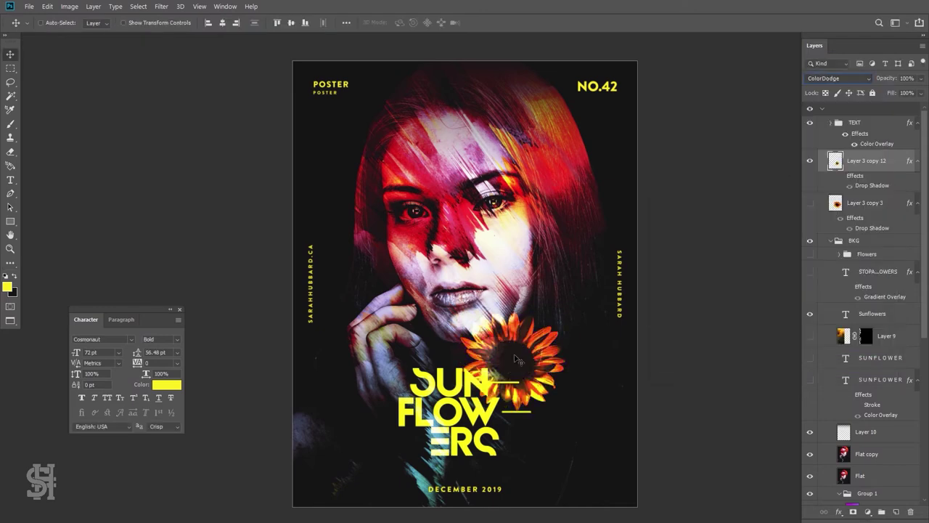
Reposition the small sunflower on the poster and return it to Normal blending
{"action": "key", "text": "z"}
{"action": "left_click", "coordinate": [446, 387]}
{"action": "left_click", "coordinate": [11, 55]}
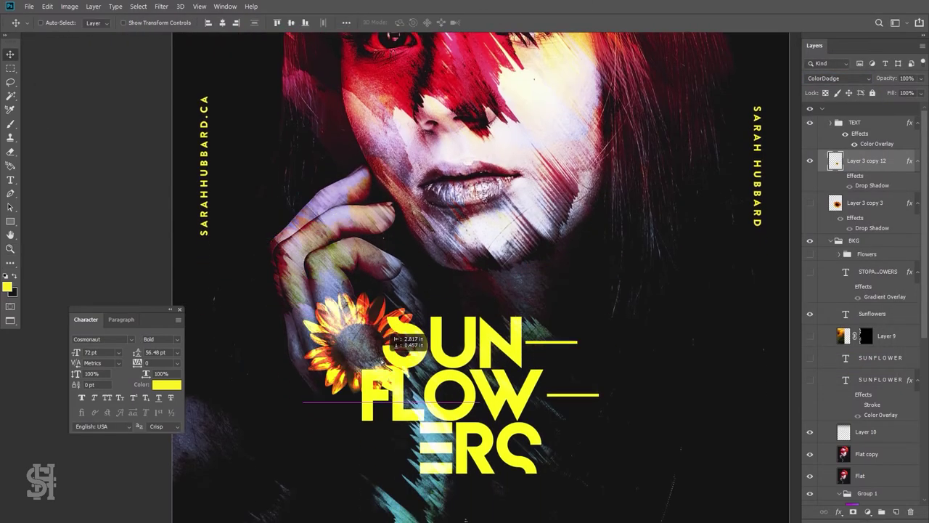
{"action": "key", "text": "ctrl+0"}
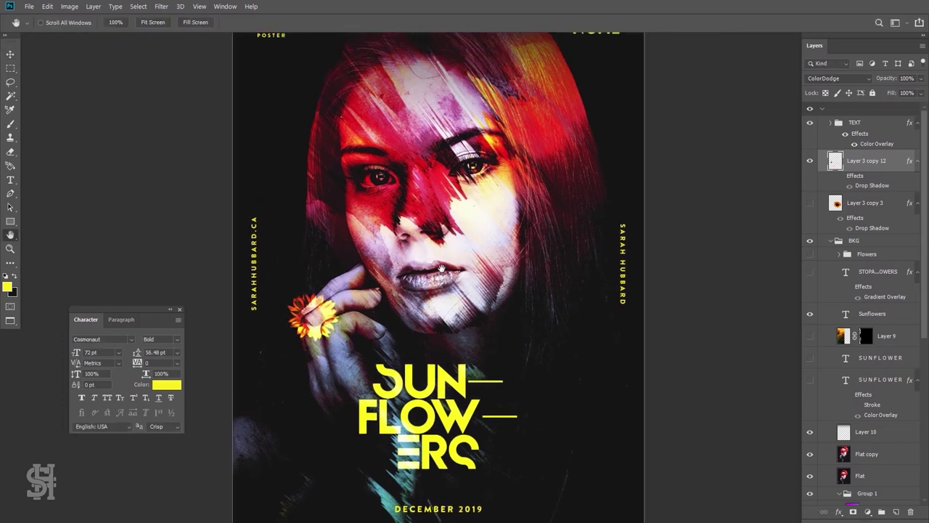
{"action": "left_click_drag", "start_coordinate": [368, 273], "coordinate": [340, 133]}
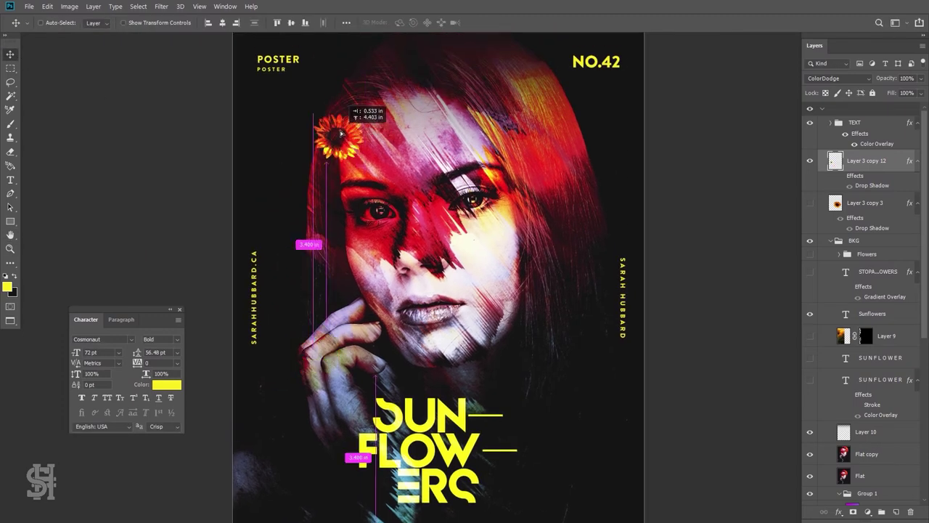
{"action": "left_click", "coordinate": [825, 80]}
{"action": "left_click", "coordinate": [820, 79]}
Disable the sunflower photo's mask, move it, then delete the large sunflower layer
{"action": "scroll", "coordinate": [864, 218], "scroll_direction": "down", "scroll_amount": 2}
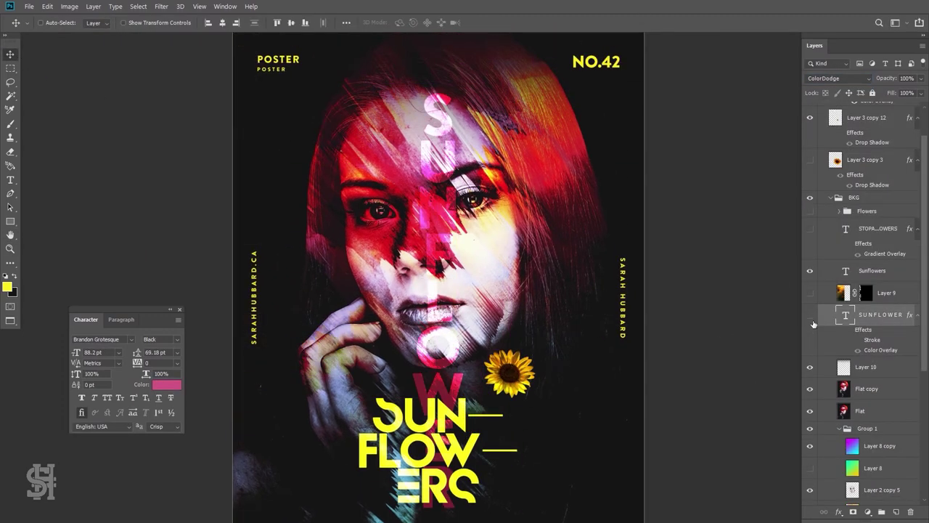
{"action": "right_click", "coordinate": [866, 292]}
{"action": "left_click", "coordinate": [835, 300]}
{"action": "left_click_drag", "start_coordinate": [390, 266], "coordinate": [530, 266]}
{"action": "key", "text": "Delete"}
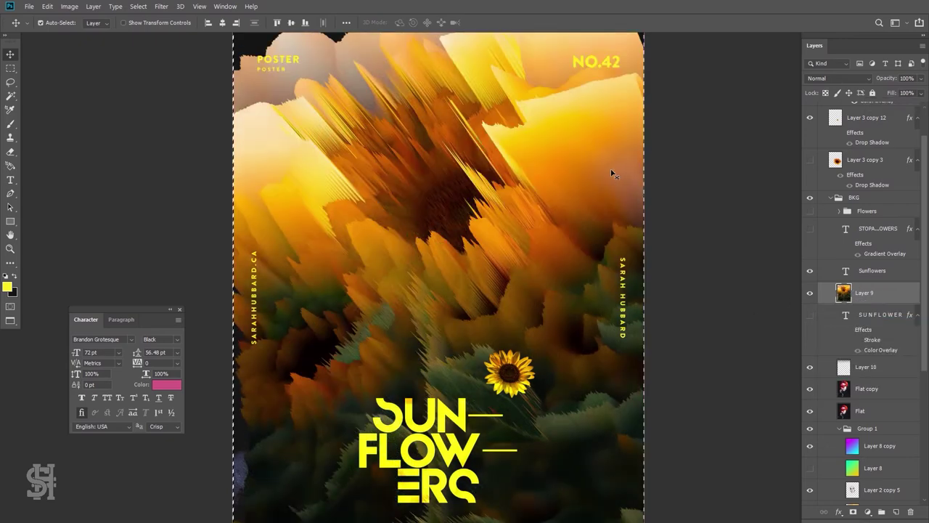
Paste the sunflower photo into a mask and set it to Lighten blending
{"action": "left_click", "coordinate": [47, 6]}
{"action": "left_click", "coordinate": [208, 119]}
{"action": "key", "text": "ctrl+t"}
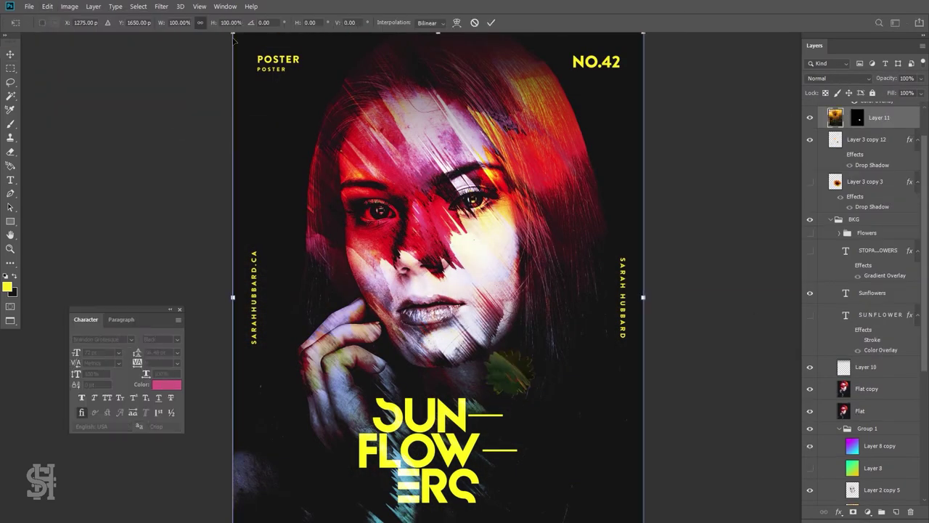
{"action": "left_click", "coordinate": [826, 78]}
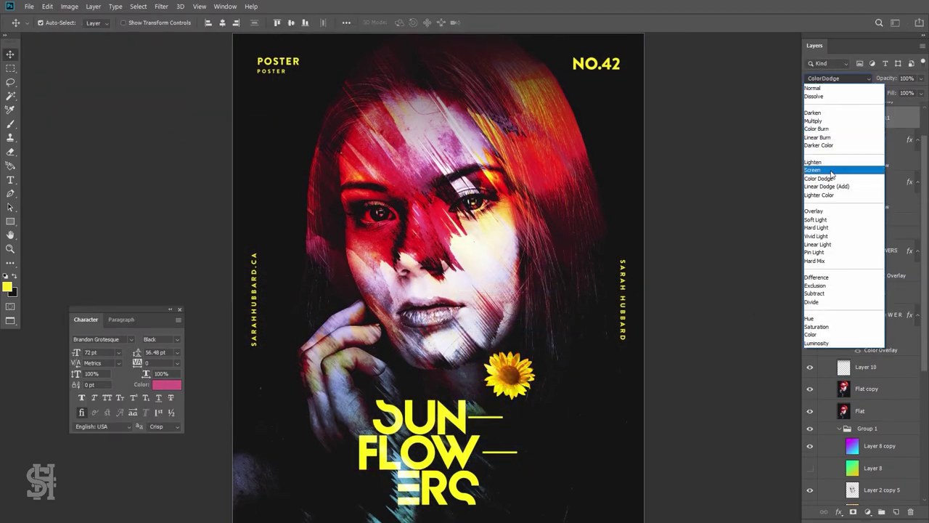
{"action": "key", "text": "Escape"}
{"action": "key", "text": "ctrl+plus"}
{"action": "left_click", "coordinate": [826, 78]}
{"action": "left_click", "coordinate": [826, 161]}
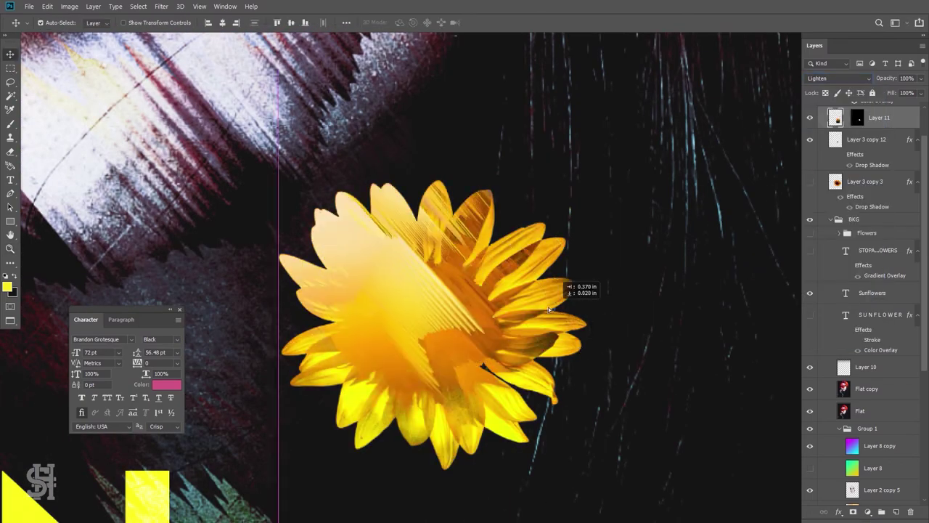
Move the pasted sunflower toward the title
{"action": "key", "text": "ctrl+minus"}
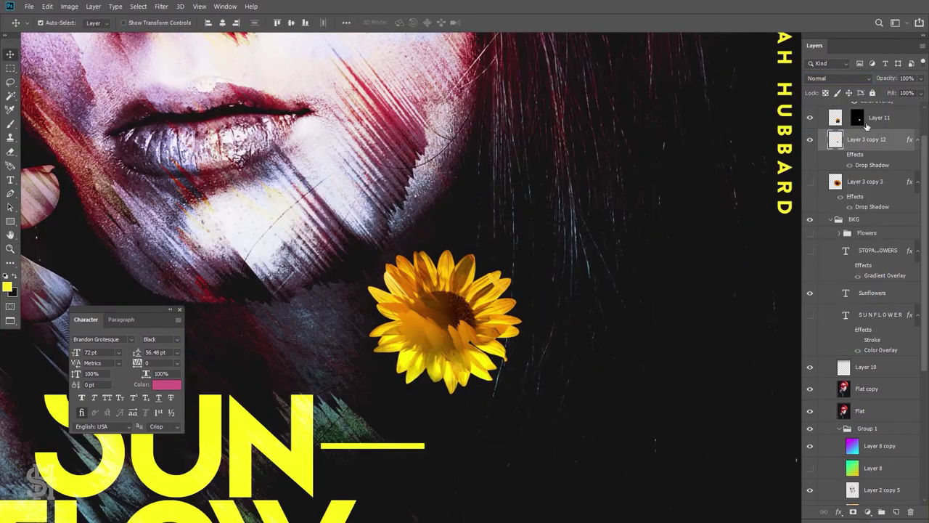
{"action": "scroll", "coordinate": [557, 337], "scroll_direction": "up", "scroll_amount": 1}
{"action": "mouse_move", "coordinate": [537, 331]}
{"action": "left_mouse_down"}
{"action": "mouse_move", "coordinate": [557, 337]}
{"action": "mouse_move", "coordinate": [472, 351]}
{"action": "left_mouse_up"}
{"action": "key", "text": "ctrl+minus"}
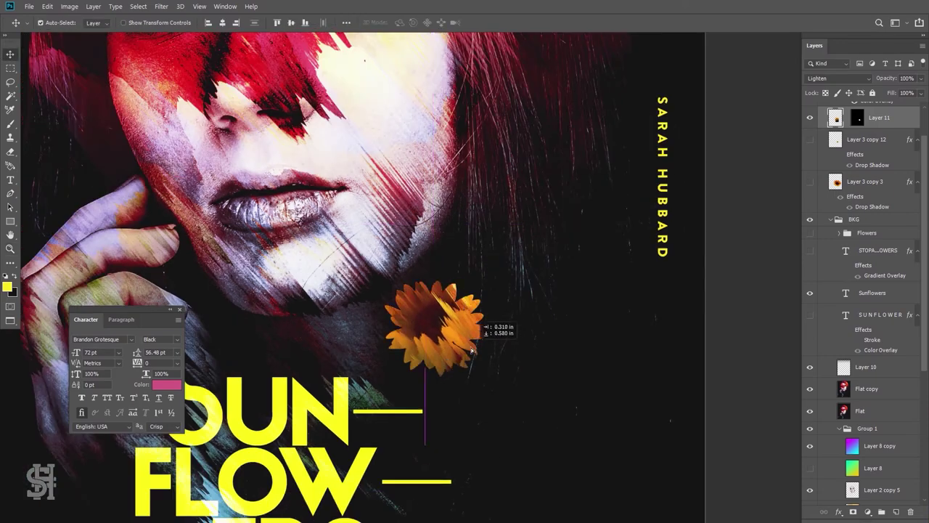
Shift the sunflower's hue toward orange-red and keep Normal blending
{"action": "left_click", "coordinate": [69, 6]}
{"action": "left_click", "coordinate": [320, 94]}
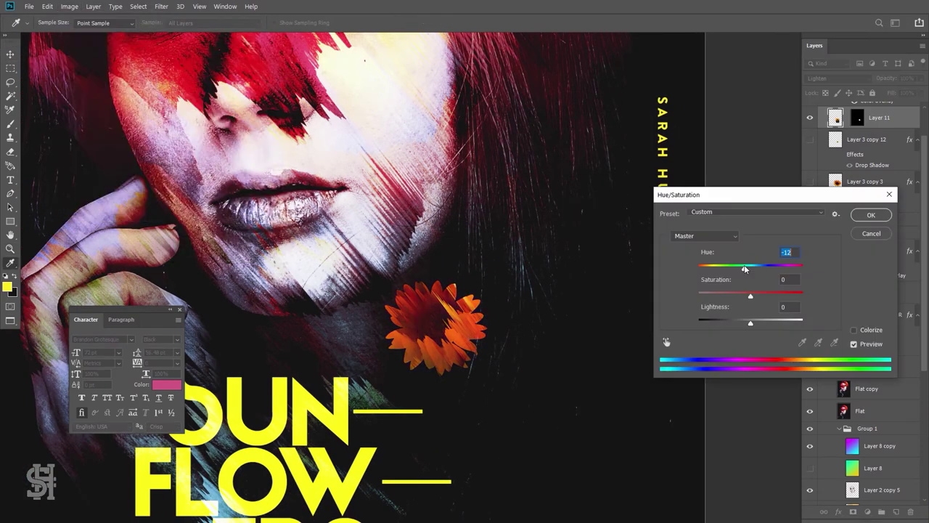
{"action": "left_click_drag", "start_coordinate": [751, 269], "coordinate": [742, 281]}
{"action": "left_click", "coordinate": [871, 214]}
{"action": "left_click", "coordinate": [839, 78]}
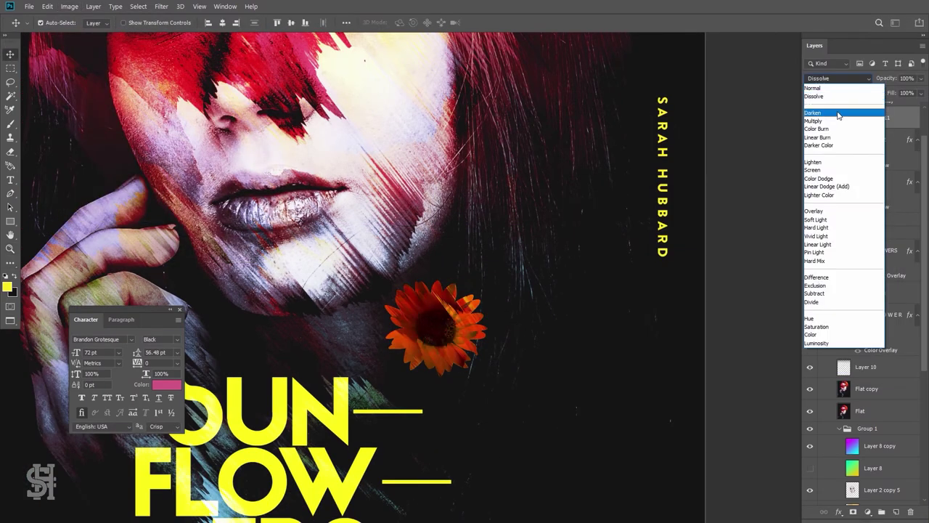
{"action": "key", "text": "Escape"}
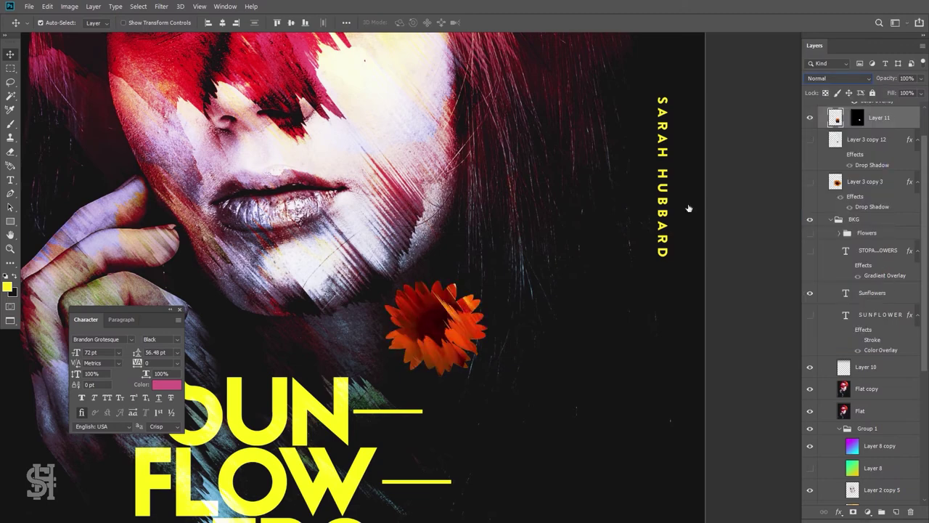
{"action": "key", "text": "ctrl+0"}
Duplicate the flower layer and move the copy across the poster
{"action": "right_click", "coordinate": [890, 117]}
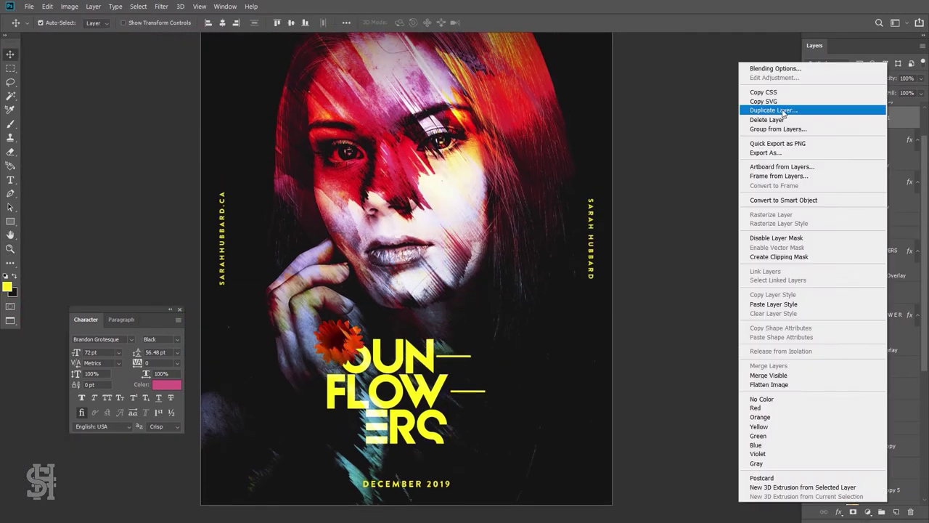
{"action": "left_click", "coordinate": [769, 108]}
{"action": "scroll", "coordinate": [675, 282], "scroll_direction": "up", "scroll_amount": 1}
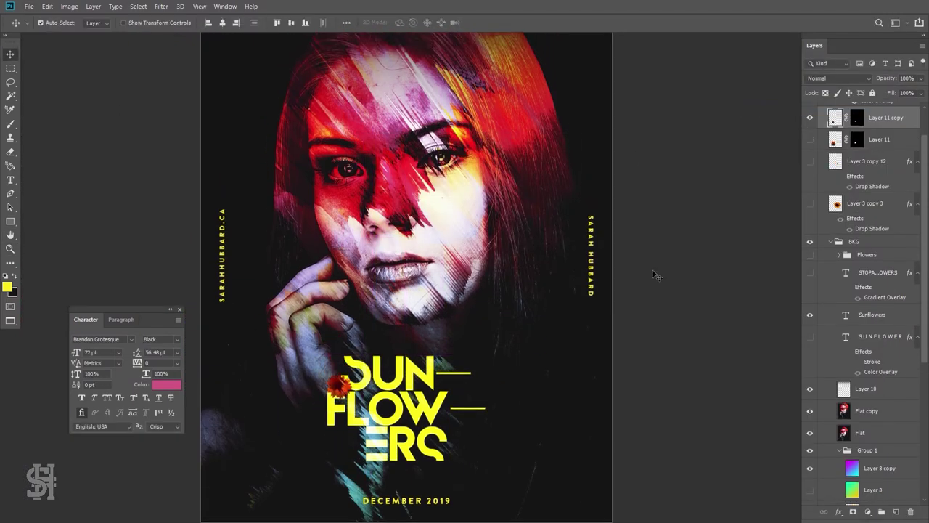
{"action": "right_click", "coordinate": [858, 117]}
{"action": "left_click", "coordinate": [835, 73]}
{"action": "right_click", "coordinate": [883, 117]}
{"action": "left_click_drag", "start_coordinate": [337, 384], "coordinate": [447, 456]}
Tint the flower copy yellow with Hue/Saturation and move it up the poster
{"action": "left_click", "coordinate": [69, 6]}
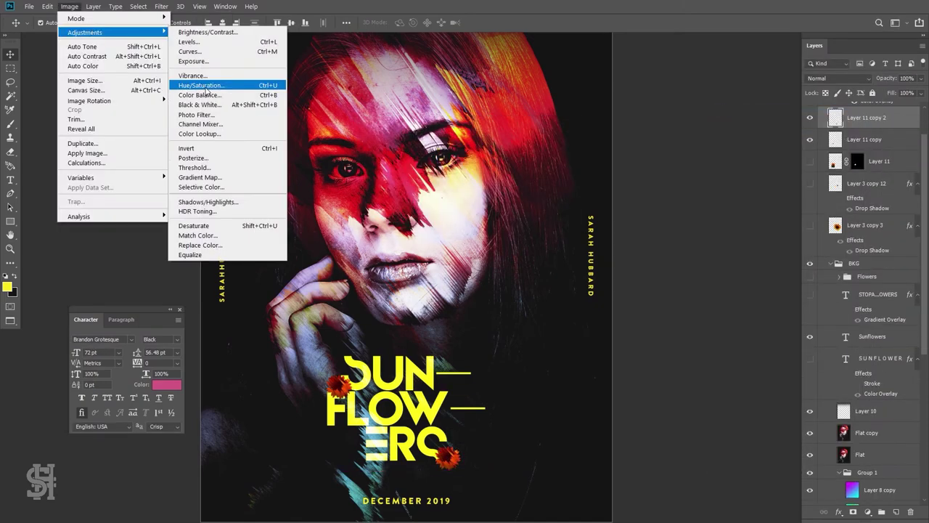
{"action": "left_click", "coordinate": [319, 119]}
{"action": "left_click_drag", "start_coordinate": [751, 267], "coordinate": [753, 268]}
{"action": "left_click", "coordinate": [871, 215]}
{"action": "left_click_drag", "start_coordinate": [447, 456], "coordinate": [277, 314]}
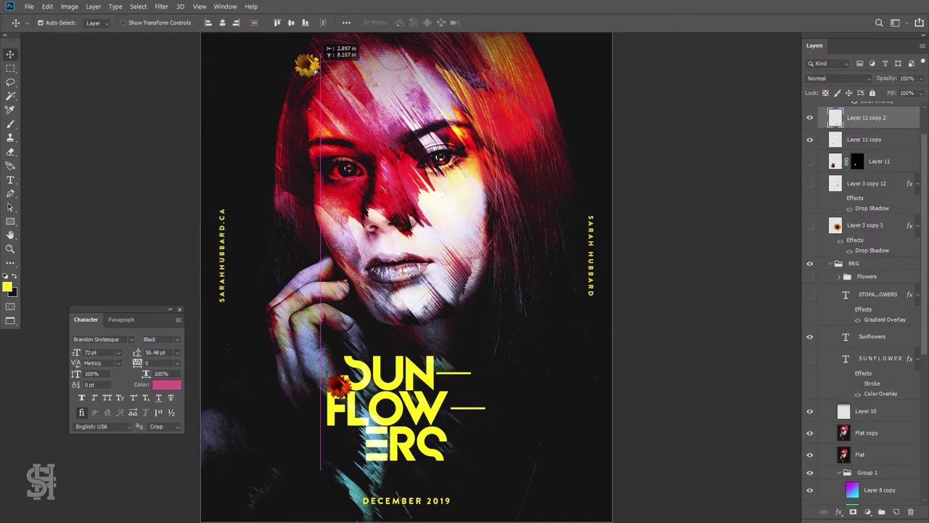
Shrink the yellow flower beside the final letters and group both flowers
{"action": "scroll", "coordinate": [454, 468], "scroll_direction": "up", "scroll_amount": 3}
{"action": "key", "text": "ctrl+t"}
{"action": "left_click_drag", "start_coordinate": [498, 369], "coordinate": [503, 267]}
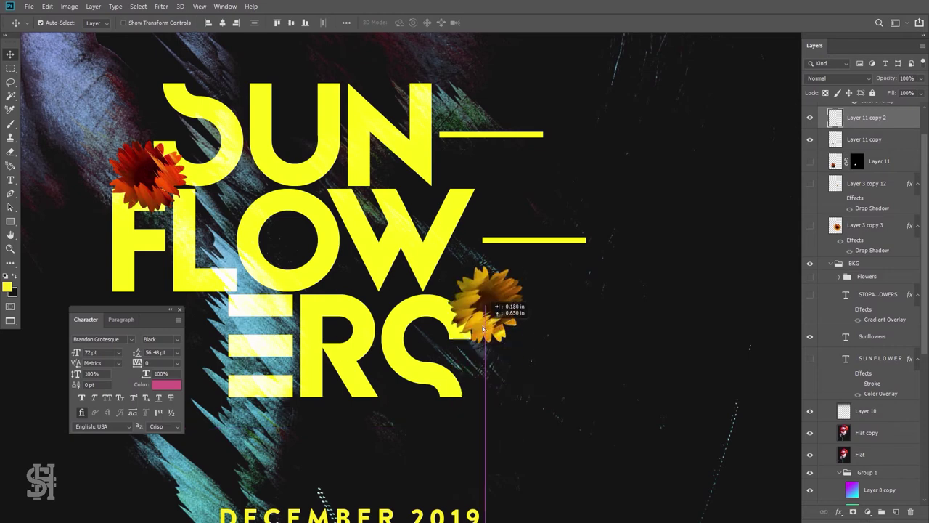
{"action": "key", "text": "ctrl+g"}
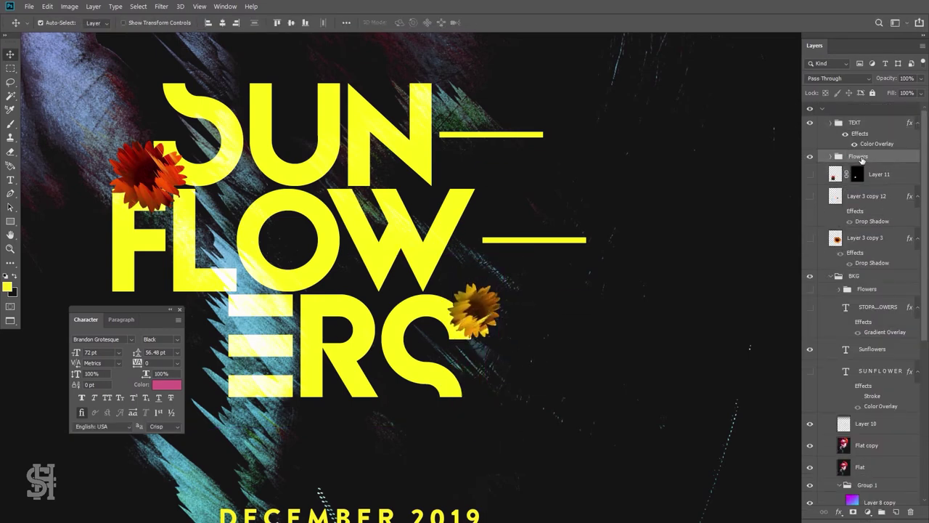
Add a Drop Shadow to the Flowers group
{"action": "double_click", "coordinate": [862, 160]}
{"action": "left_click", "coordinate": [540, 349]}
{"action": "left_click", "coordinate": [765, 174]}
{"action": "left_click", "coordinate": [783, 153]}
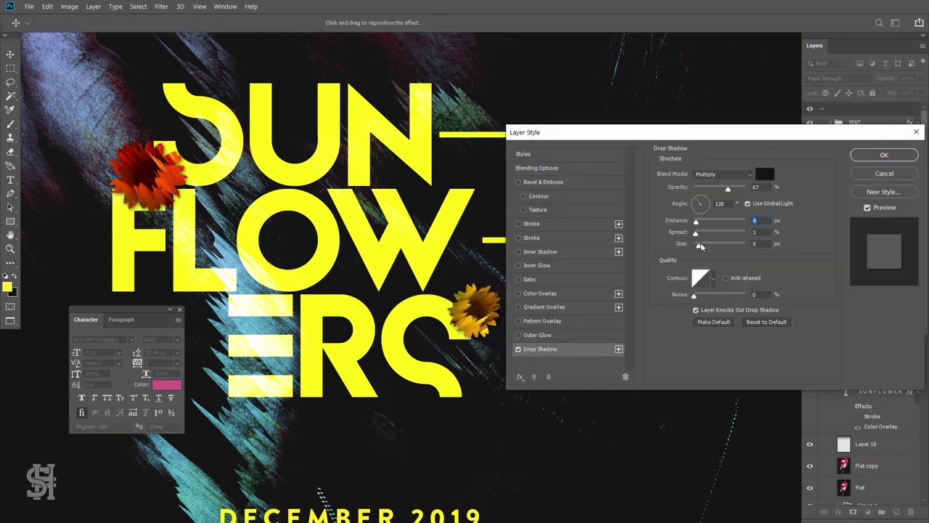
{"action": "key", "text": "Return"}
{"action": "key", "text": "z"}
{"action": "left_click", "coordinate": [439, 220], "text": "alt"}
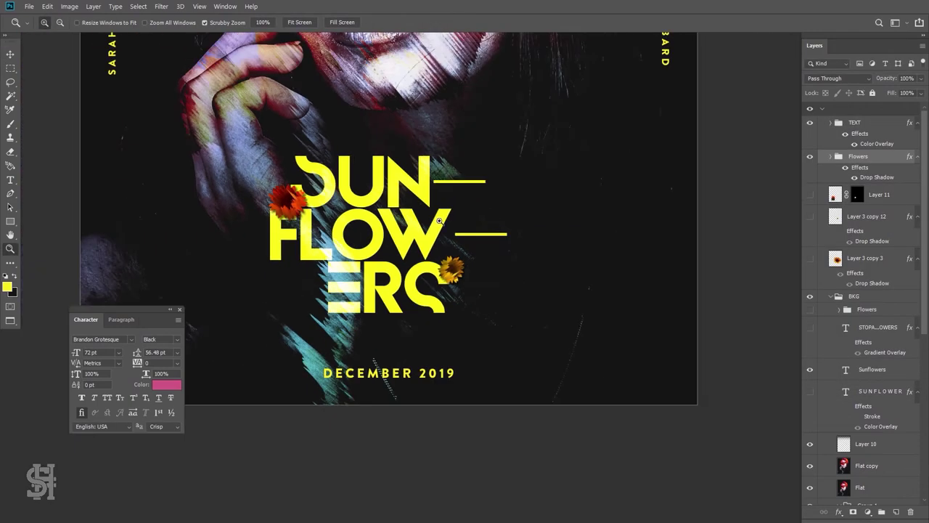
{"action": "key", "text": "v"}
Duplicate the yellow flower, shift its hue +170 to blue-green, and place it below
{"action": "left_click", "coordinate": [534, 331]}
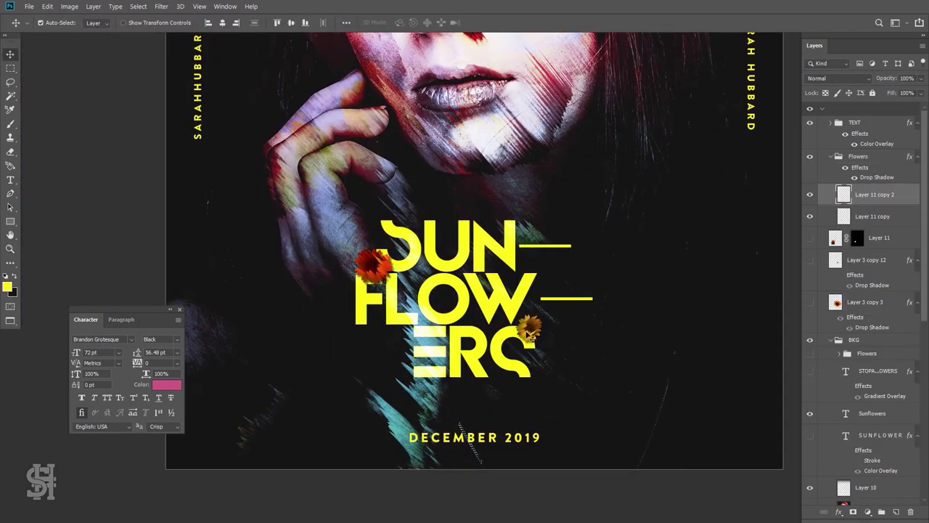
{"action": "scroll", "coordinate": [406, 281], "scroll_direction": "up", "scroll_amount": 2}
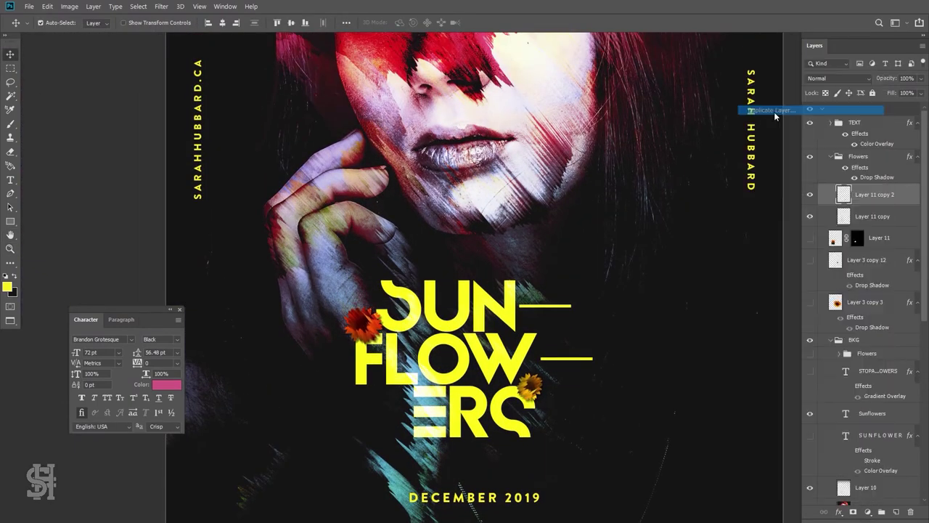
{"action": "left_click_drag", "start_coordinate": [775, 116], "coordinate": [774, 116]}
{"action": "left_click", "coordinate": [70, 7]}
{"action": "left_click", "coordinate": [331, 92]}
{"action": "left_click_drag", "start_coordinate": [750, 265], "coordinate": [720, 270]}
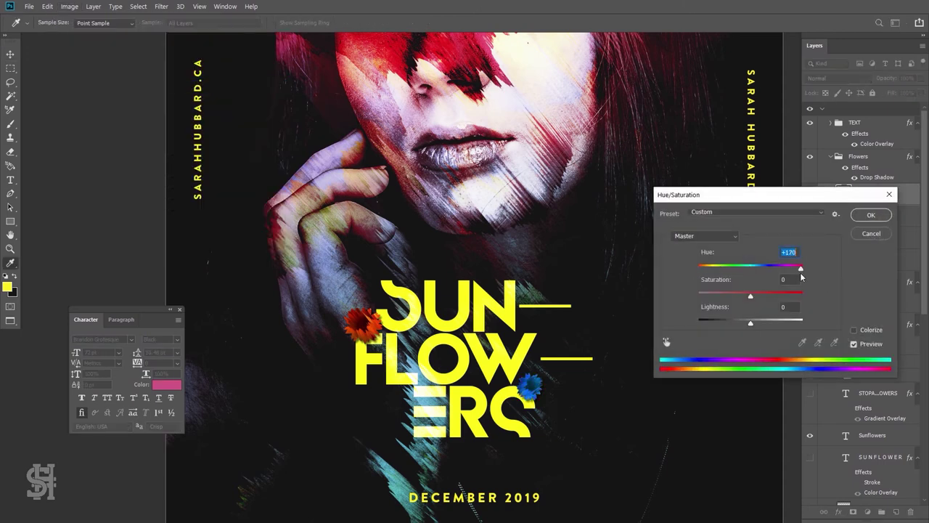
{"action": "left_click", "coordinate": [862, 220]}
{"action": "key", "text": "ctrl+t"}
{"action": "left_click_drag", "start_coordinate": [530, 389], "coordinate": [521, 282]}
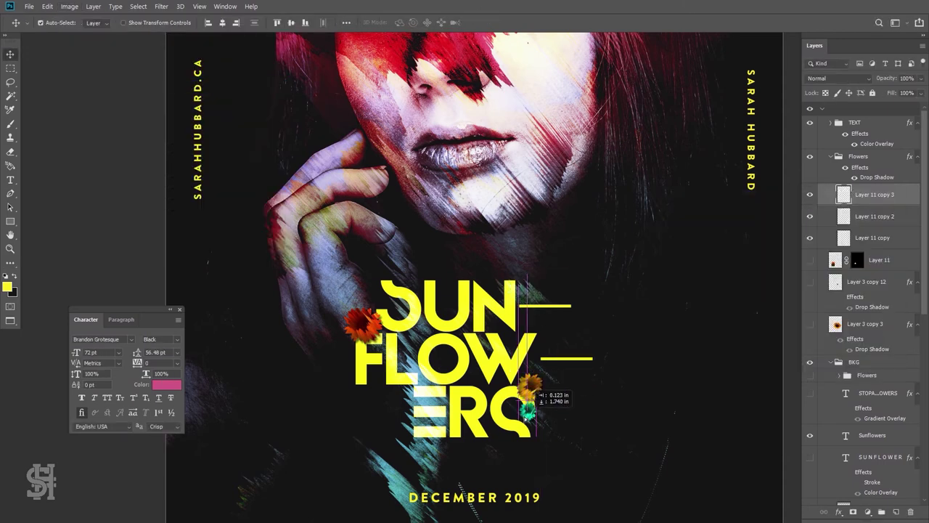
Change the TEXT group's Color Overlay to a red sampled from the portrait
{"action": "key", "text": "h"}
{"action": "key", "text": "ctrl+0"}
{"action": "scroll", "coordinate": [864, 291], "scroll_direction": "up", "scroll_amount": 1}
{"action": "left_click", "coordinate": [857, 122]}
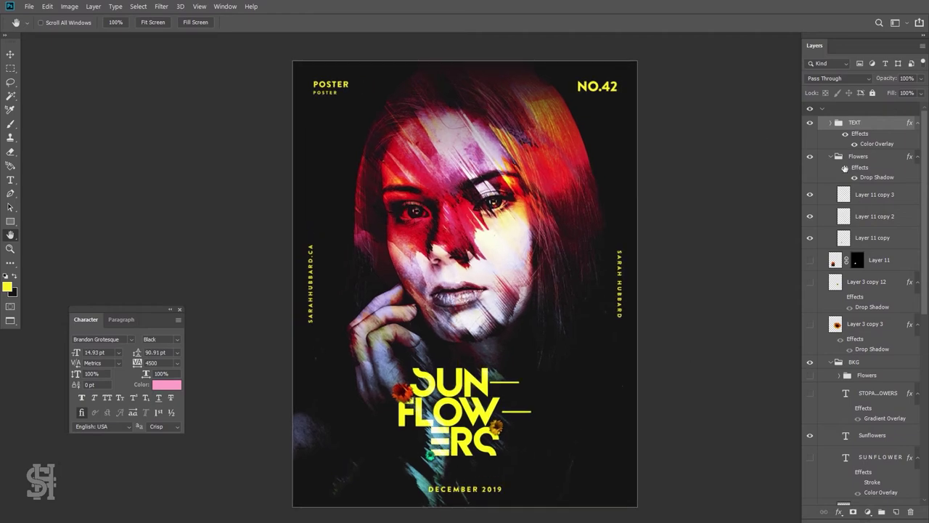
{"action": "double_click", "coordinate": [858, 140]}
{"action": "left_click", "coordinate": [855, 144]}
{"action": "left_click", "coordinate": [512, 243]}
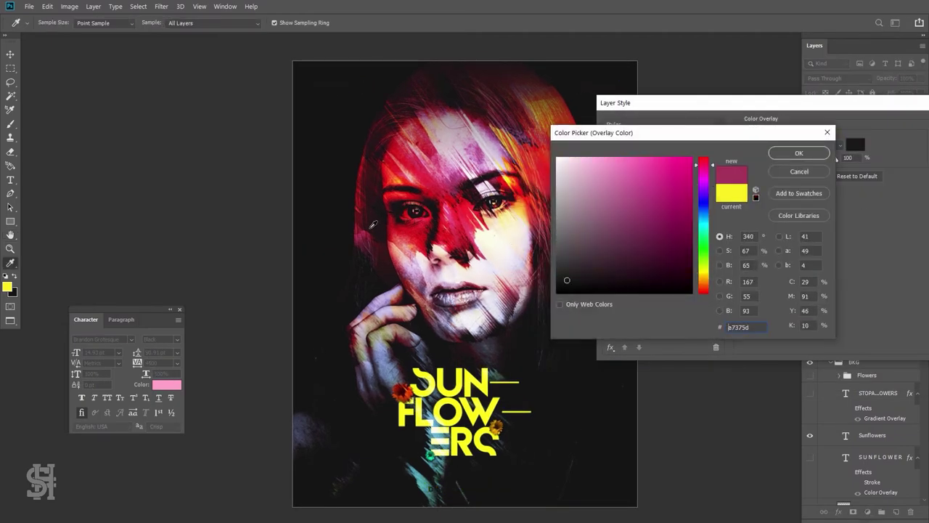
{"action": "left_click", "coordinate": [373, 224]}
{"action": "left_click", "coordinate": [799, 152]}
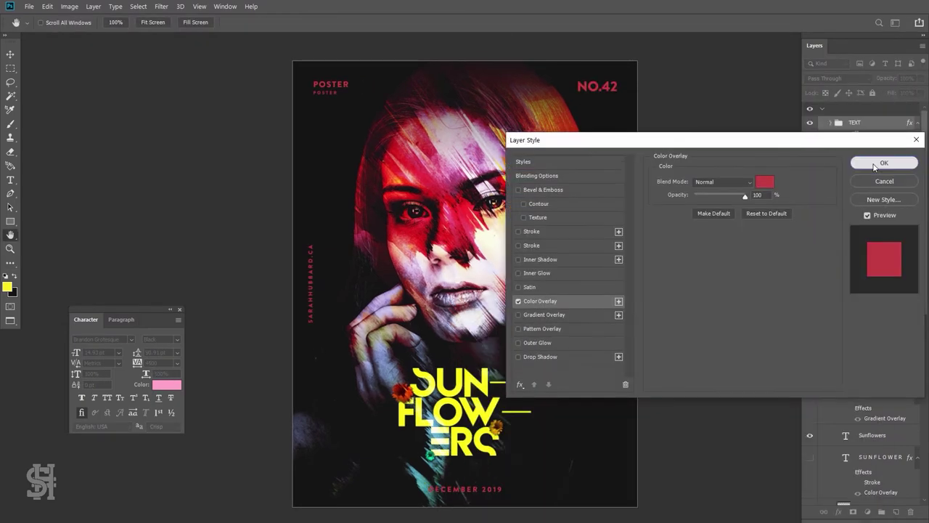
{"action": "left_click", "coordinate": [884, 162]}
Narrow the Sunflowers headline box to reflow it into SUN/FLOW/ERS, then scale it up
{"action": "left_click_drag", "start_coordinate": [436, 407], "coordinate": [420, 265]}
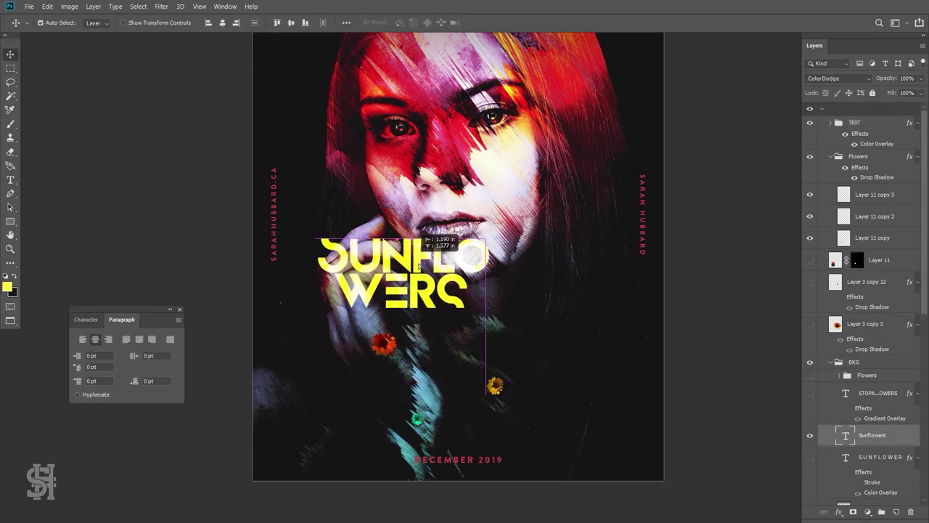
{"action": "double_click", "coordinate": [420, 265]}
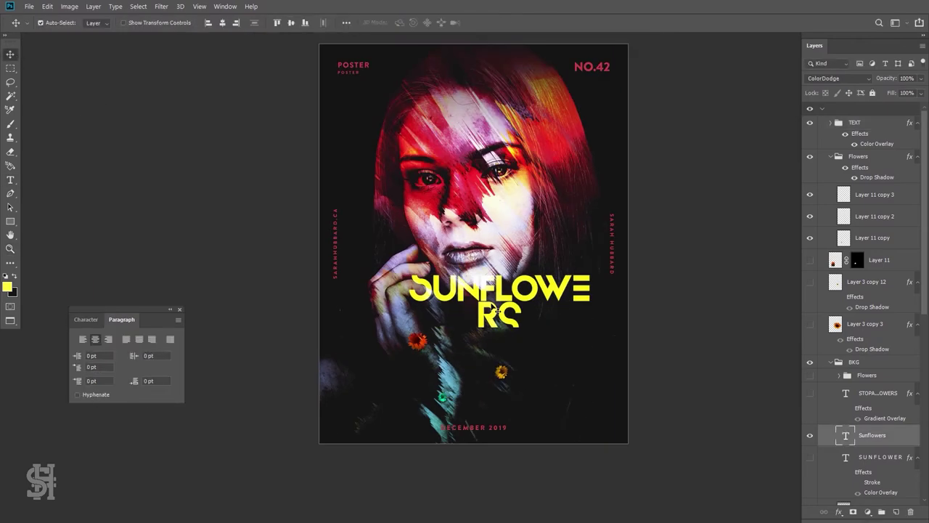
{"action": "double_click", "coordinate": [496, 310]}
{"action": "left_click_drag", "start_coordinate": [592, 366], "coordinate": [546, 365]}
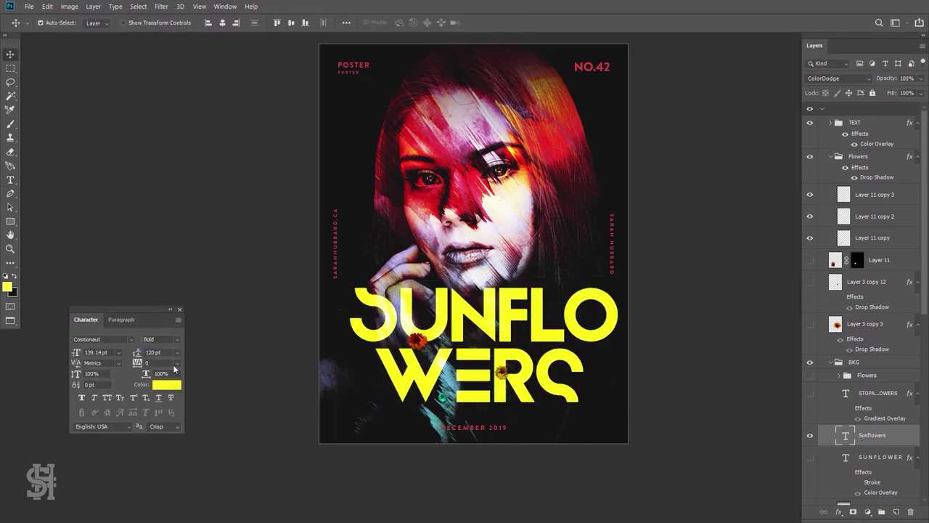
{"action": "key", "text": "ctrl+t"}
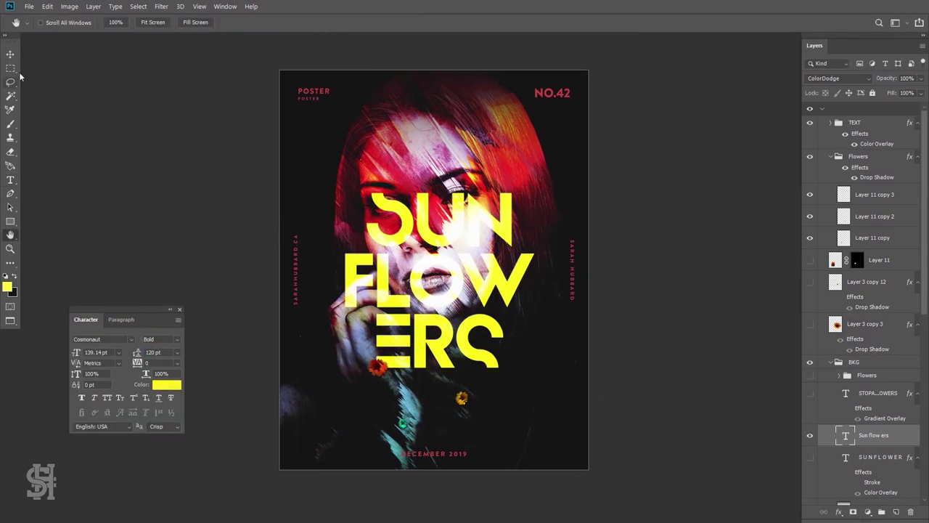
{"action": "mouse_move", "coordinate": [509, 178]}
{"action": "left_mouse_down"}
{"action": "mouse_move", "coordinate": [652, 137]}
{"action": "mouse_move", "coordinate": [672, 113]}
{"action": "left_mouse_up"}
{"action": "key", "text": "Return"}
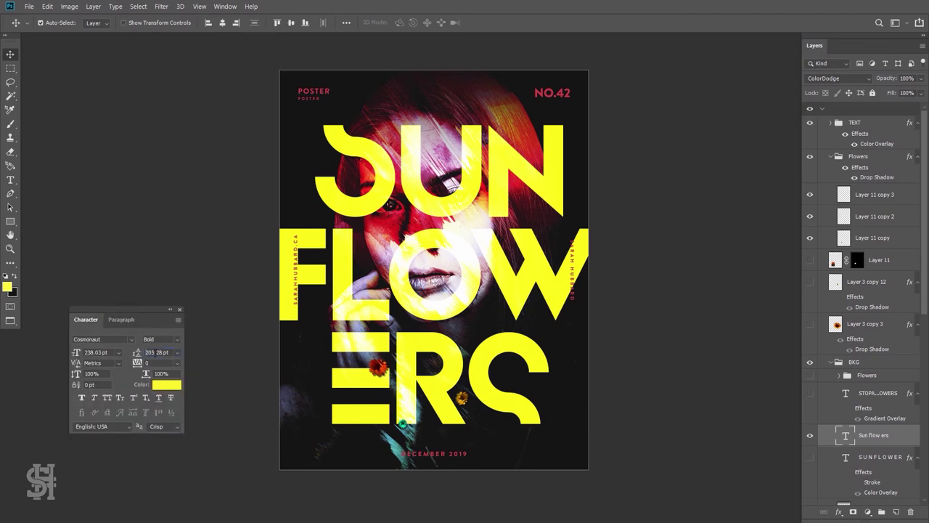
Shift the headline up, set 310 pt leading, colour it white and hide the layer
{"action": "left_click_drag", "start_coordinate": [396, 59], "coordinate": [396, 4]}
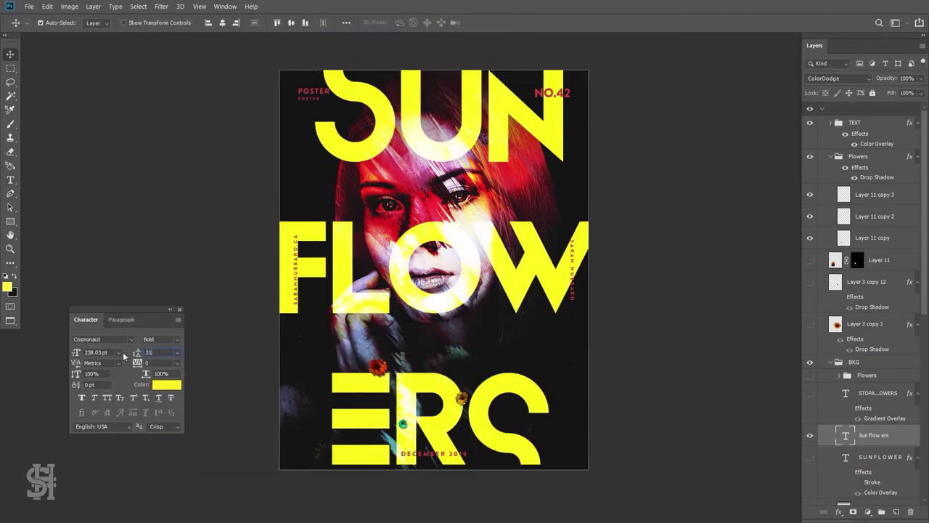
{"action": "type", "text": "0"}
{"action": "key", "text": "Return"}
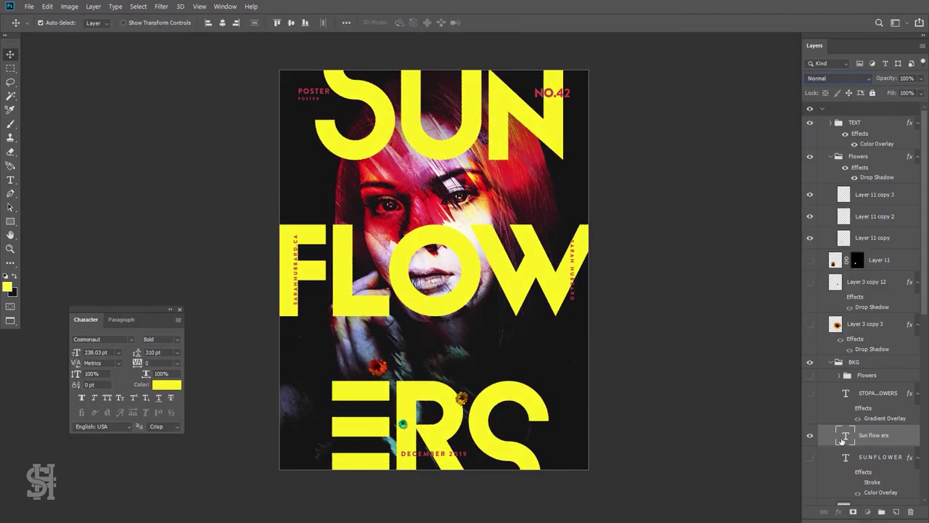
{"action": "double_click", "coordinate": [845, 435]}
{"action": "left_click", "coordinate": [770, 152]}
{"action": "left_click", "coordinate": [810, 435]}
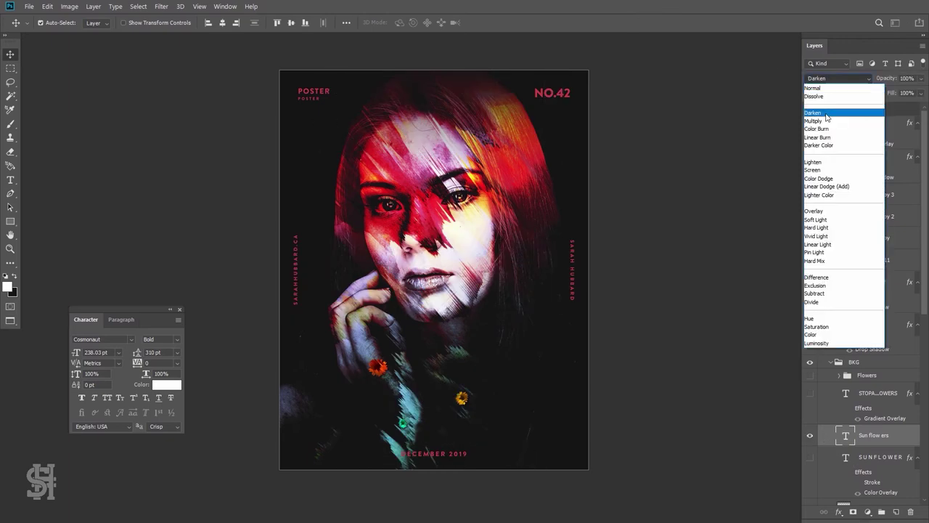
Show the headline, give it a white stroke, and drop its Fill to 0% for outlines
{"action": "left_click", "coordinate": [810, 435]}
{"action": "double_click", "coordinate": [900, 435]}
{"action": "left_click", "coordinate": [680, 258]}
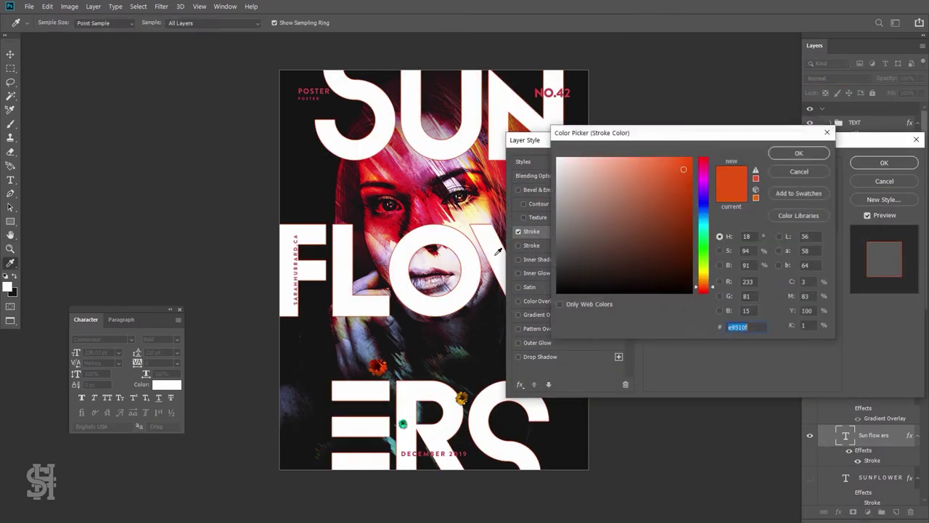
{"action": "left_click", "coordinate": [550, 162]}
{"action": "left_click", "coordinate": [789, 151]}
{"action": "left_click", "coordinate": [885, 163]}
{"action": "left_click", "coordinate": [921, 93]}
{"action": "left_click_drag", "start_coordinate": [915, 106], "coordinate": [872, 106]}
{"action": "double_click", "coordinate": [872, 461]}
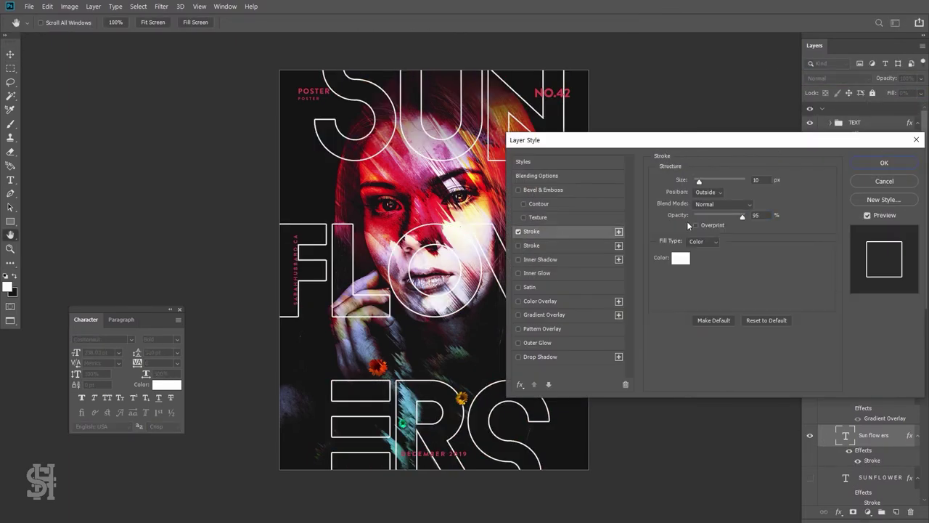
{"action": "left_click", "coordinate": [884, 160]}
Hide the Flat copy portrait layer and rescale it with Free Transform
{"action": "scroll", "coordinate": [865, 327], "scroll_direction": "down", "scroll_amount": 3}
{"action": "left_click", "coordinate": [864, 393]}
{"action": "left_click", "coordinate": [810, 393]}
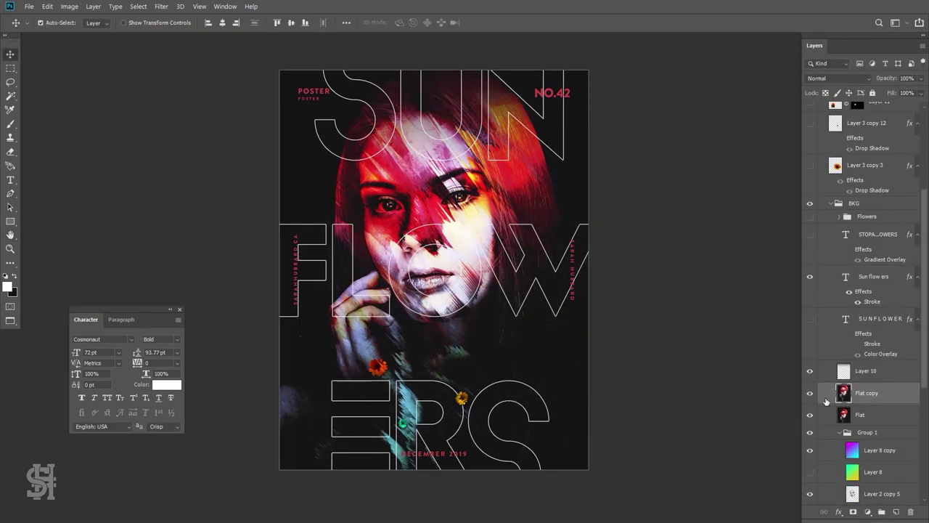
{"action": "key", "text": "ctrl+t"}
{"action": "left_click_drag", "start_coordinate": [728, 443], "coordinate": [581, 363]}
{"action": "key", "text": "Return"}
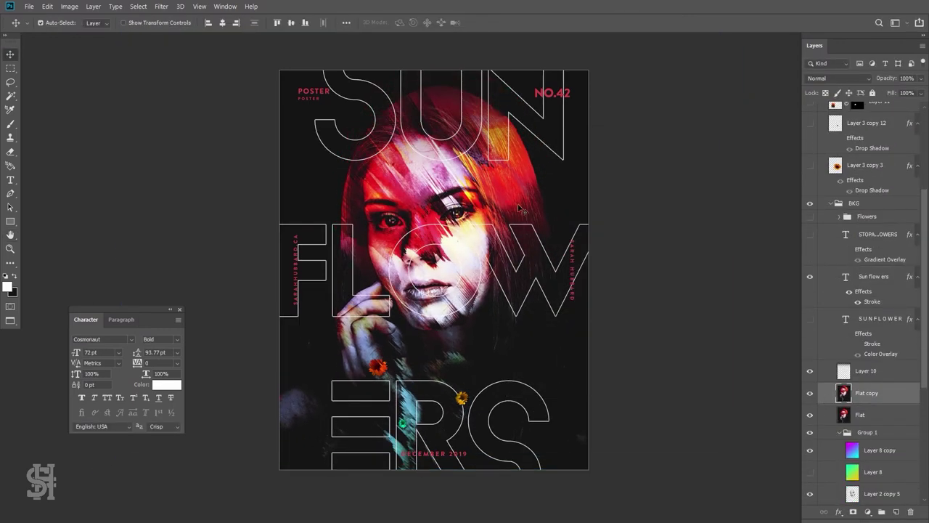
Change the headline stroke to yellow febc01, trying and then dropping an outer glow
{"action": "double_click", "coordinate": [832, 279]}
{"action": "left_click", "coordinate": [532, 231]}
{"action": "left_click", "coordinate": [681, 258]}
{"action": "left_click", "coordinate": [684, 159]}
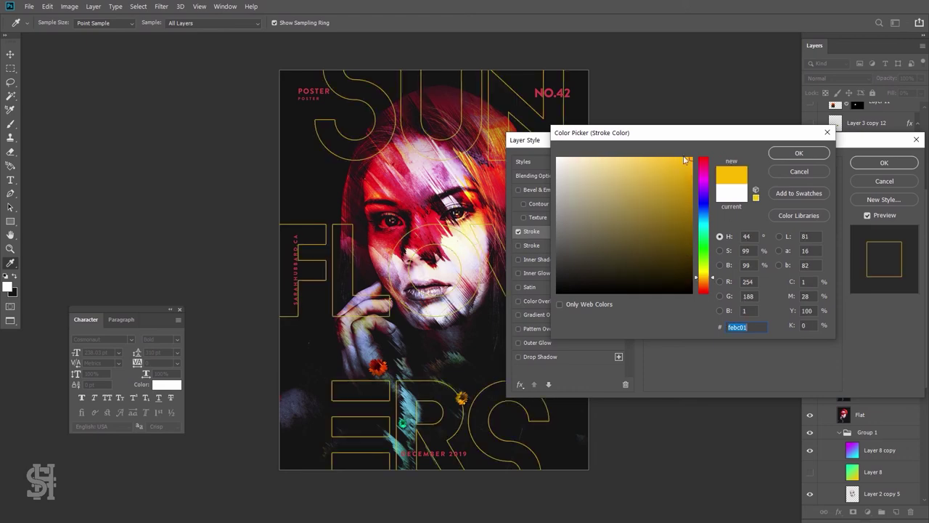
{"action": "key", "text": "Return"}
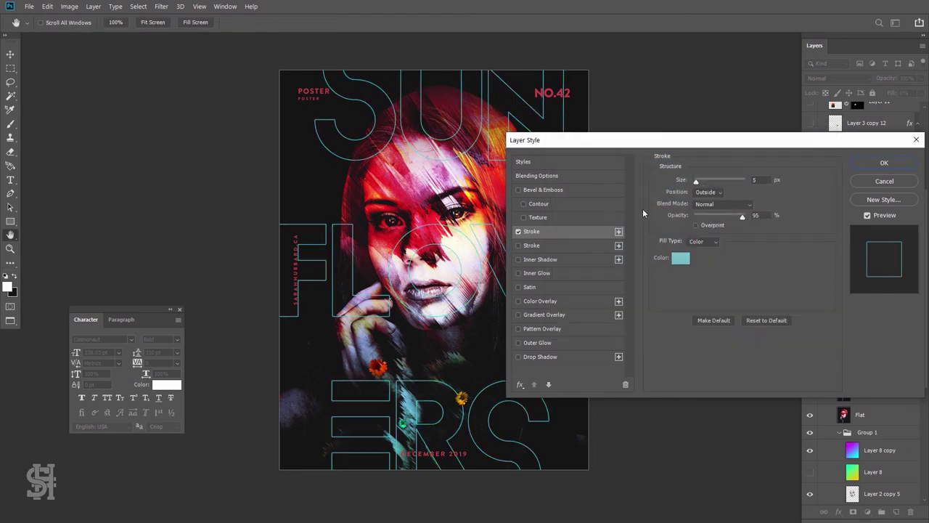
{"action": "left_click", "coordinate": [530, 343]}
{"action": "left_click", "coordinate": [680, 218]}
{"action": "left_click", "coordinate": [795, 152]}
{"action": "left_click_drag", "start_coordinate": [726, 191], "coordinate": [693, 195]}
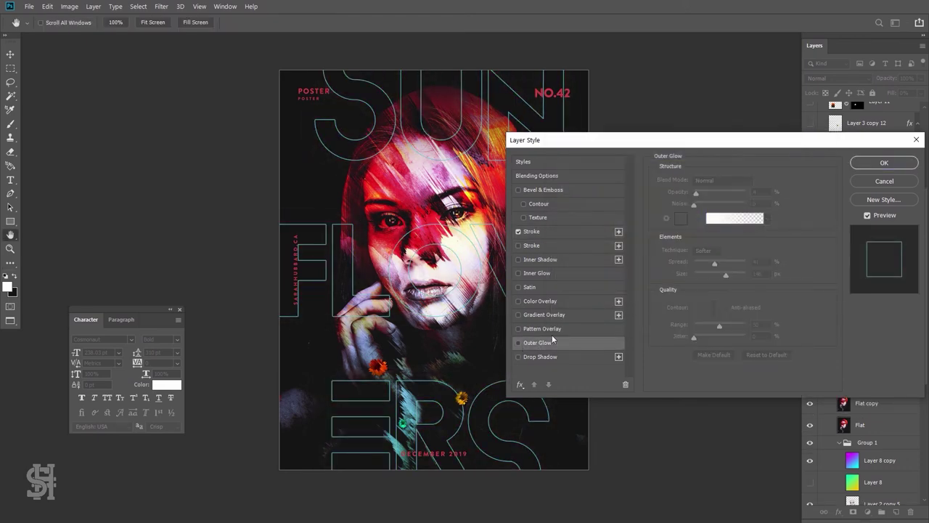
{"action": "left_click", "coordinate": [532, 231]}
{"action": "left_click", "coordinate": [885, 181]}
Set the headline to Overlay blend and duplicate it as a hidden solid copy
{"action": "left_click", "coordinate": [839, 77]}
{"action": "left_click", "coordinate": [835, 203]}
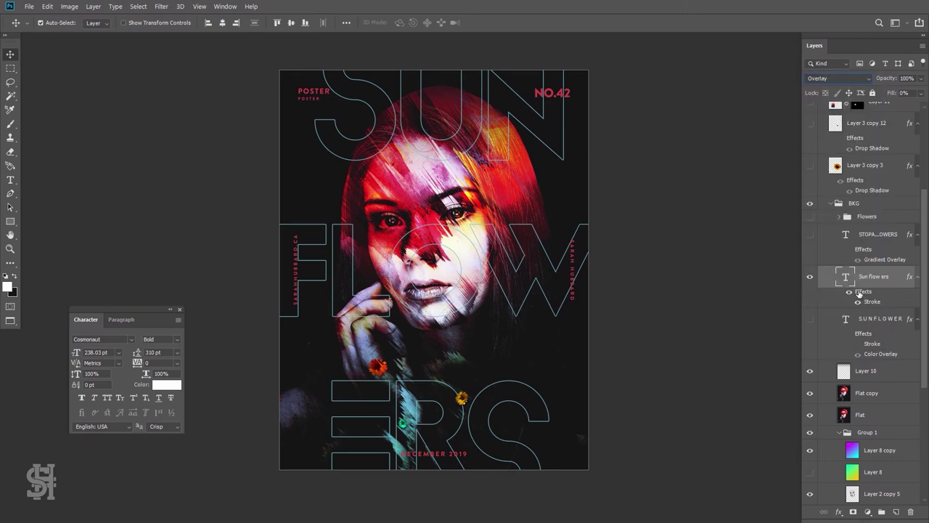
{"action": "left_click_drag", "start_coordinate": [920, 98], "coordinate": [734, 180]}
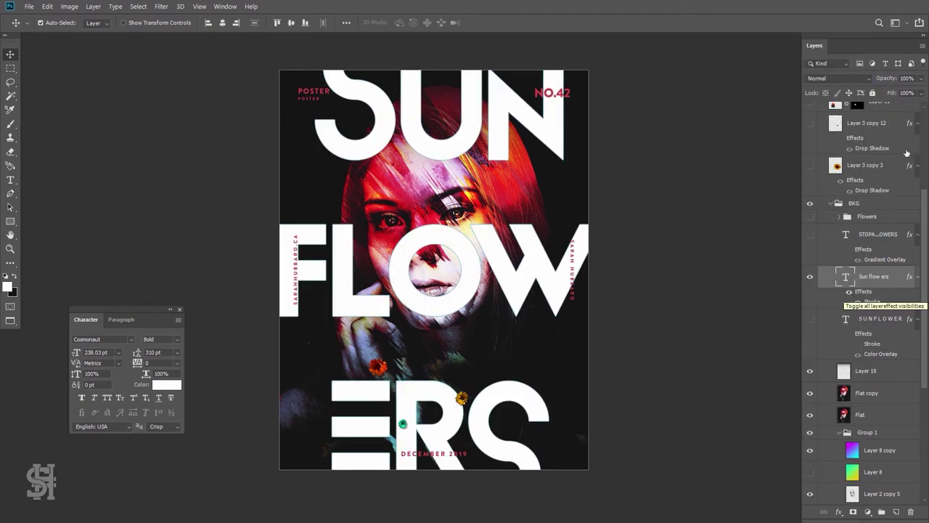
{"action": "right_click", "coordinate": [817, 276]}
{"action": "left_click", "coordinate": [849, 75]}
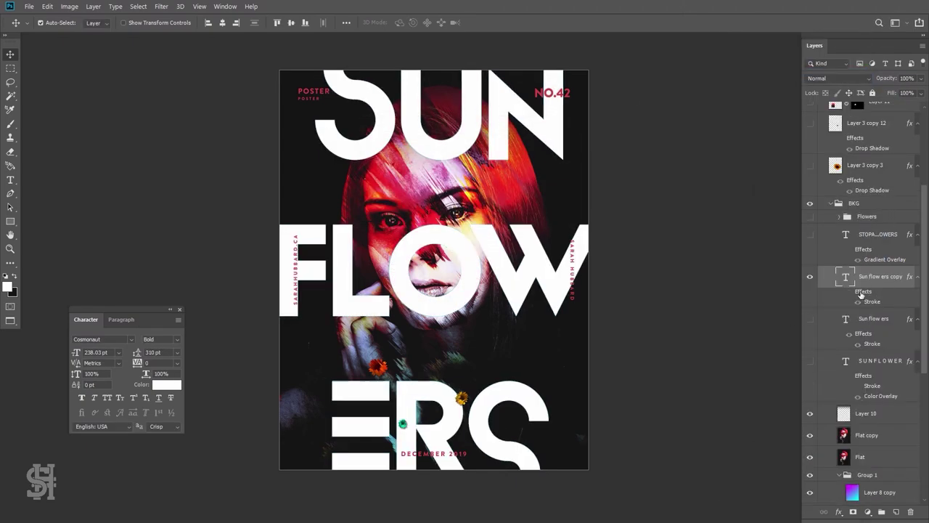
{"action": "left_click", "coordinate": [811, 276]}
Add a new layer and stroke the letter selection in white onto it with Edit > Stroke
{"action": "key", "text": "ctrl+shift+alt+n"}
{"action": "left_click", "coordinate": [48, 6]}
{"action": "left_click", "coordinate": [72, 217]}
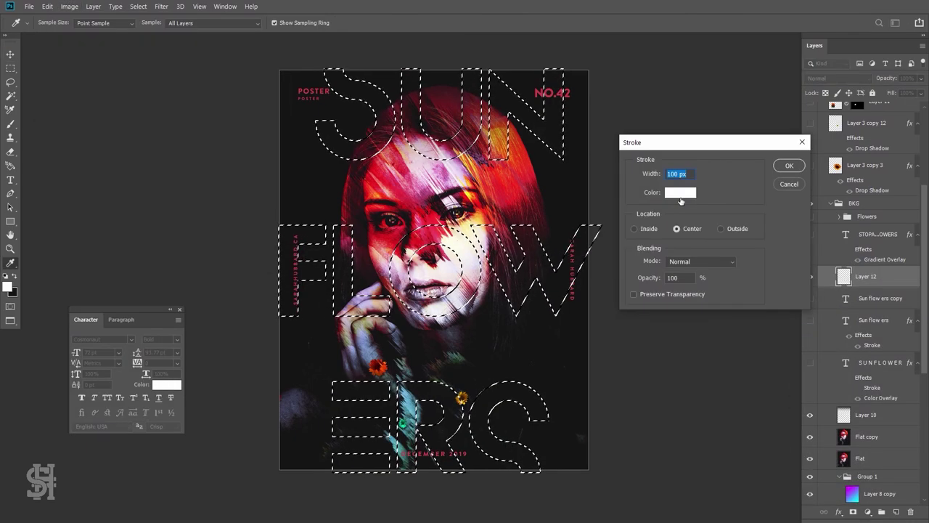
{"action": "type", "text": "10"}
{"action": "key", "text": "Return"}
{"action": "key", "text": "m"}
{"action": "key", "text": "ctrl+d"}
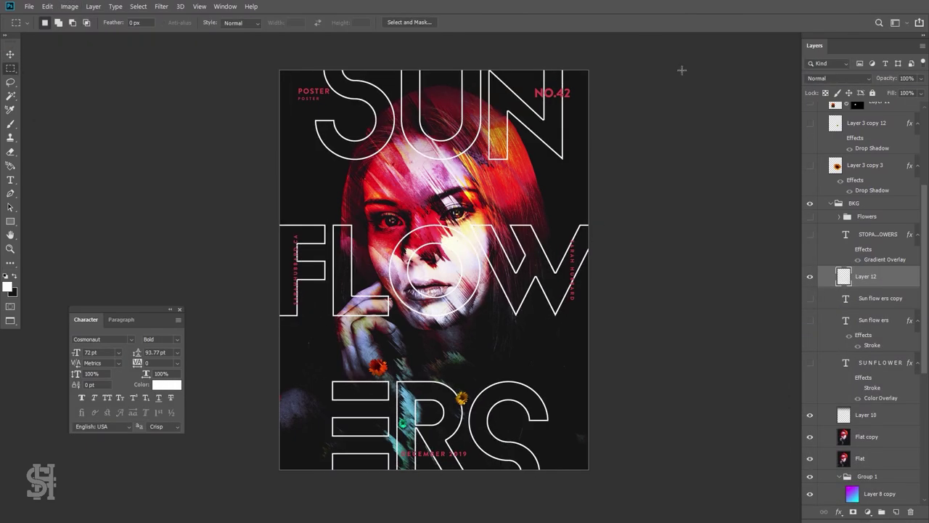
{"action": "left_click", "coordinate": [839, 78]}
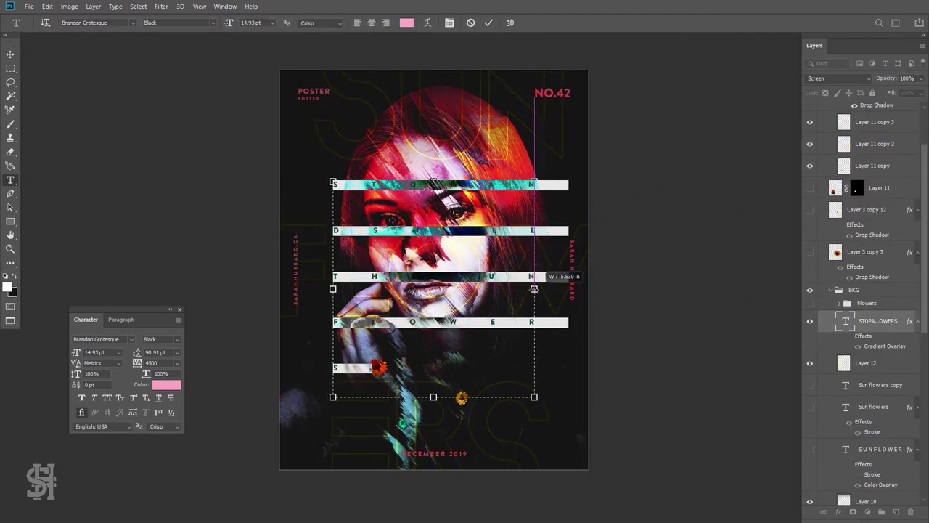
Show the Sun flow ers copy, set 210 pt leading, and nudge it slightly up
{"action": "left_click", "coordinate": [810, 385]}
{"action": "left_click", "coordinate": [875, 385]}
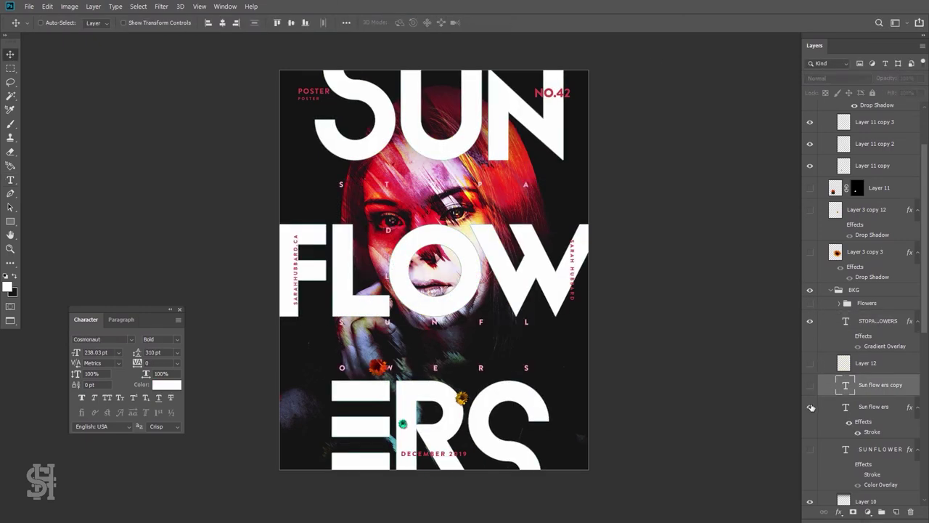
{"action": "type", "text": "210"}
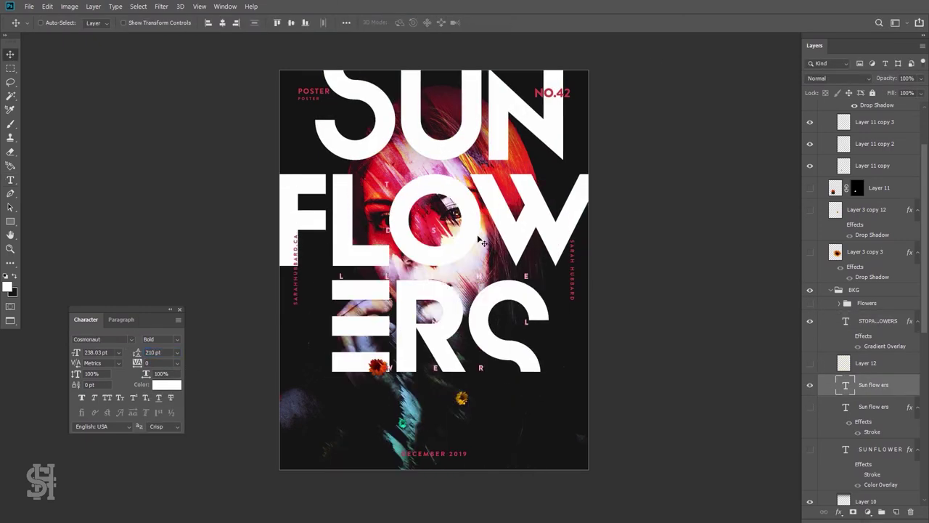
{"action": "key", "text": "Return"}
{"action": "left_click_drag", "start_coordinate": [447, 244], "coordinate": [446, 236]}
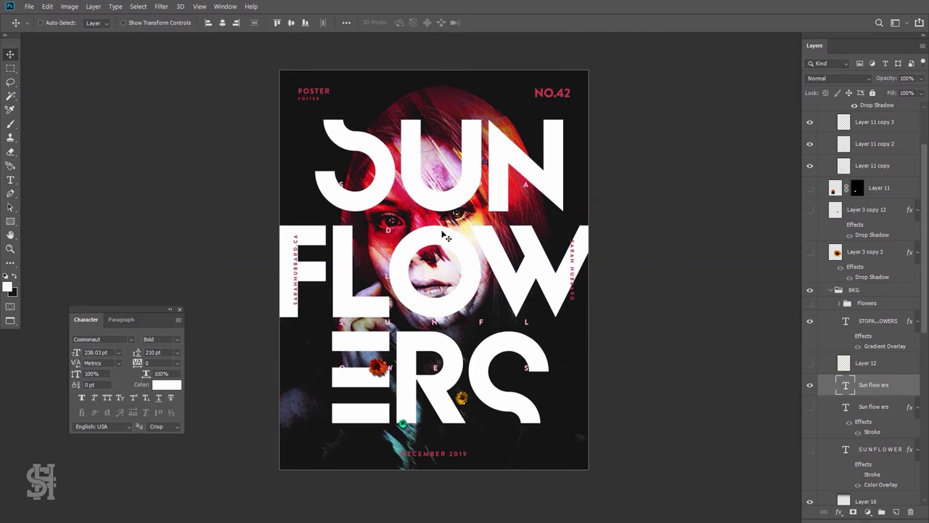
Colour the Sun flow ers copy bright cyan and blend it with Darker Color
{"action": "double_click", "coordinate": [844, 385]}
{"action": "left_click", "coordinate": [166, 384]}
{"action": "left_click_drag", "start_coordinate": [705, 435], "coordinate": [705, 305]}
{"action": "left_click", "coordinate": [794, 151]}
{"action": "left_click", "coordinate": [838, 78]}
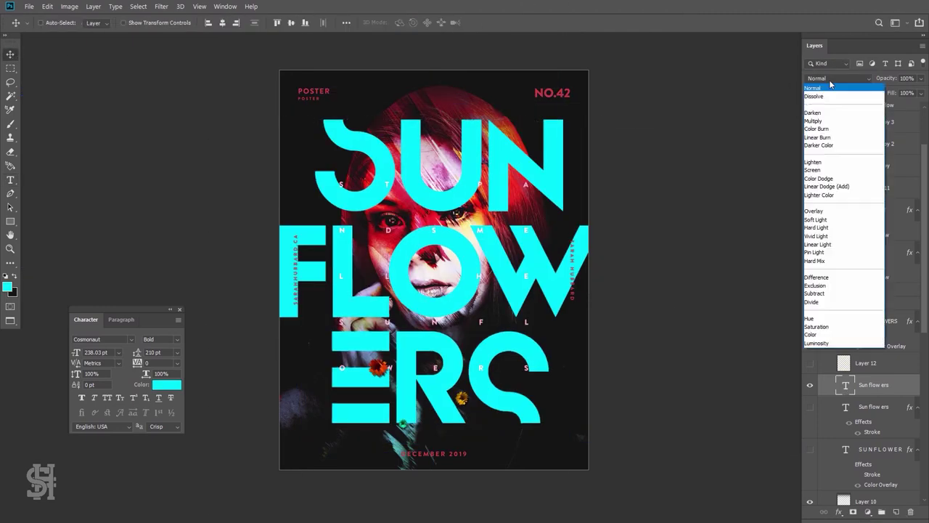
{"action": "left_click", "coordinate": [819, 145]}
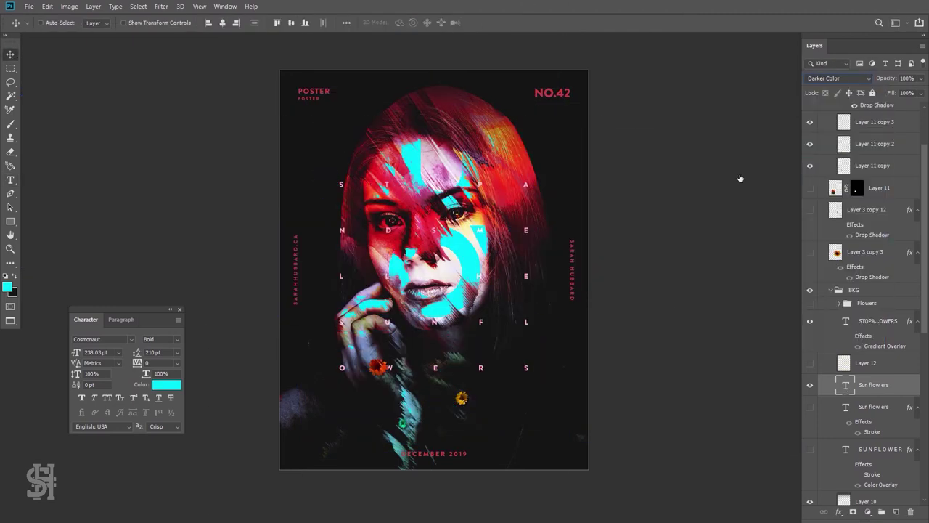
Zoom in and edit the WAR PAINT header and its subtitle text
{"action": "key", "text": "z"}
{"action": "left_click", "coordinate": [398, 95]}
{"action": "key", "text": "t"}
{"action": "left_click", "coordinate": [263, 90]}
{"action": "left_click", "coordinate": [214, 104]}
{"action": "type", "text": "AINTED WITH A SUNFLOWER BRUSH"}
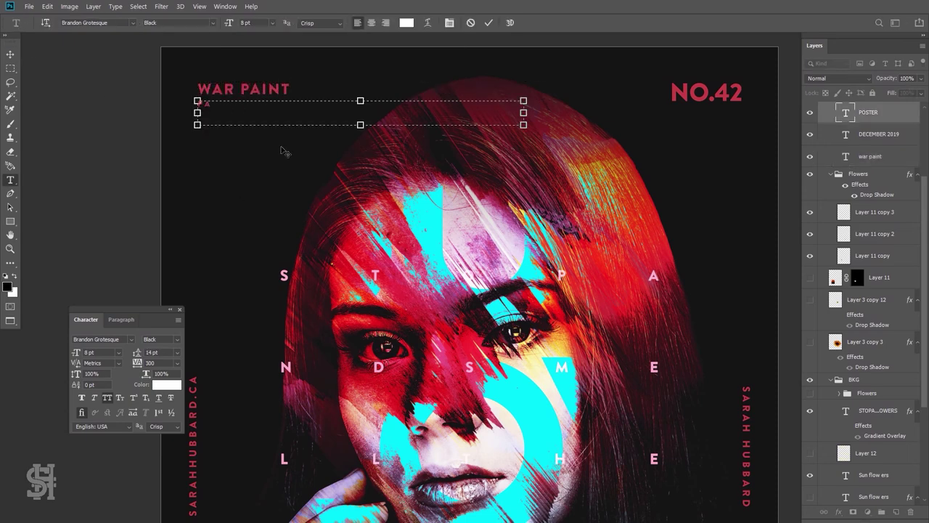
{"action": "left_click", "coordinate": [9, 55]}
{"action": "key", "text": "ctrl+0"}
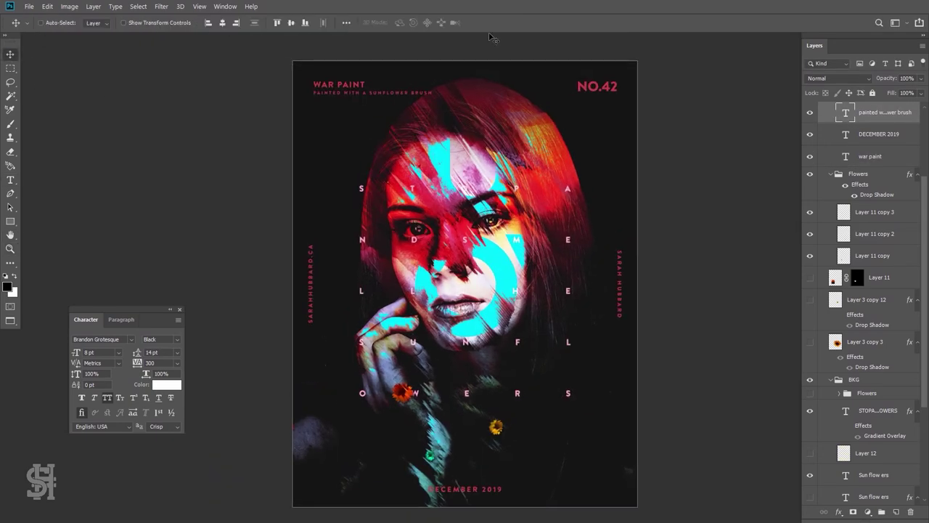
Move two small sunflowers onto the ring hand and show the layout guides
{"action": "mouse_move", "coordinate": [381, 378]}
{"action": "left_mouse_down"}
{"action": "mouse_move", "coordinate": [379, 331]}
{"action": "mouse_move", "coordinate": [371, 334]}
{"action": "left_mouse_up"}
{"action": "left_click_drag", "start_coordinate": [467, 427], "coordinate": [467, 333]}
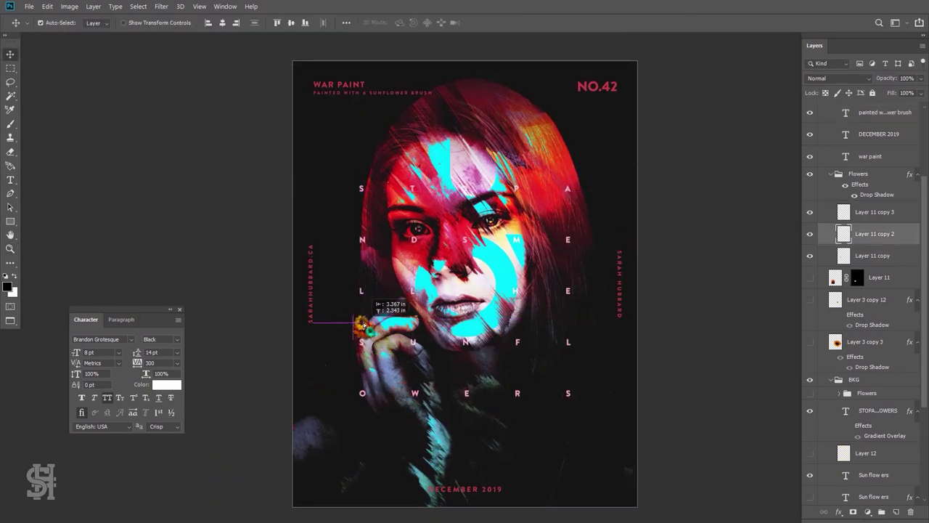
{"action": "left_click", "coordinate": [686, 409]}
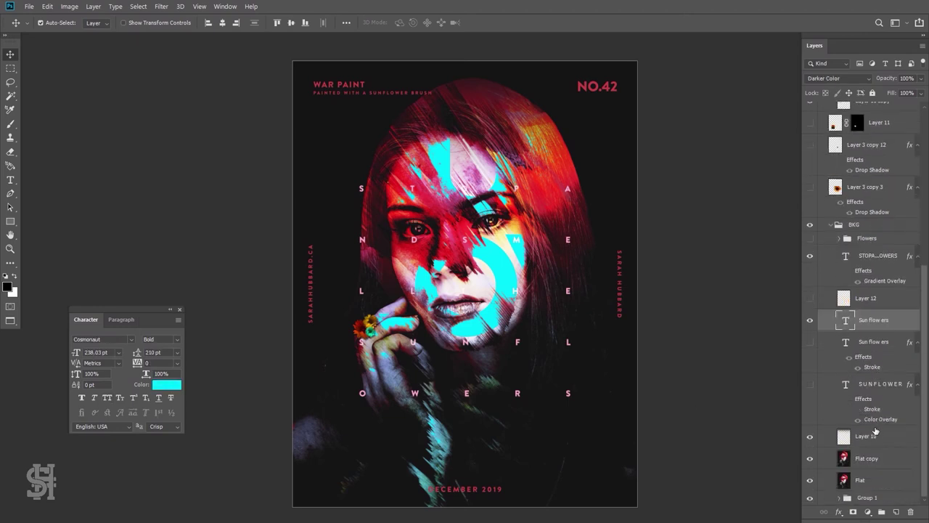
{"action": "left_click", "coordinate": [808, 326]}
{"action": "left_click", "coordinate": [464, 239], "text": "ctrl"}
{"action": "key", "text": "ctrl+semicolon"}
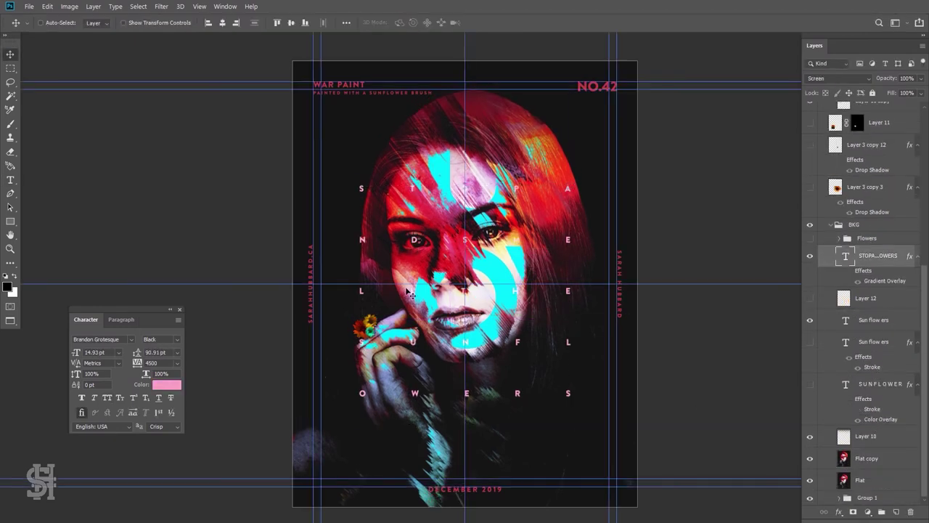
Recolour the spaced STOP AND SMELL THE SUNFLOWERS letters pale yellow
{"action": "double_click", "coordinate": [845, 408]}
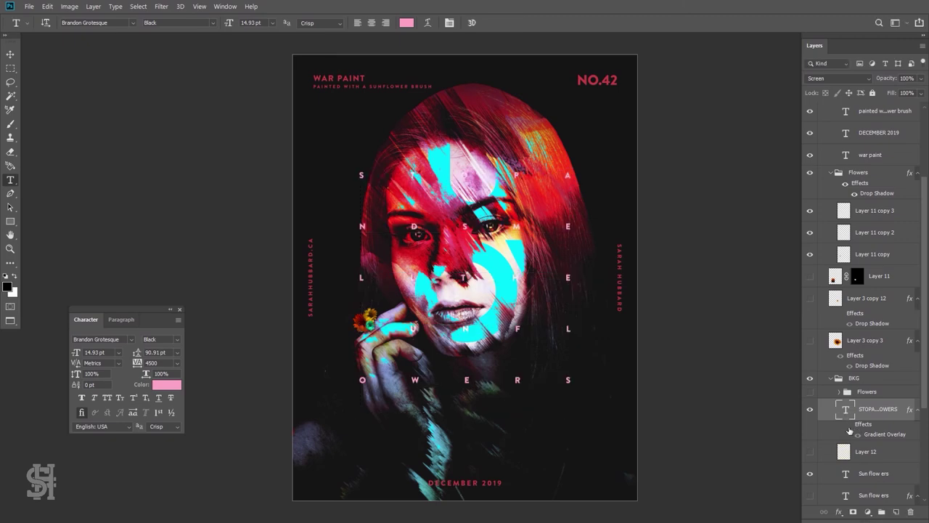
{"action": "left_click", "coordinate": [407, 22]}
{"action": "left_click_drag", "start_coordinate": [699, 305], "coordinate": [699, 174]}
{"action": "left_click", "coordinate": [799, 151]}
{"action": "key", "text": "v"}
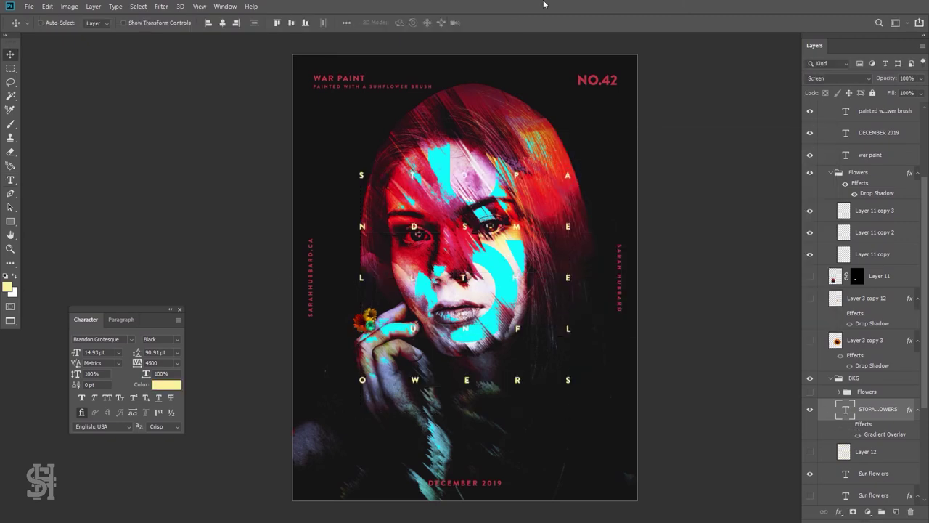
Place a flower copy and shift its hue by -30 with Hue/Saturation
{"action": "scroll", "coordinate": [448, 341], "scroll_direction": "up", "scroll_amount": 3}
{"action": "left_click_drag", "start_coordinate": [311, 299], "coordinate": [294, 337]}
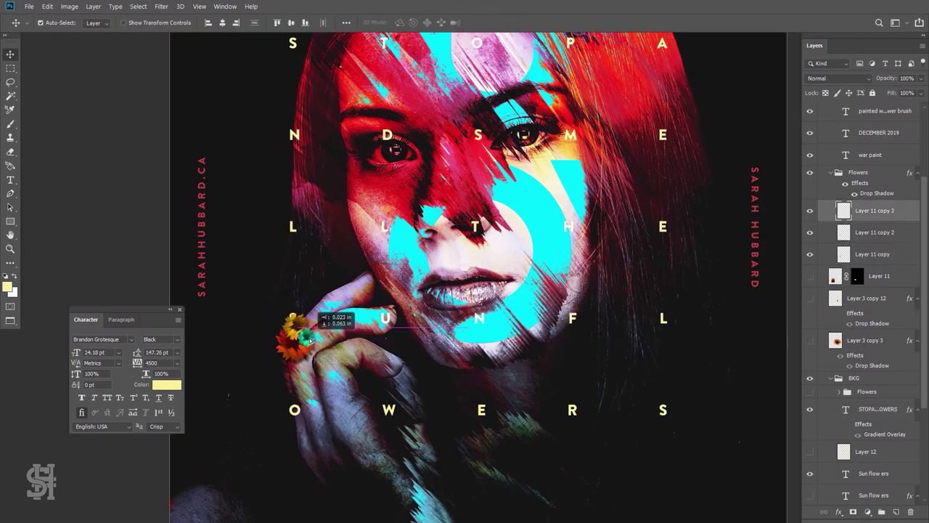
{"action": "left_click", "coordinate": [69, 7]}
{"action": "left_click", "coordinate": [201, 85]}
{"action": "left_click_drag", "start_coordinate": [751, 266], "coordinate": [736, 269]}
{"action": "left_click", "coordinate": [871, 215]}
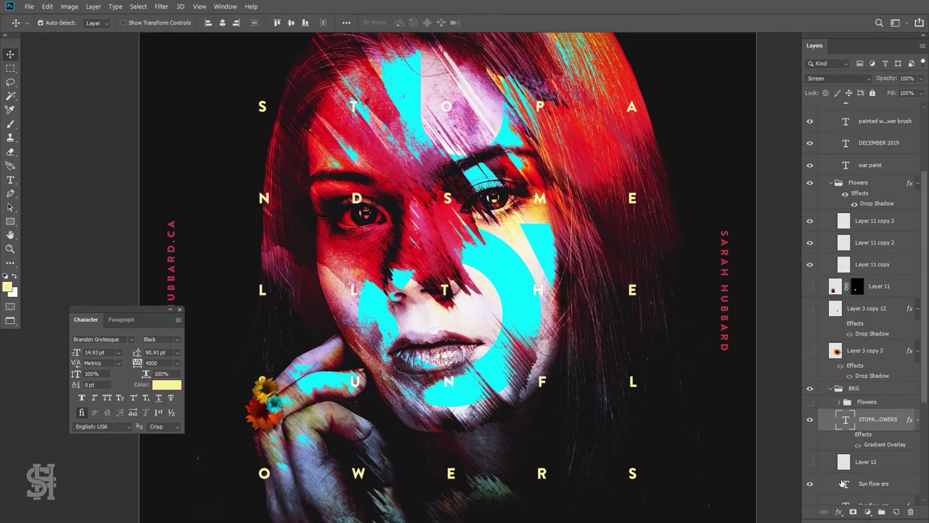
Lower the Sun flow ers title Fill to about 59% and duplicate the Flat copy layer
{"action": "left_click", "coordinate": [843, 483]}
{"action": "left_click_drag", "start_coordinate": [921, 93], "coordinate": [902, 108]}
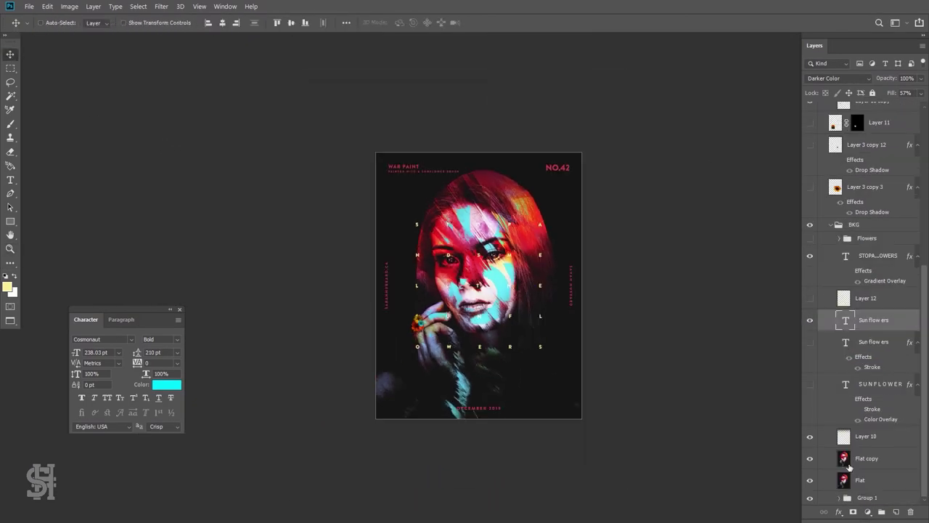
{"action": "left_click_drag", "start_coordinate": [873, 459], "coordinate": [868, 461]}
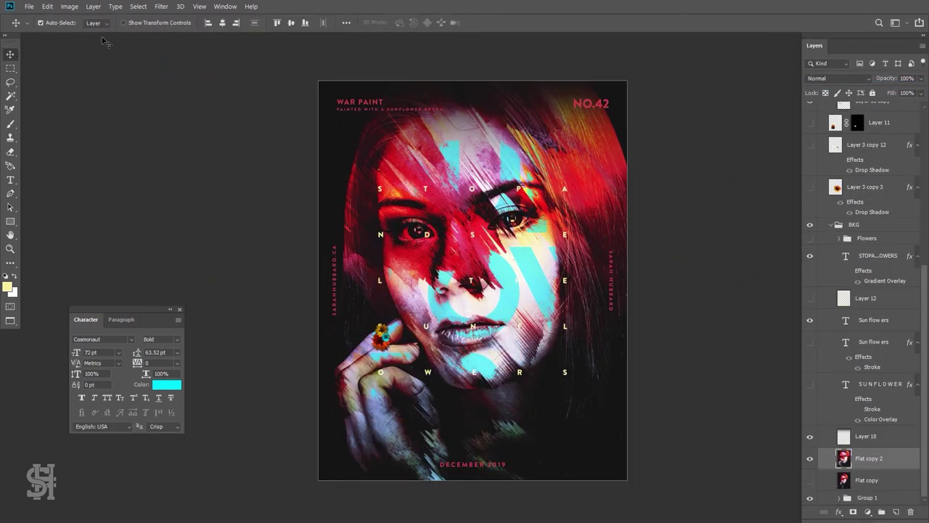
{"action": "left_click", "coordinate": [875, 256]}
{"action": "left_click", "coordinate": [810, 256]}
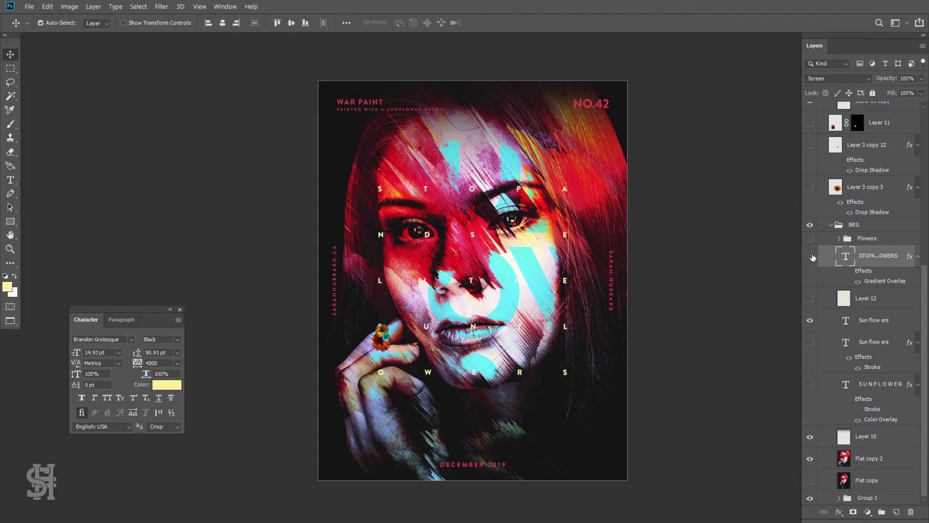
Apply Oil Paint with Stylization 4.8 to the photo copy and nudge it into position
{"action": "left_click", "coordinate": [162, 6]}
{"action": "left_click", "coordinate": [311, 225]}
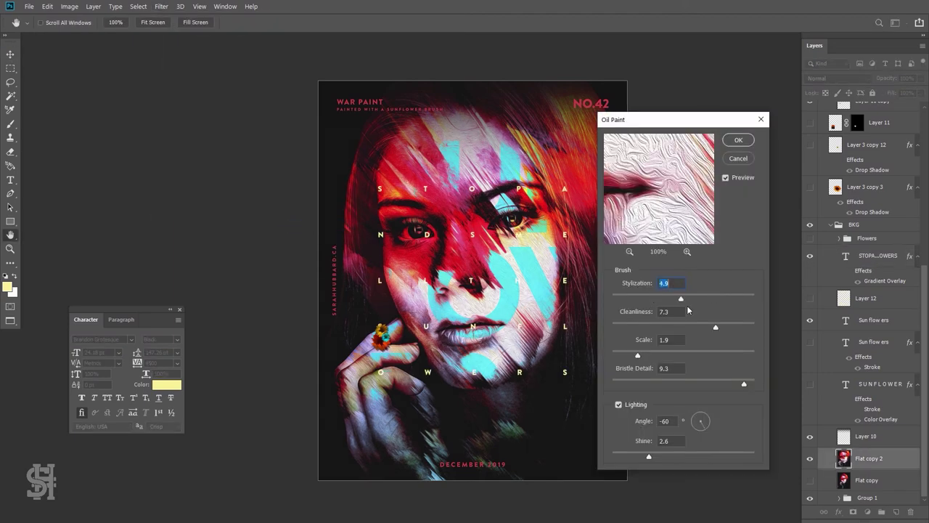
{"action": "key", "text": "Down"}
{"action": "left_click_drag", "start_coordinate": [631, 120], "coordinate": [670, 124]}
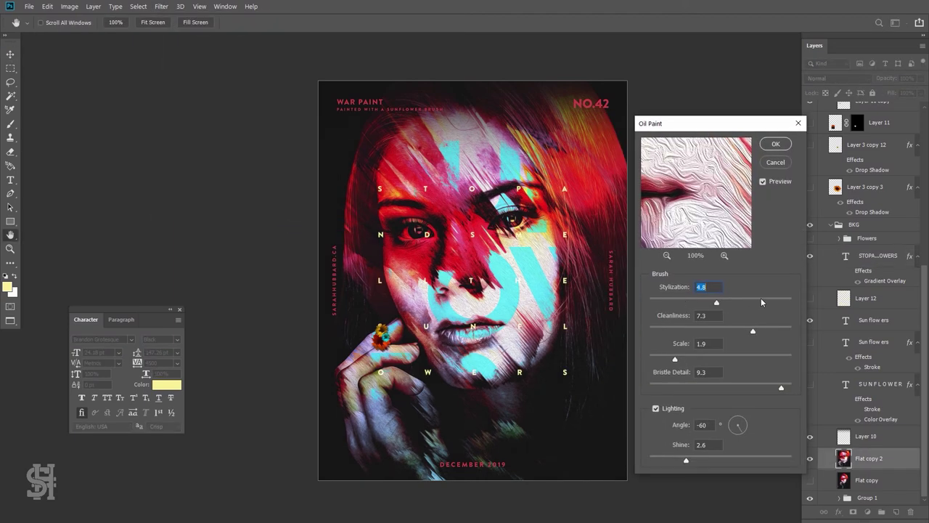
{"action": "left_click", "coordinate": [776, 144]}
{"action": "key", "text": "z"}
{"action": "left_click_drag", "start_coordinate": [508, 286], "coordinate": [541, 285]}
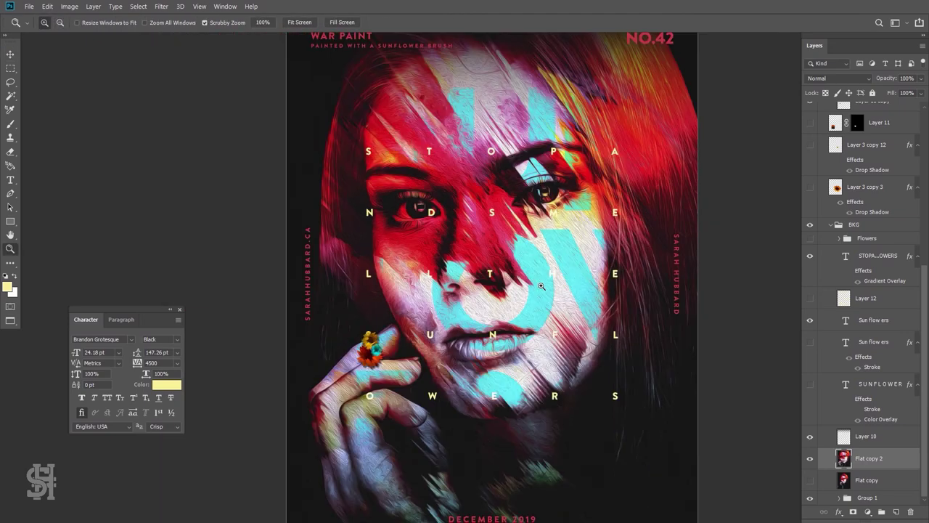
{"action": "key", "text": "v"}
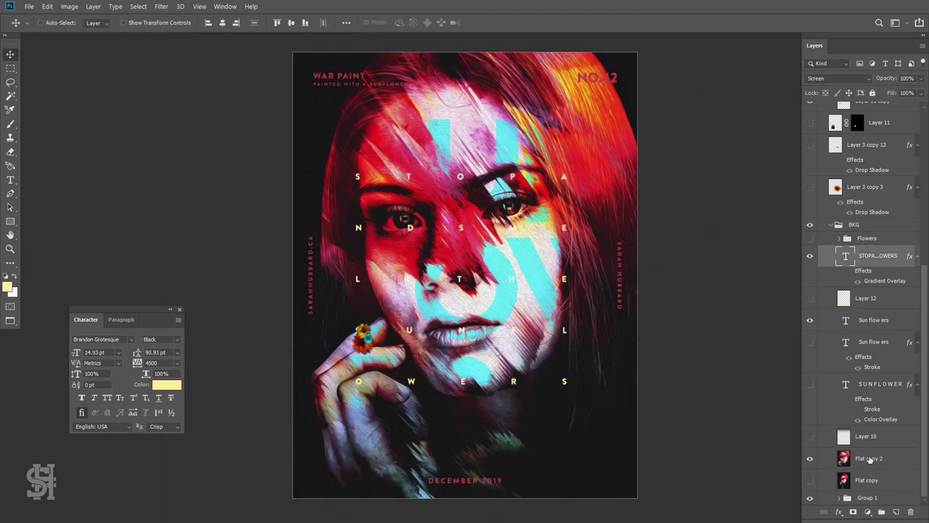
{"action": "left_click_drag", "start_coordinate": [544, 238], "coordinate": [581, 236]}
Show Layer 10, move it vertically, then hide it again
{"action": "left_click", "coordinate": [811, 435]}
{"action": "left_click", "coordinate": [866, 435]}
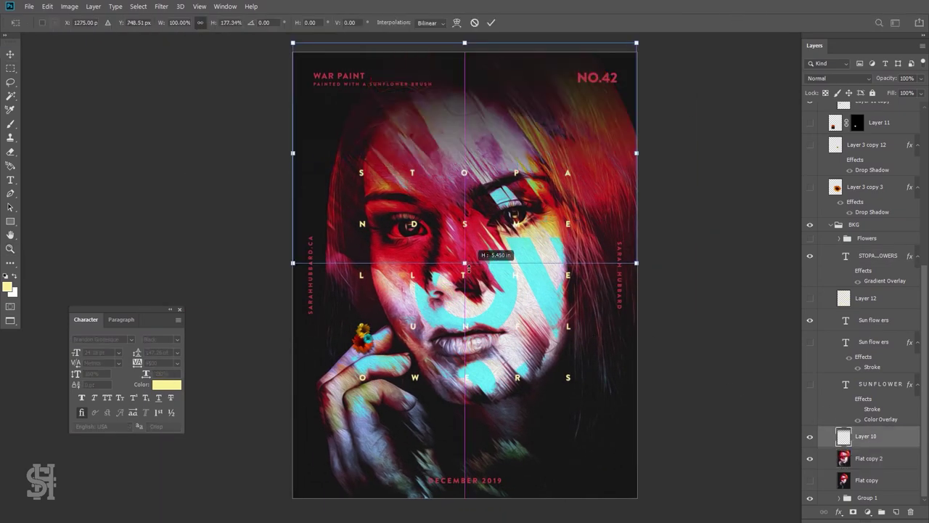
{"action": "left_click_drag", "start_coordinate": [480, 258], "coordinate": [507, 52]}
{"action": "left_click", "coordinate": [810, 437]}
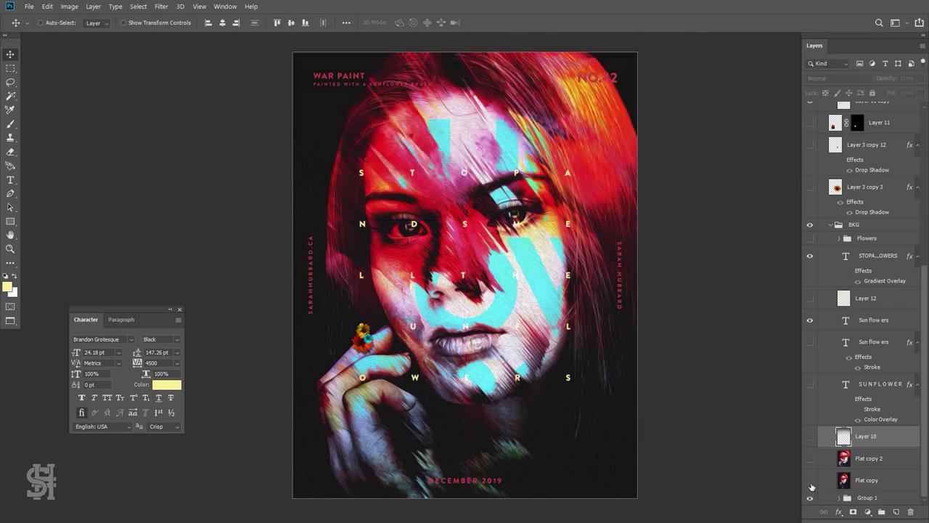
Show Flat copy 2, nudge its Lightness to +1, and reposition the big cyan title
{"action": "left_click", "coordinate": [811, 458]}
{"action": "left_click", "coordinate": [868, 458]}
{"action": "key", "text": "ctrl+u"}
{"action": "left_click_drag", "start_coordinate": [750, 322], "coordinate": [752, 325]}
{"action": "key", "text": "Escape"}
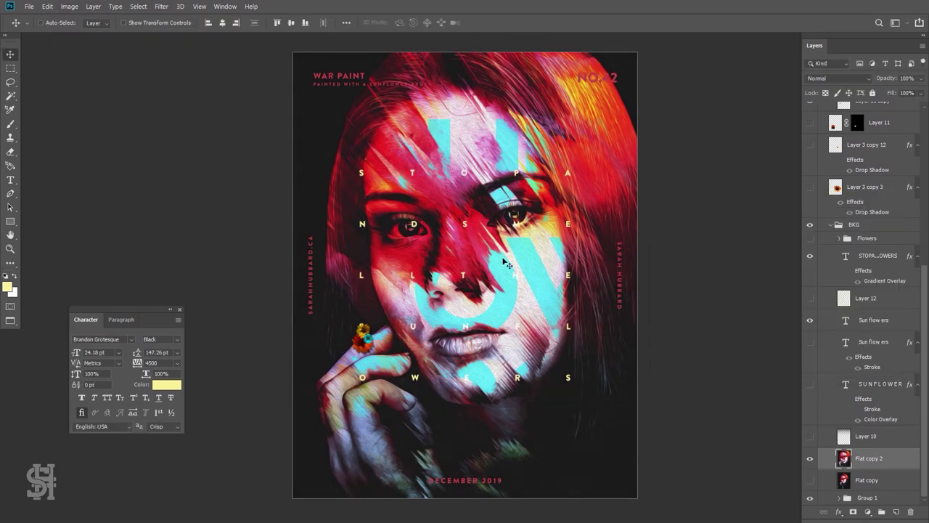
{"action": "left_click", "coordinate": [828, 320]}
{"action": "left_click_drag", "start_coordinate": [518, 228], "coordinate": [528, 240]}
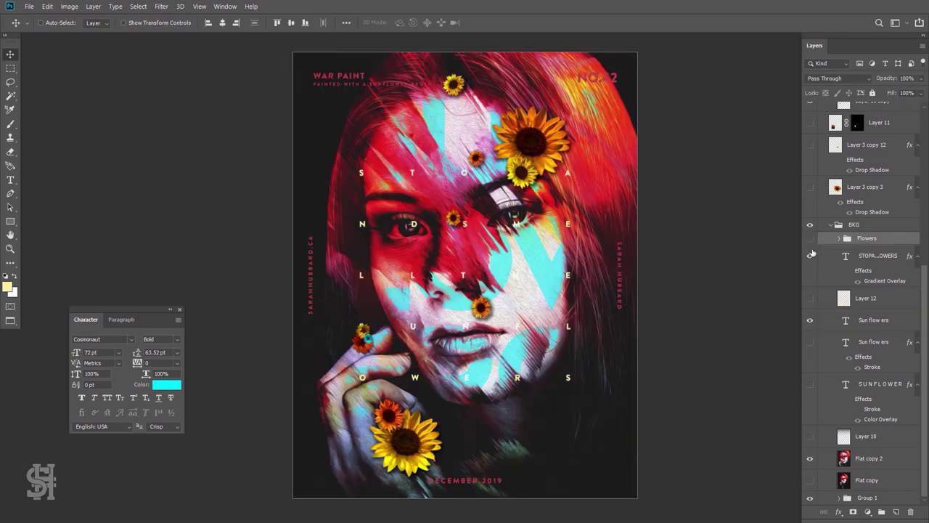
Move a flower onto the finger and duplicate a sunflower, placing it across the face
{"action": "left_click", "coordinate": [811, 280]}
{"action": "left_click", "coordinate": [864, 278]}
{"action": "left_click_drag", "start_coordinate": [386, 352], "coordinate": [389, 381]}
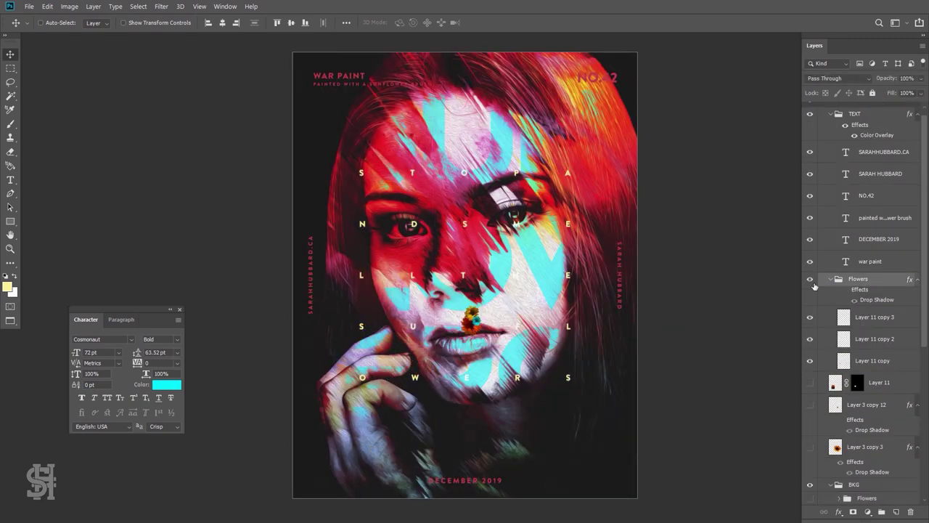
{"action": "right_click", "coordinate": [855, 403]}
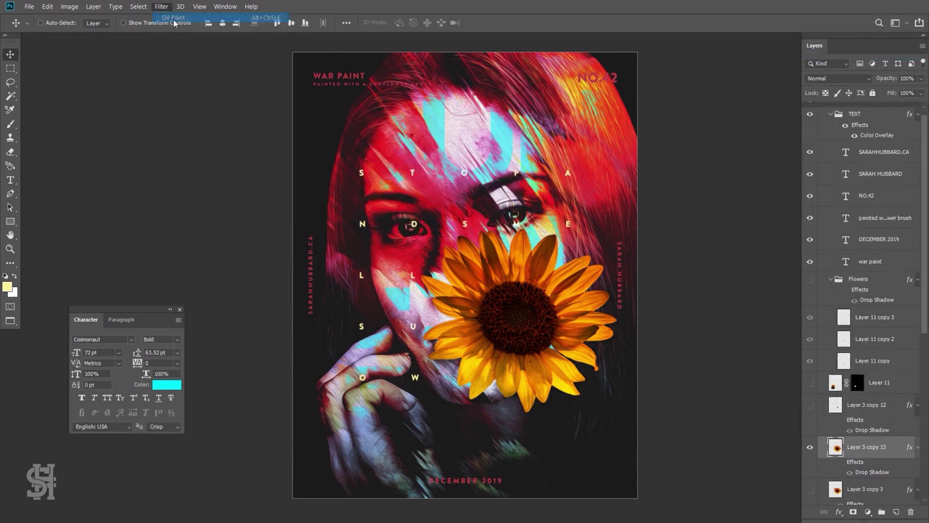
{"action": "left_click_drag", "start_coordinate": [544, 336], "coordinate": [526, 370]}
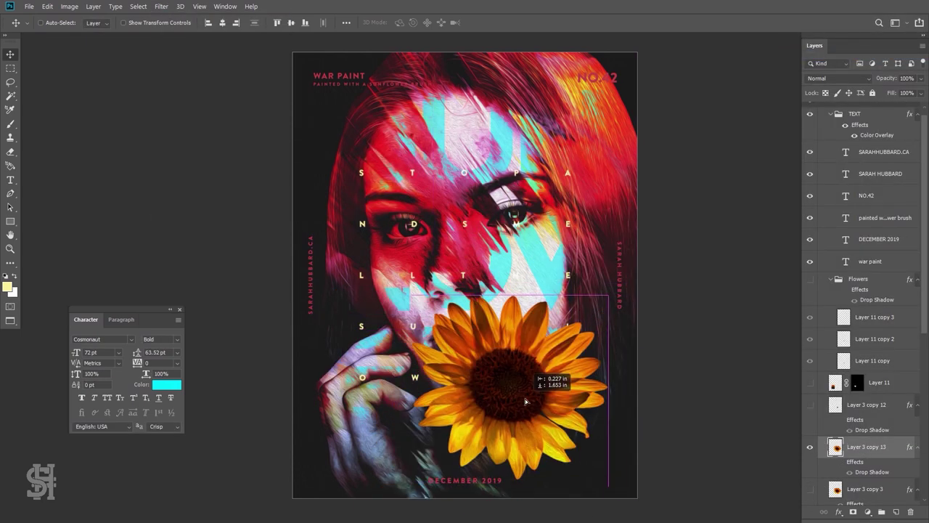
Give the sunflower copy an Oil Paint look and shift its hue toward orange
{"action": "left_click", "coordinate": [810, 448]}
{"action": "left_click", "coordinate": [161, 7]}
{"action": "left_click", "coordinate": [319, 225]}
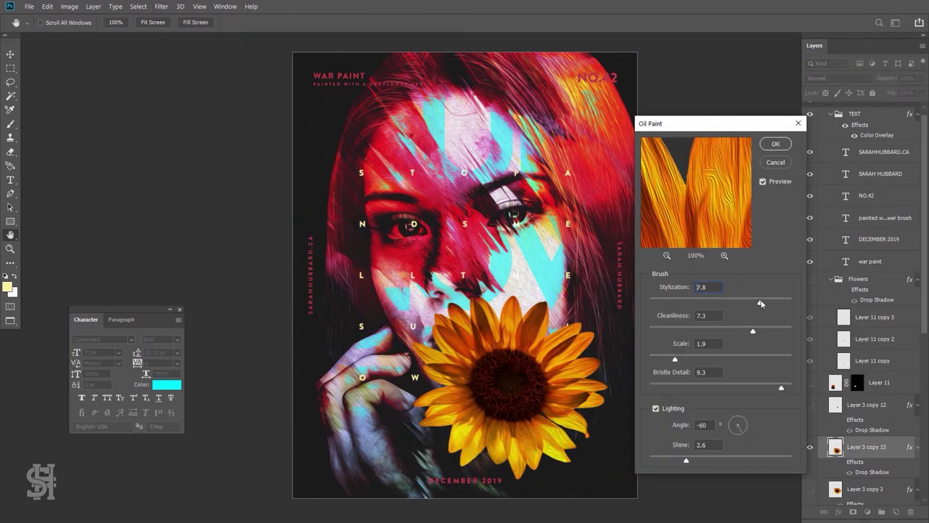
{"action": "left_click", "coordinate": [772, 143]}
{"action": "left_click", "coordinate": [70, 7]}
{"action": "left_click", "coordinate": [202, 85]}
{"action": "left_click_drag", "start_coordinate": [756, 265], "coordinate": [745, 265]}
{"action": "left_click", "coordinate": [874, 213]}
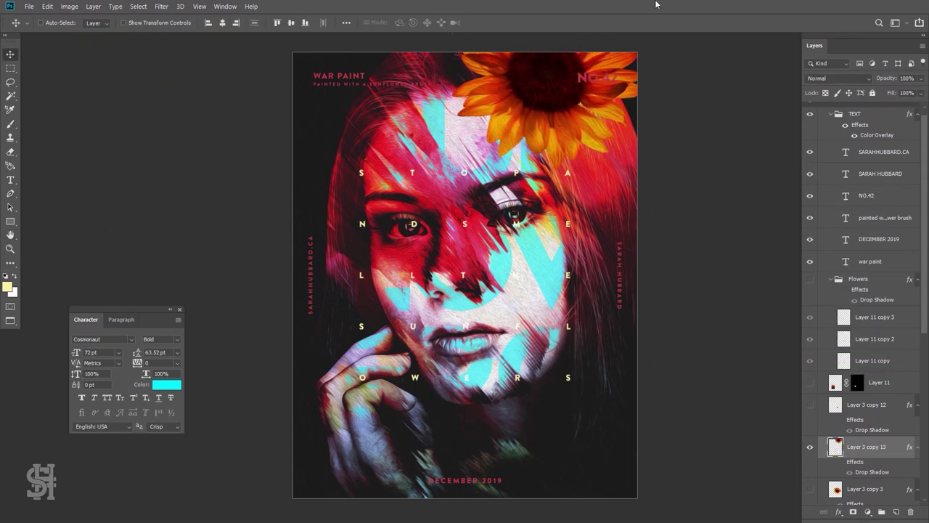
Set the sunflower's Fill to 90% in Normal mode and open the TEXT group's Color Overlay picker
{"action": "left_click_drag", "start_coordinate": [914, 109], "coordinate": [909, 109]}
{"action": "left_click", "coordinate": [839, 78]}
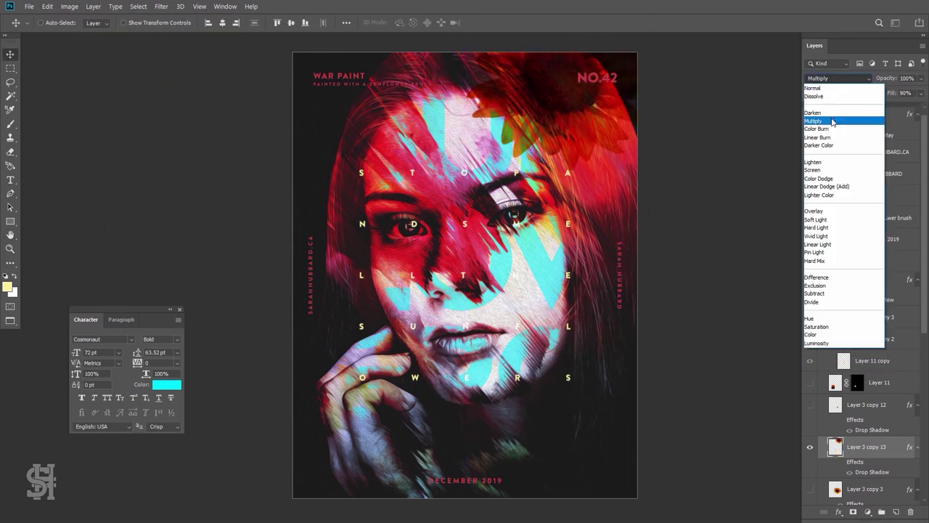
{"action": "left_click", "coordinate": [813, 88]}
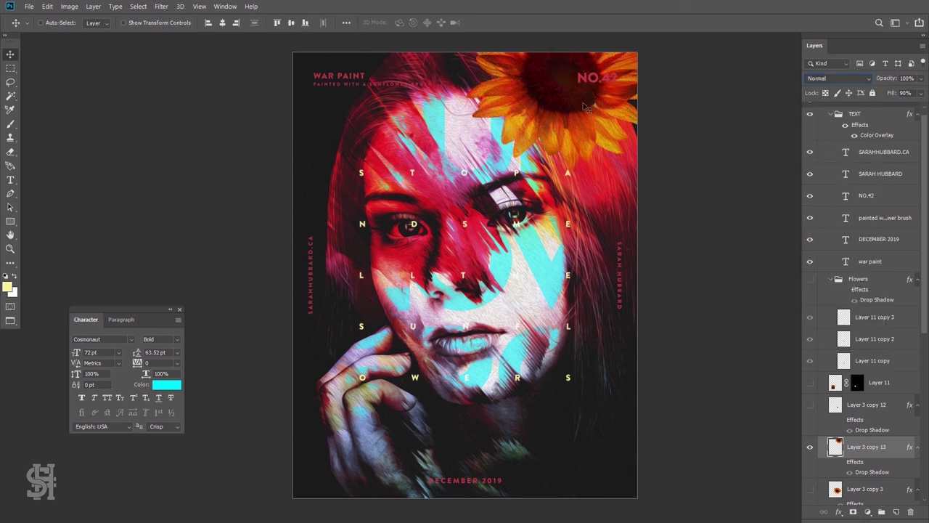
{"action": "double_click", "coordinate": [878, 144]}
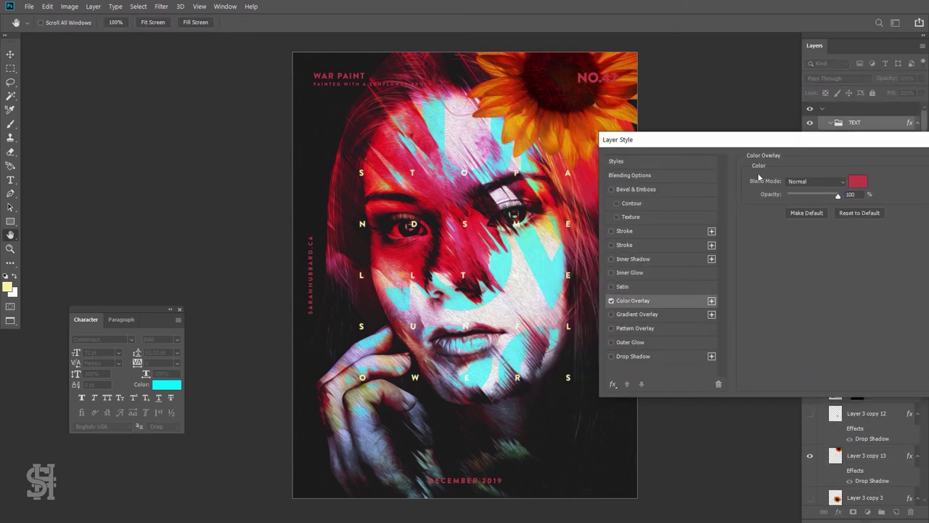
{"action": "left_click", "coordinate": [859, 182]}
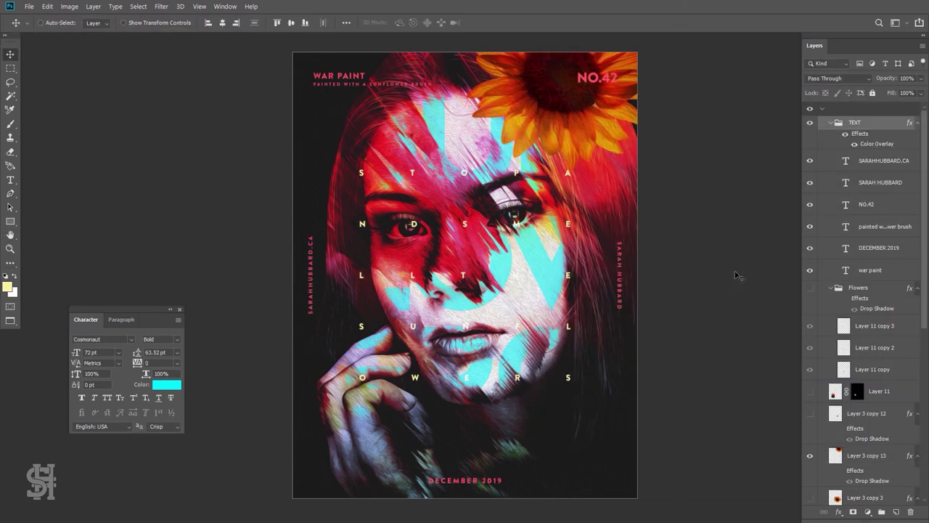